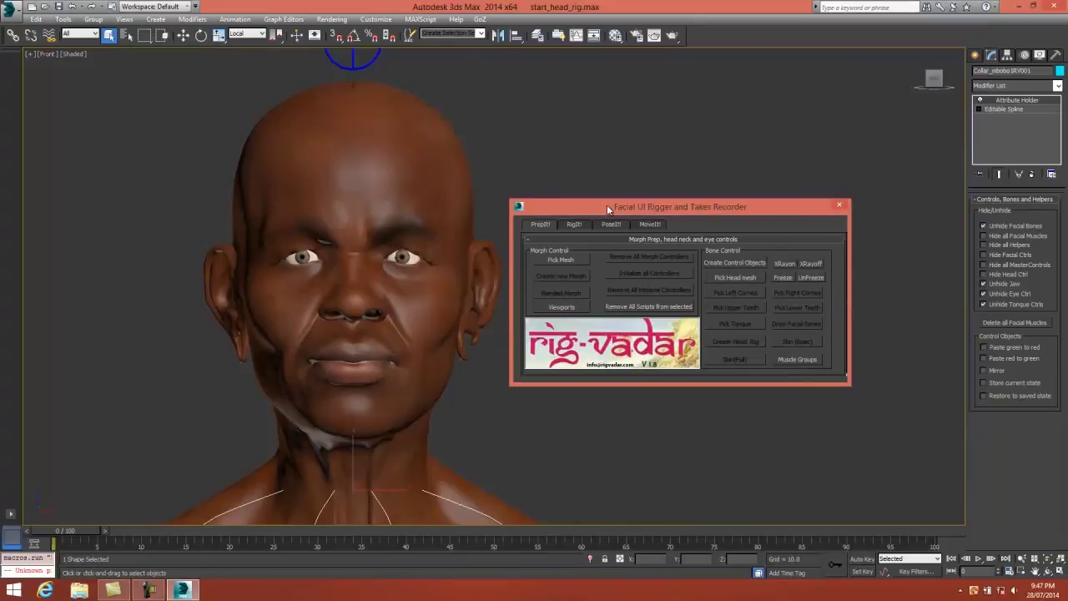
Unhide the facial bones and open the Muscle Groups window, placing it clear of the head model
{"action": "left_click_drag", "start_coordinate": [607, 205], "coordinate": [626, 208]}
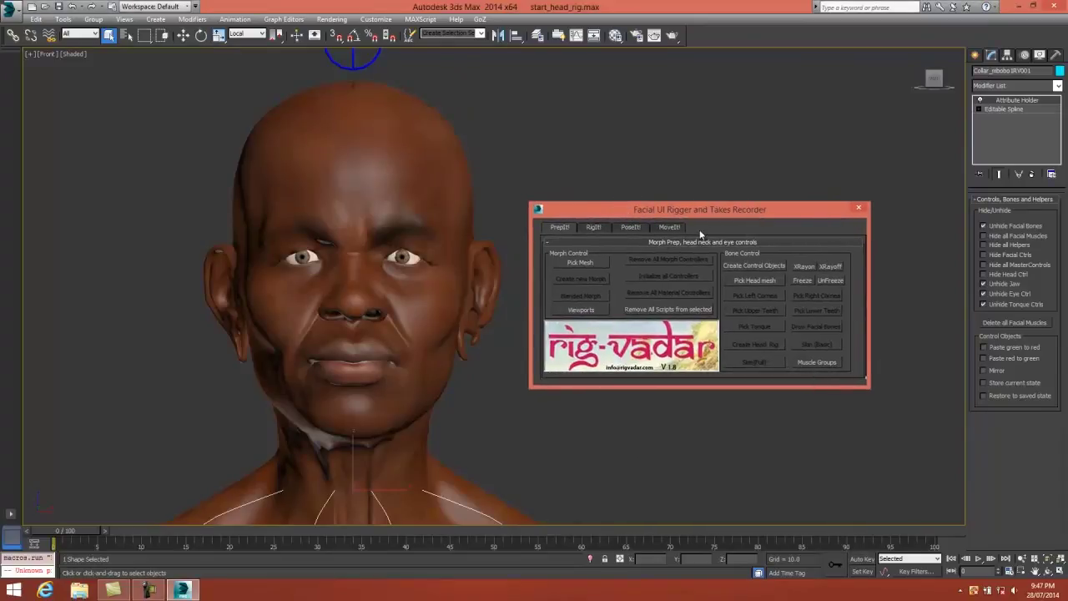
{"action": "left_click", "coordinate": [984, 227]}
{"action": "left_click", "coordinate": [822, 361]}
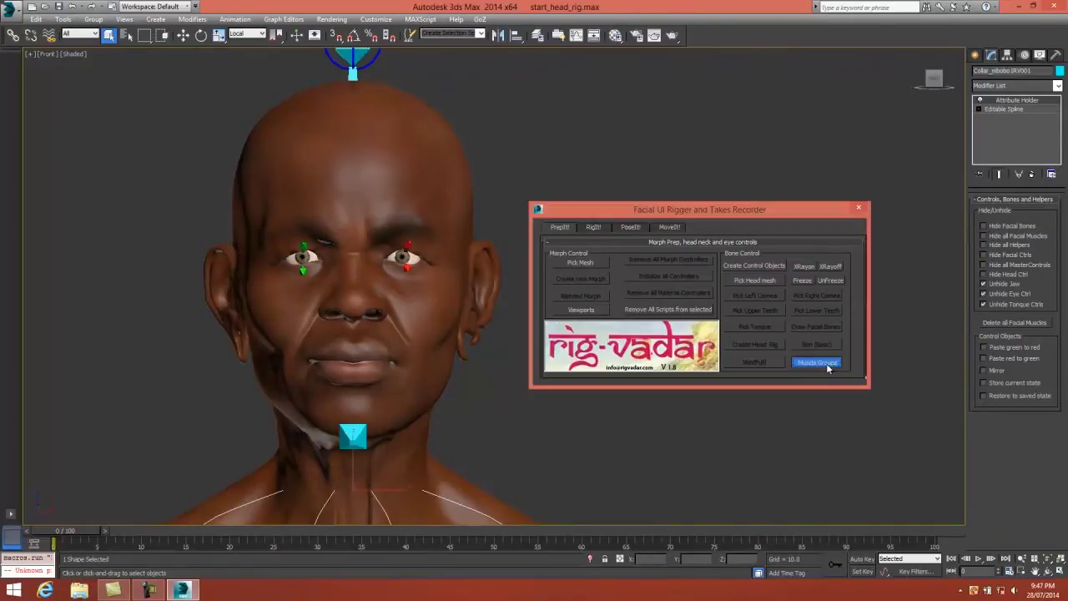
{"action": "left_click_drag", "start_coordinate": [532, 210], "coordinate": [699, 152]}
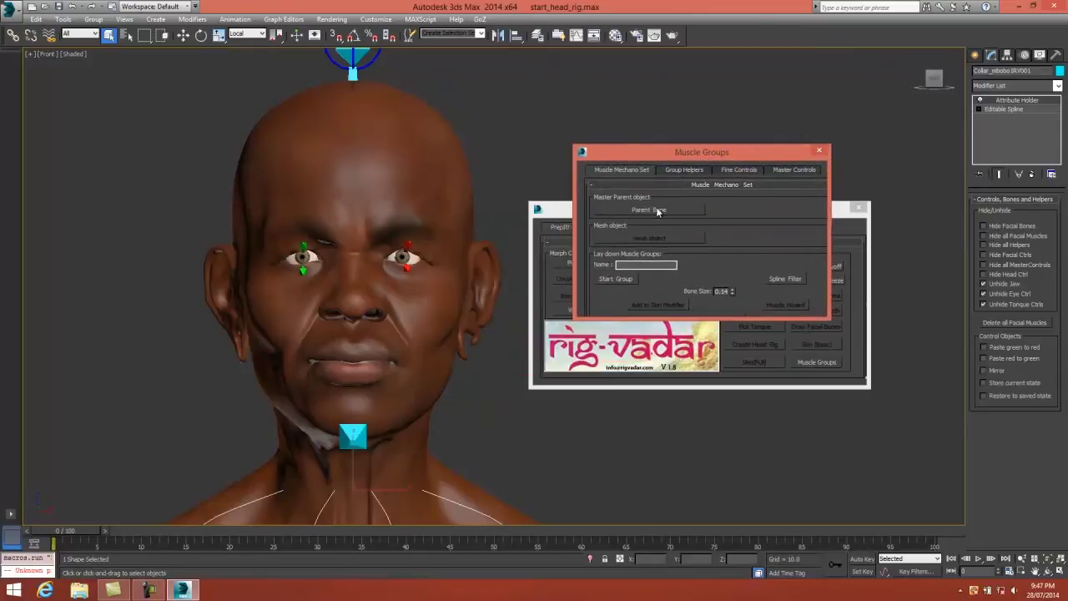
Assign the head bone above the skull as master parent and the head mesh mbobo1 as mesh object for the muscle groups
{"action": "left_click", "coordinate": [649, 210]}
{"action": "left_click", "coordinate": [352, 73]}
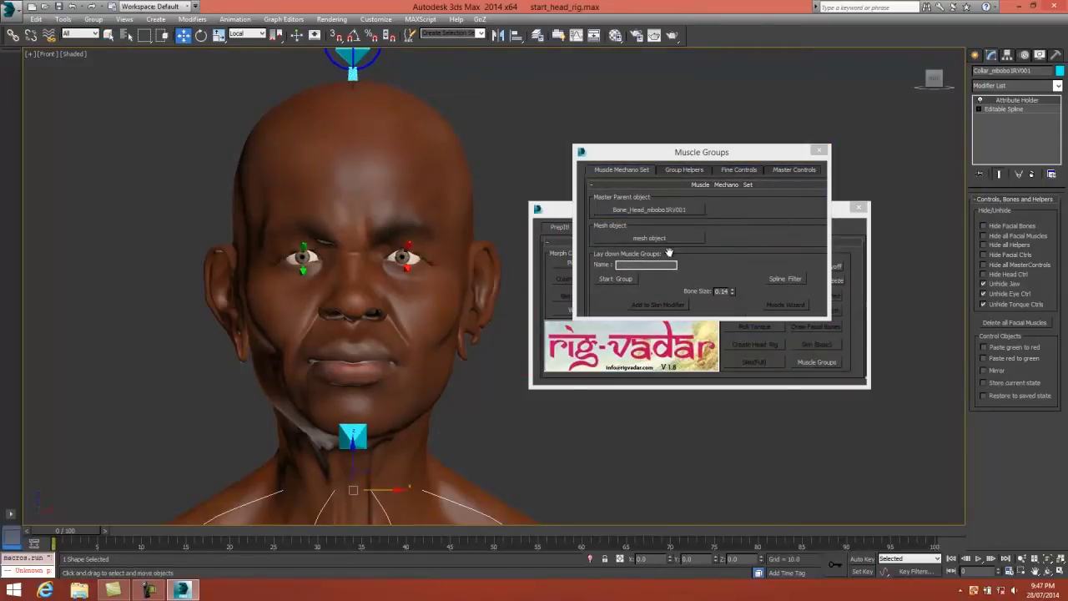
{"action": "left_click", "coordinate": [650, 238]}
{"action": "left_click", "coordinate": [380, 190]}
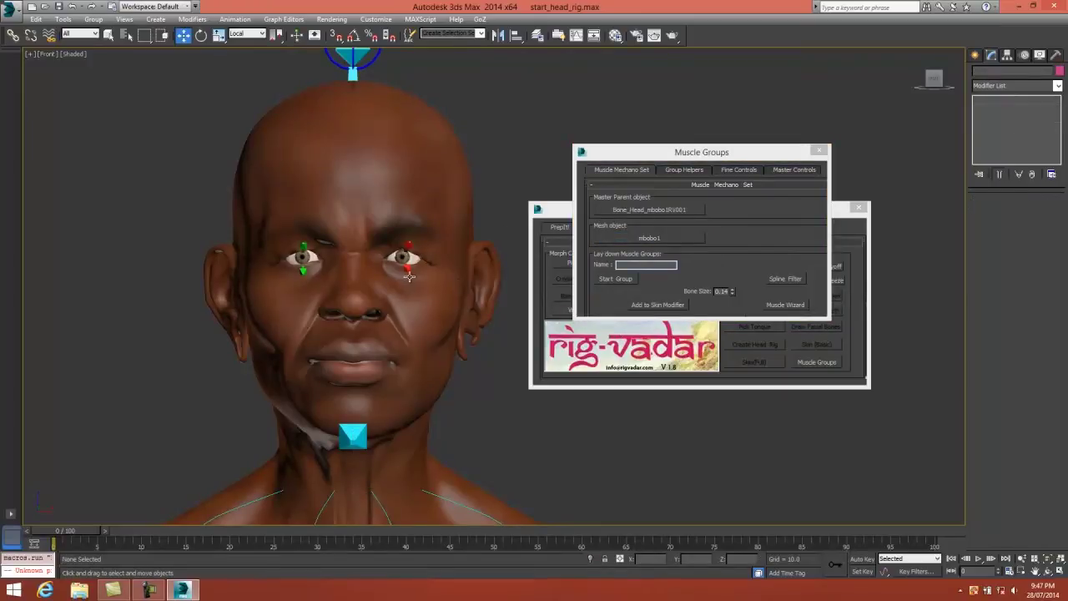
Hide the facial bones, display edged faces on the head, and uncover the Muscle Groups window
{"action": "left_click", "coordinate": [697, 353]}
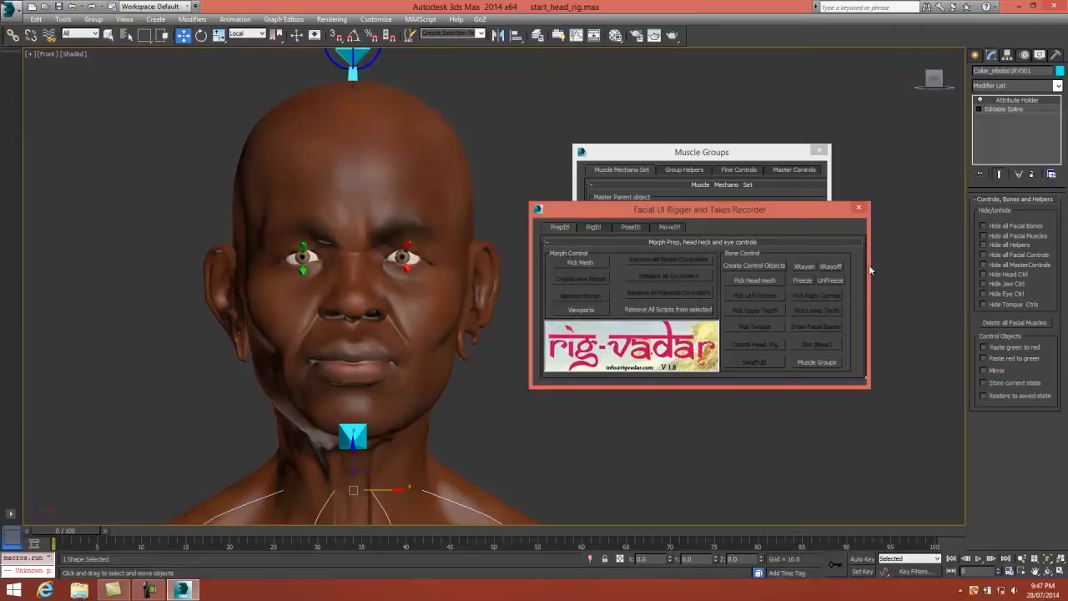
{"action": "left_click", "coordinate": [984, 226]}
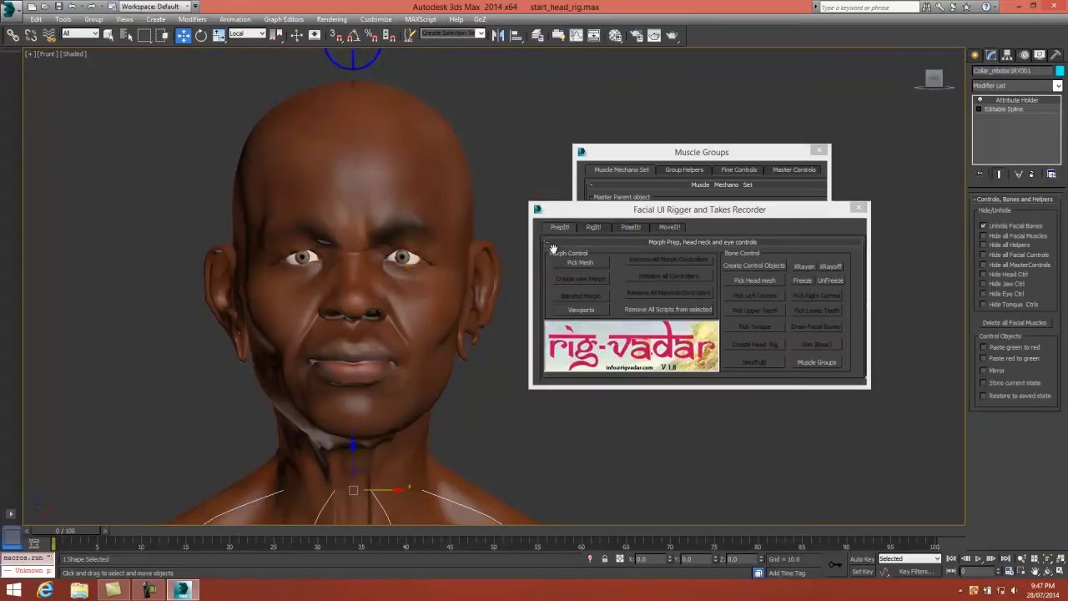
{"action": "key", "text": "F4"}
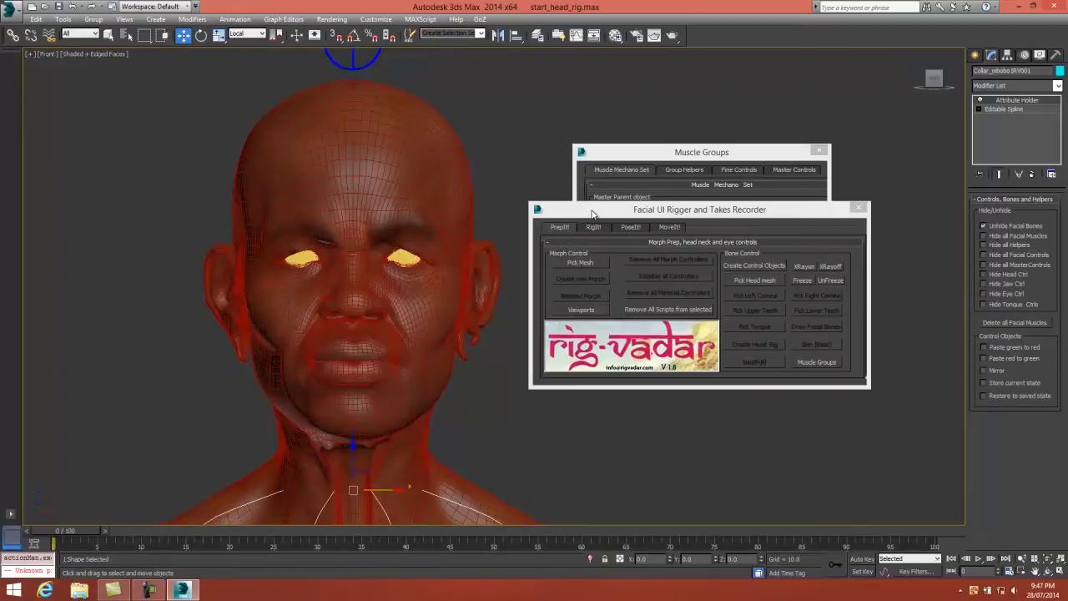
{"action": "left_click_drag", "start_coordinate": [593, 211], "coordinate": [609, 409]}
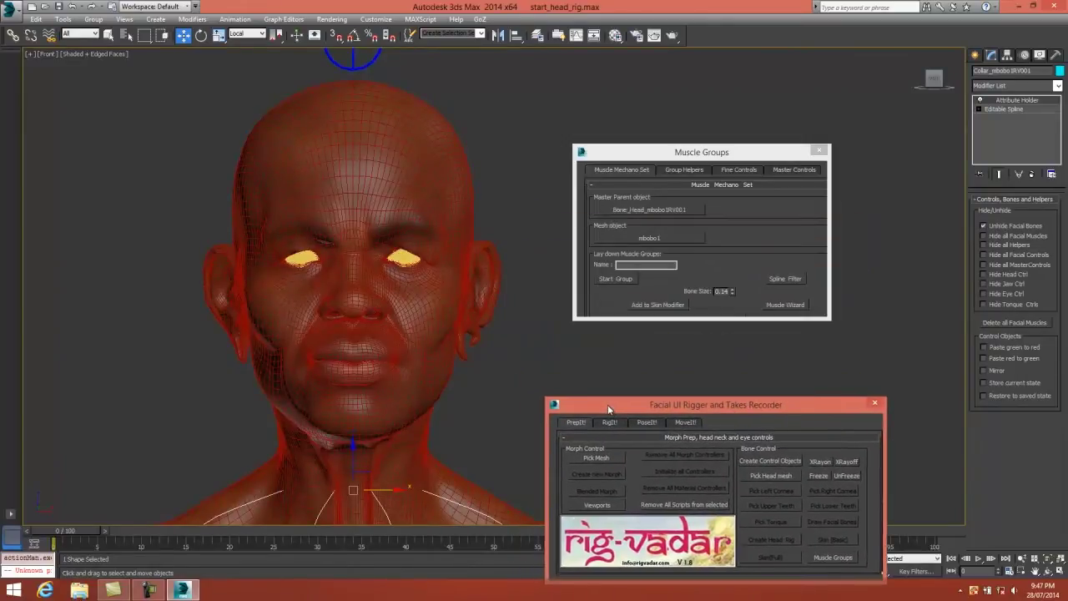
Open the Muscle Wizard and lay a five-point upper Orbicularis Oculi chain from the outer eye over the character's right brow
{"action": "left_click", "coordinate": [788, 305]}
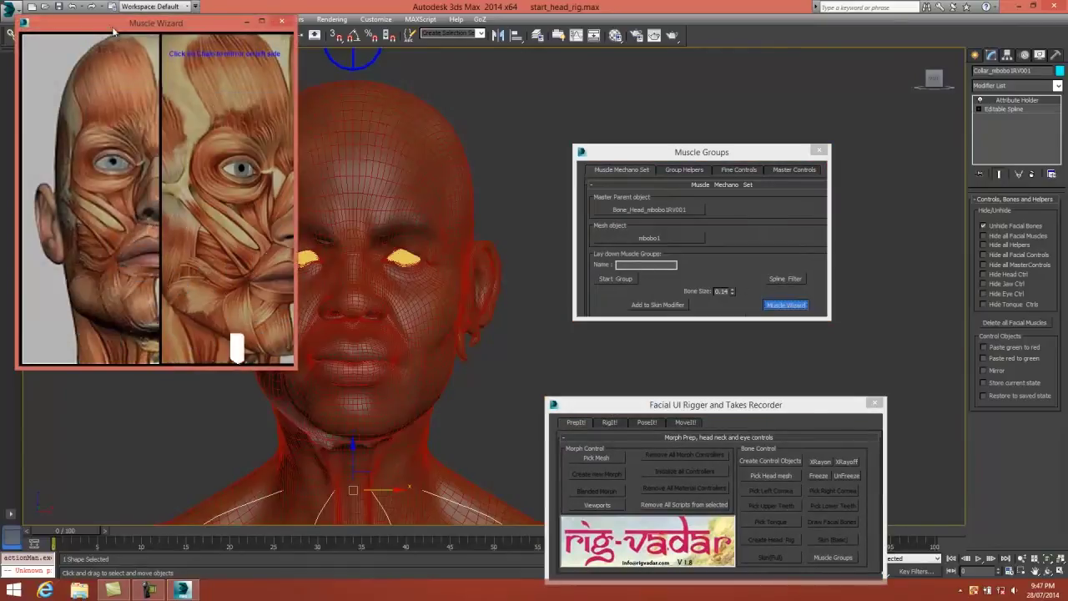
{"action": "left_click_drag", "start_coordinate": [112, 30], "coordinate": [635, 102]}
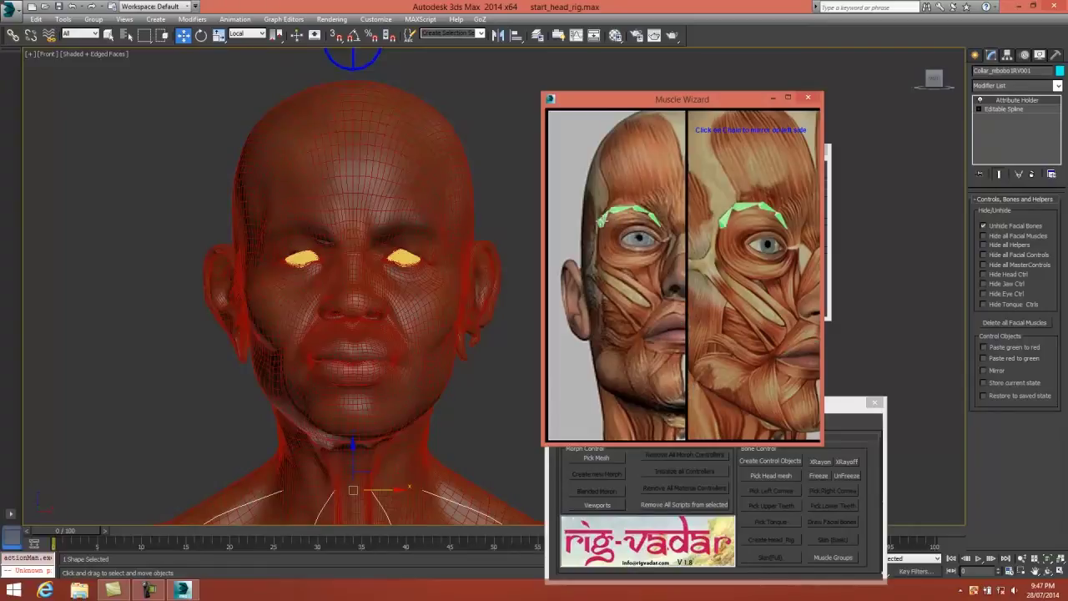
{"action": "left_click", "coordinate": [607, 220]}
{"action": "middle_click_drag", "start_coordinate": [288, 280], "coordinate": [234, 319]}
{"action": "scroll", "coordinate": [234, 320], "scroll_direction": "up", "scroll_amount": 3}
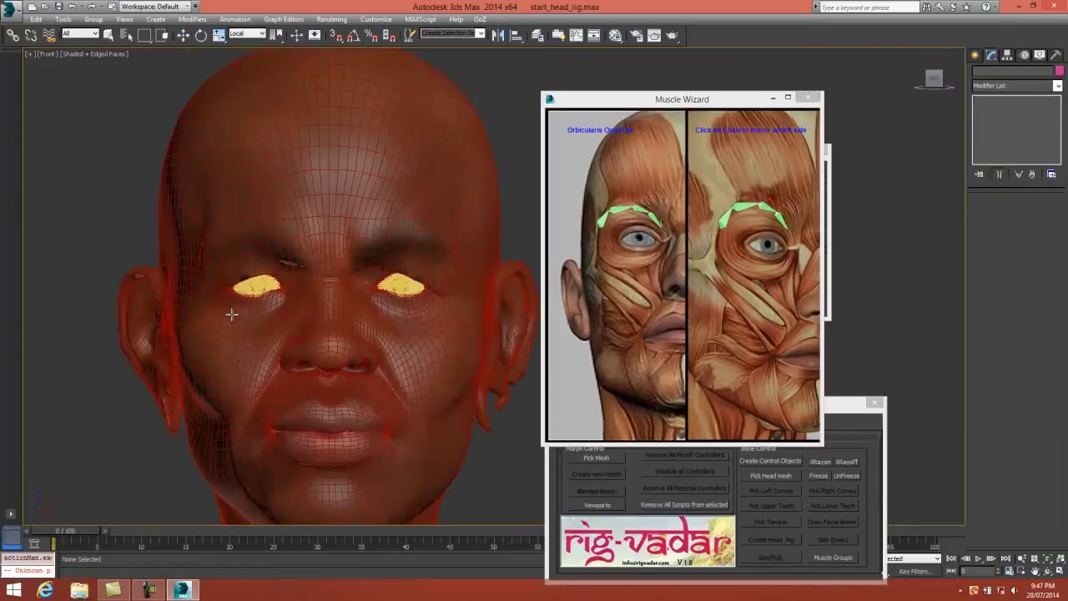
{"action": "left_click", "coordinate": [206, 274]}
{"action": "left_click", "coordinate": [214, 243]}
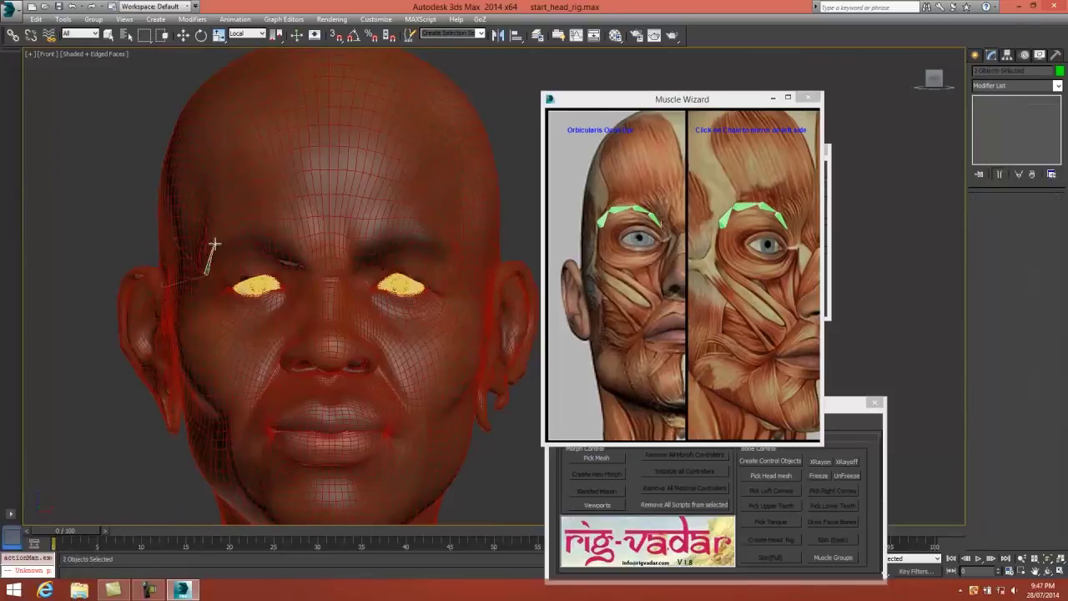
{"action": "left_click", "coordinate": [244, 226]}
{"action": "left_click", "coordinate": [275, 232]}
{"action": "right_click", "coordinate": [296, 247]}
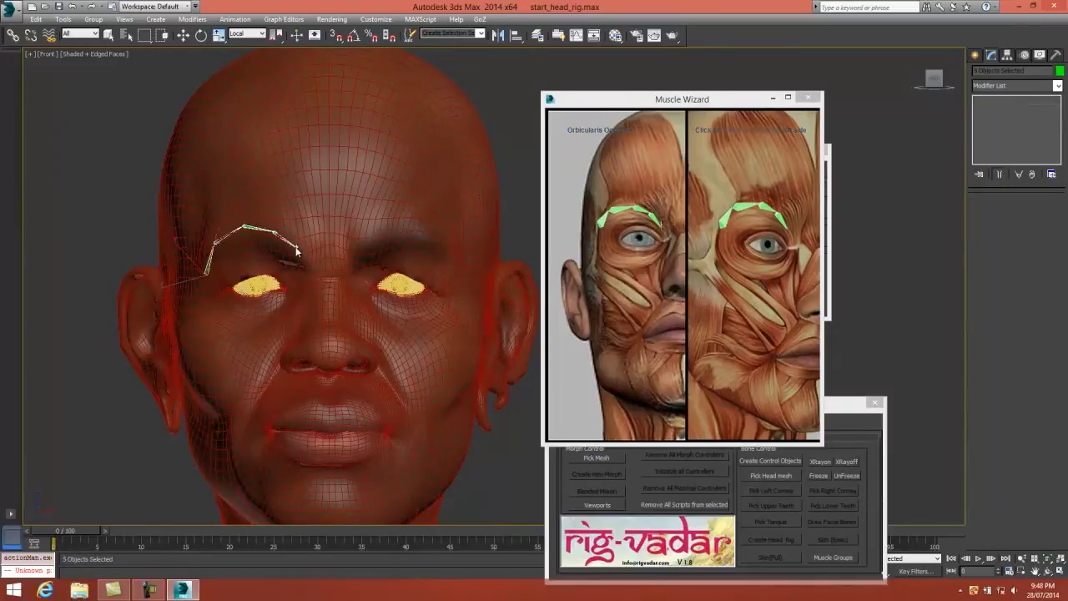
{"action": "left_click", "coordinate": [573, 285]}
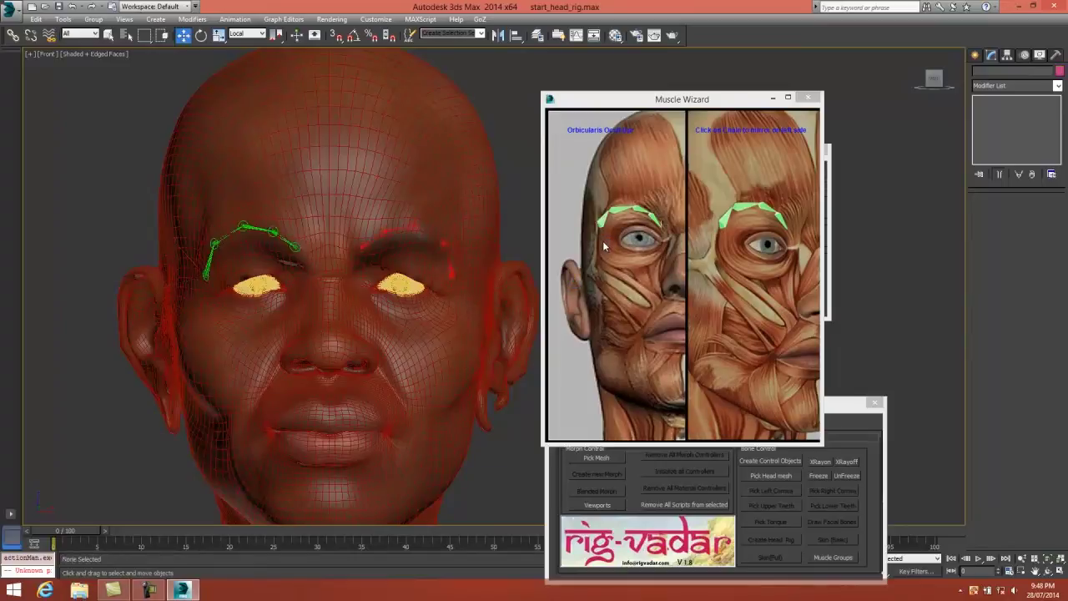
Lay a five-point lower Orbicularis Oculi chain from the outer corner under the character's right eye to the nose side
{"action": "left_click", "coordinate": [606, 244]}
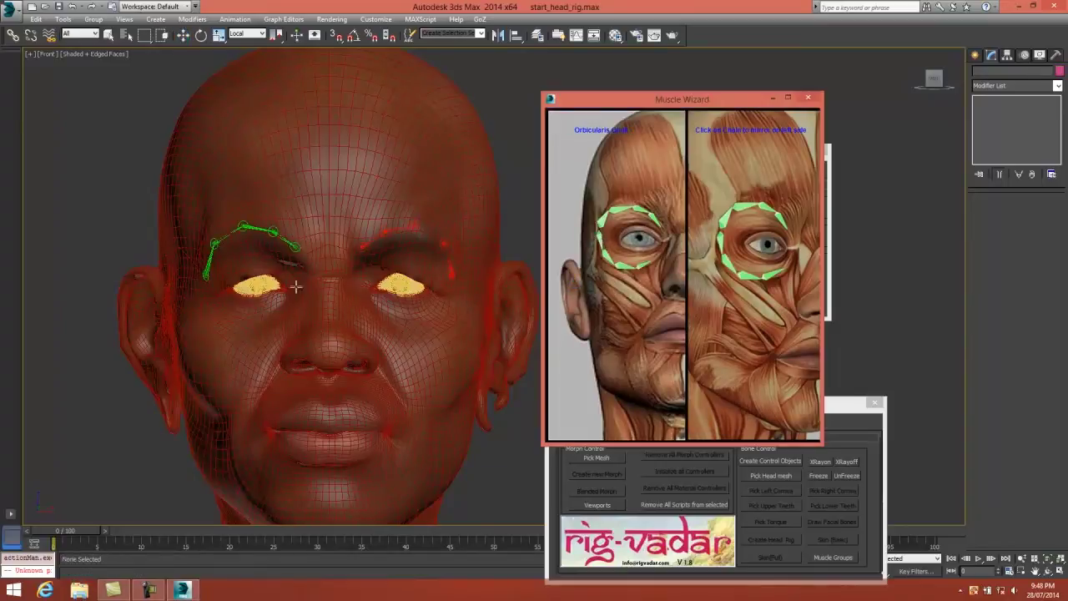
{"action": "left_click", "coordinate": [205, 278]}
{"action": "left_click", "coordinate": [217, 304]}
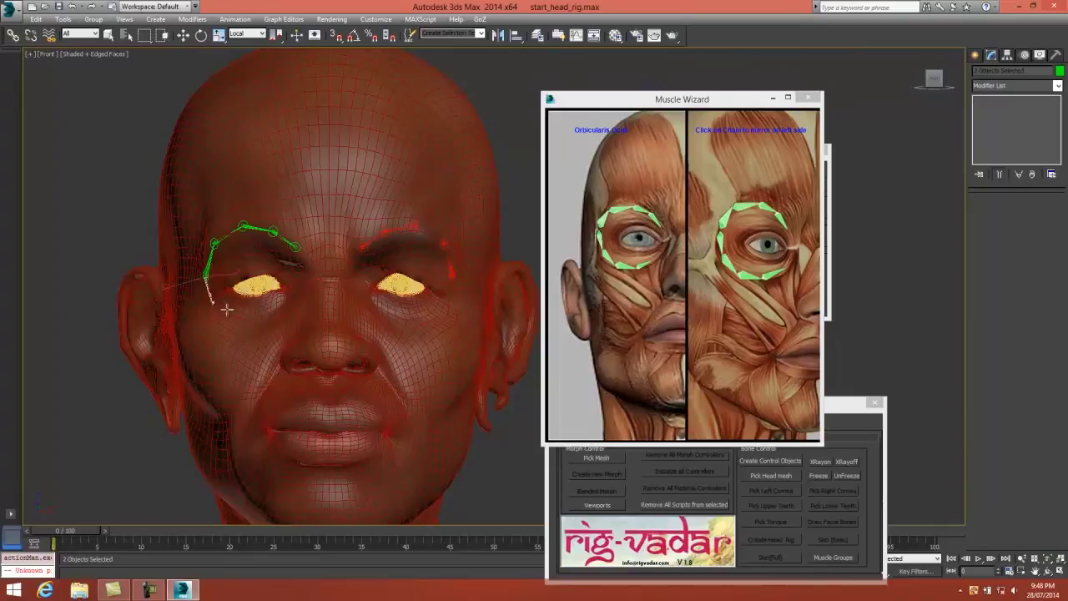
{"action": "left_click", "coordinate": [231, 315]}
{"action": "right_click", "coordinate": [250, 315]}
{"action": "left_click", "coordinate": [255, 319]}
{"action": "left_click", "coordinate": [283, 305]}
{"action": "right_click", "coordinate": [283, 307]}
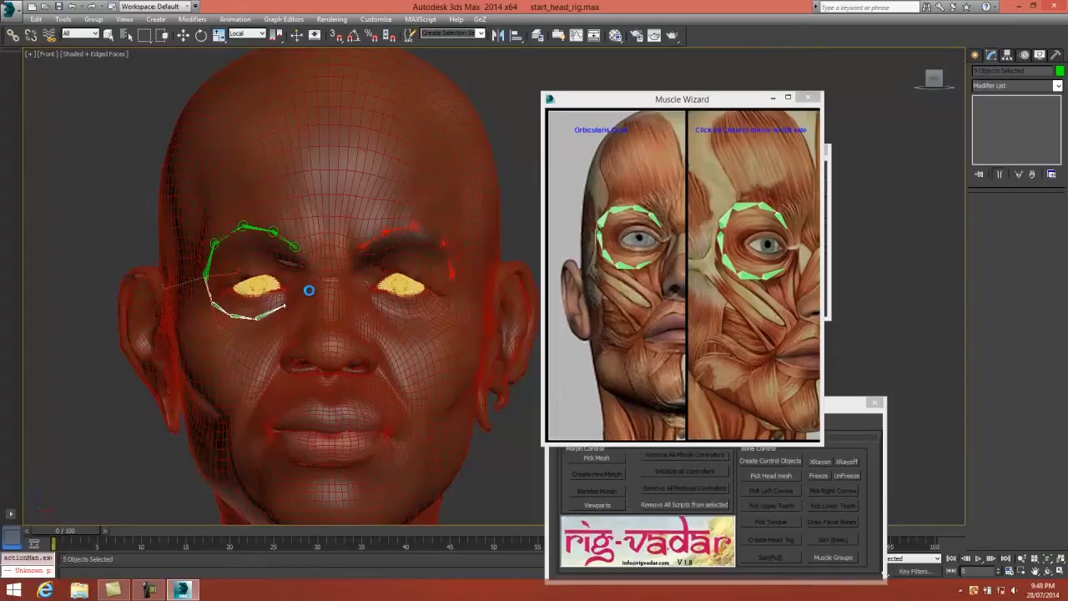
Lay a four-point lower Corrugator chain just above the character's right brow, from the temple side toward the forehead centre
{"action": "left_click", "coordinate": [635, 200]}
{"action": "left_click", "coordinate": [219, 221]}
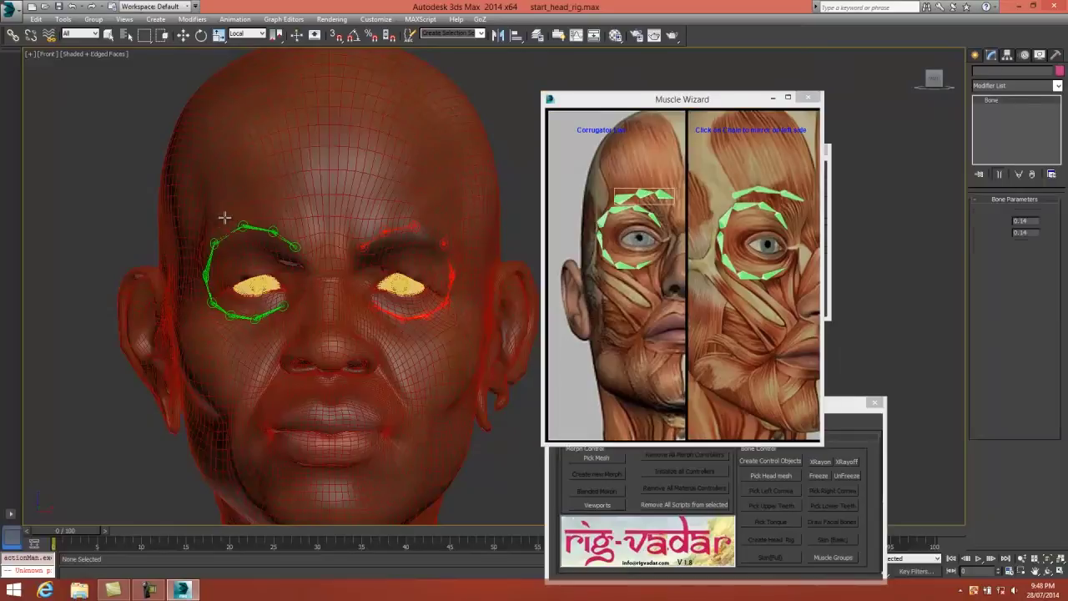
{"action": "left_click", "coordinate": [246, 213]}
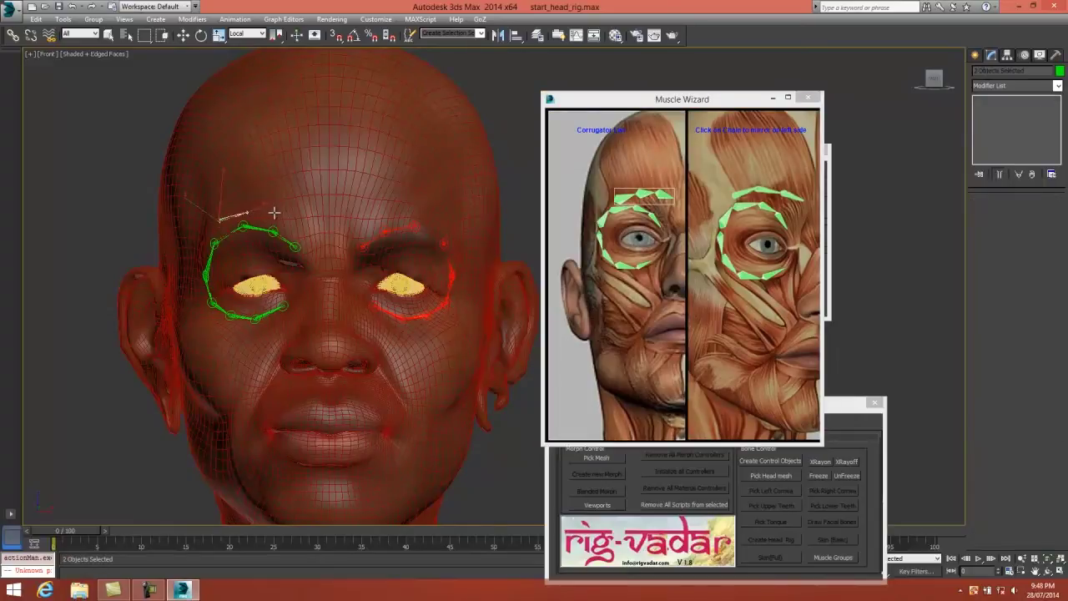
{"action": "left_click", "coordinate": [279, 211]}
{"action": "right_click", "coordinate": [305, 214]}
Lay a four-point upper Corrugator chain across the forehead, above and parallel to the lower Corrugator chain
{"action": "left_click", "coordinate": [632, 182]}
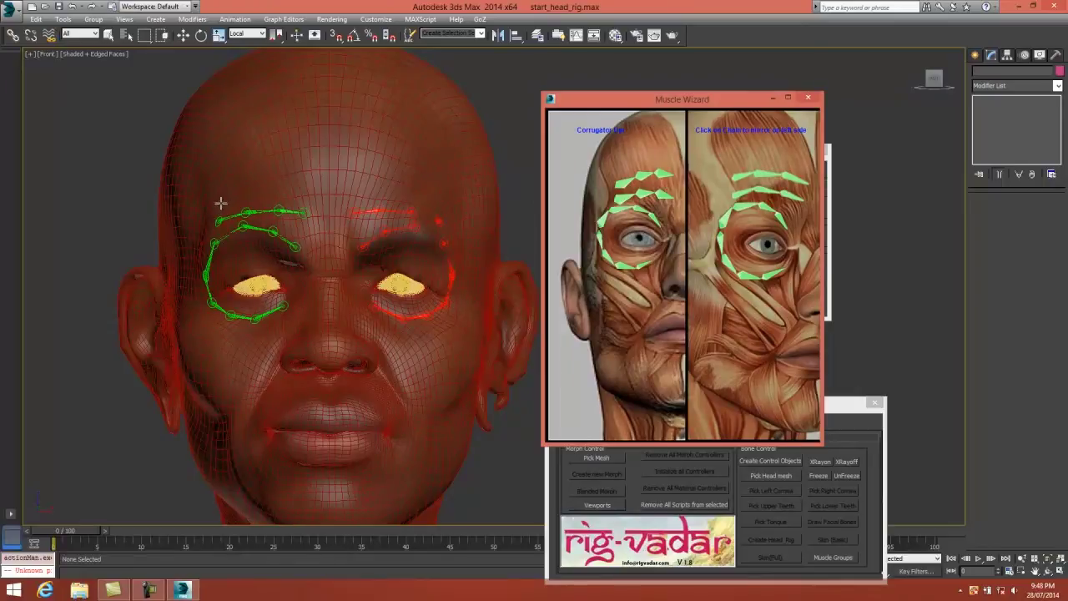
{"action": "left_click_drag", "start_coordinate": [220, 203], "coordinate": [305, 193]}
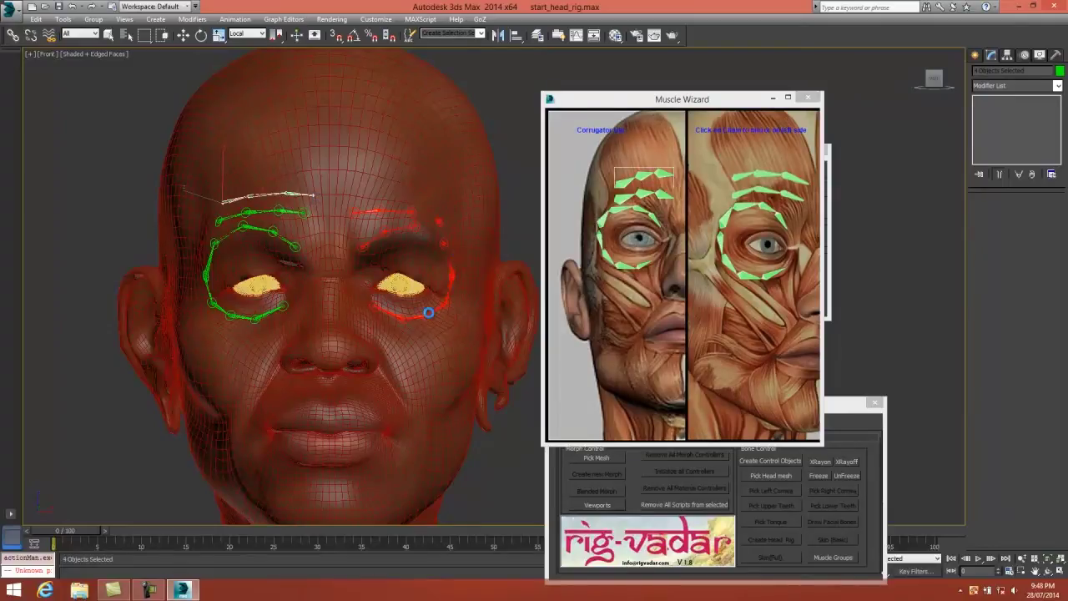
{"action": "left_click", "coordinate": [401, 333]}
{"action": "key", "text": "w"}
Lay a four-point Zygomaticus chain from in front of the character's right ear across the cheek to beside the nostril
{"action": "middle_click_drag", "start_coordinate": [381, 354], "coordinate": [401, 307]}
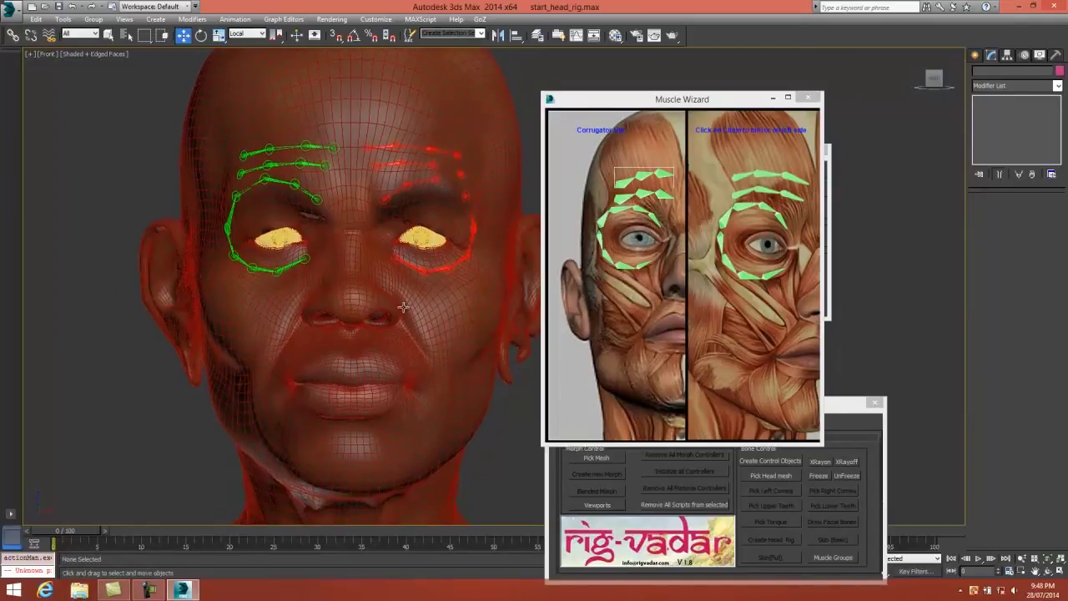
{"action": "left_click", "coordinate": [608, 275]}
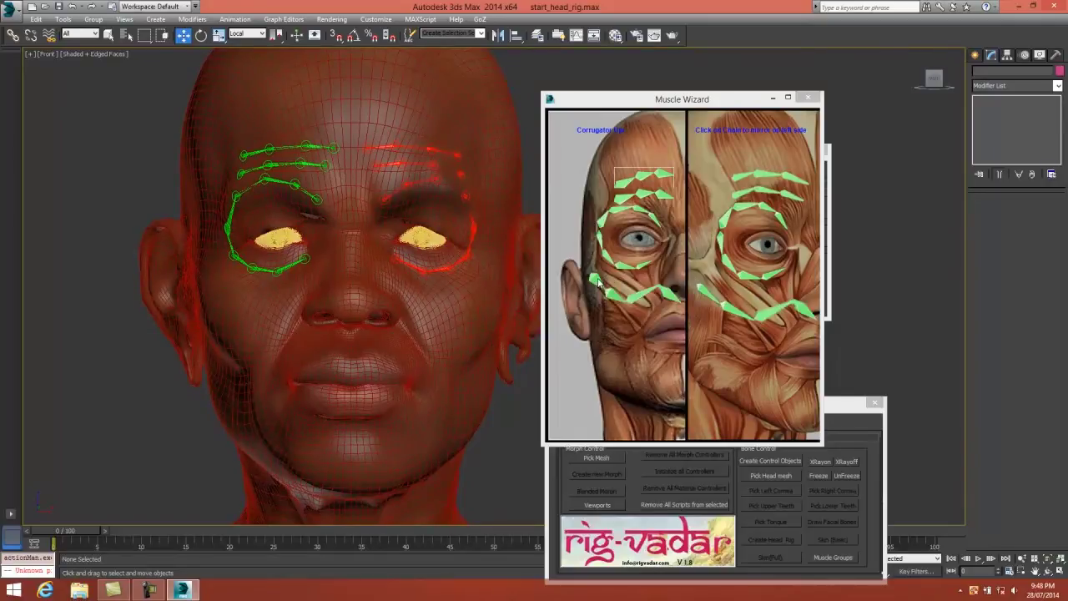
{"action": "left_click", "coordinate": [199, 281]}
{"action": "left_click", "coordinate": [216, 303], "text": "ctrl"}
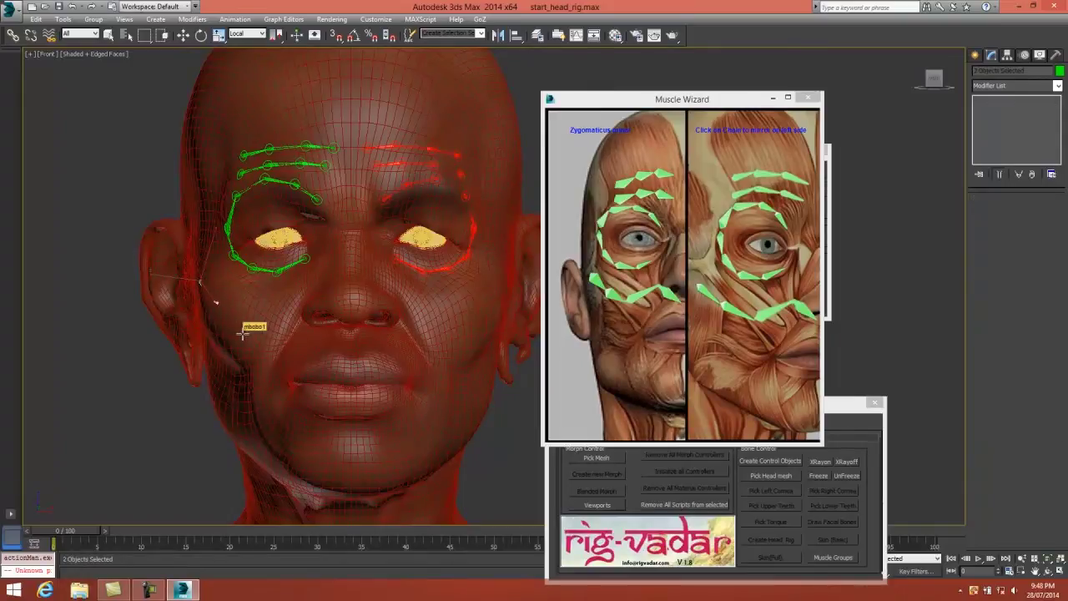
{"action": "left_click", "coordinate": [242, 332], "text": "ctrl"}
{"action": "left_click", "coordinate": [307, 298], "text": "ctrl"}
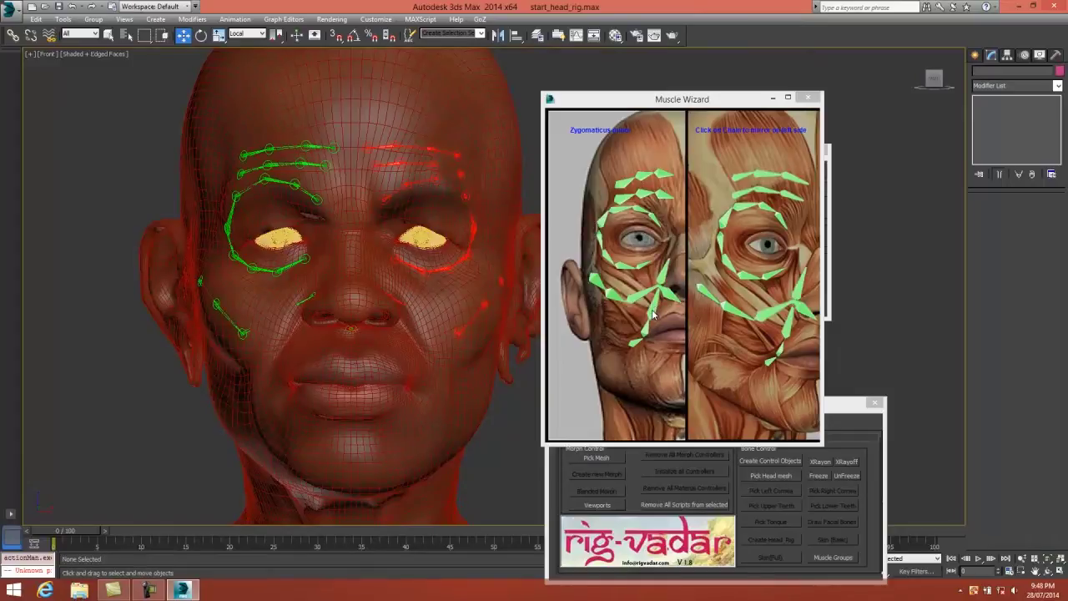
Lay a five-point Levator labii chain from the character's right lower cheek through the mouth corner up beside the nose
{"action": "left_click", "coordinate": [257, 406]}
{"action": "left_click", "coordinate": [286, 384]}
{"action": "right_click", "coordinate": [285, 384]}
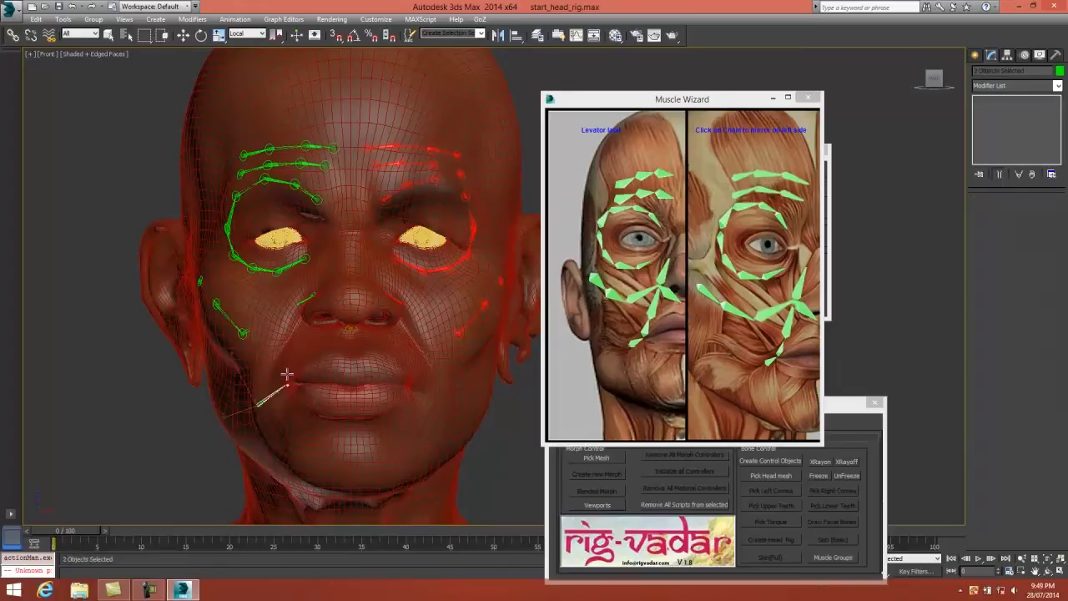
{"action": "left_click", "coordinate": [312, 293], "text": "ctrl"}
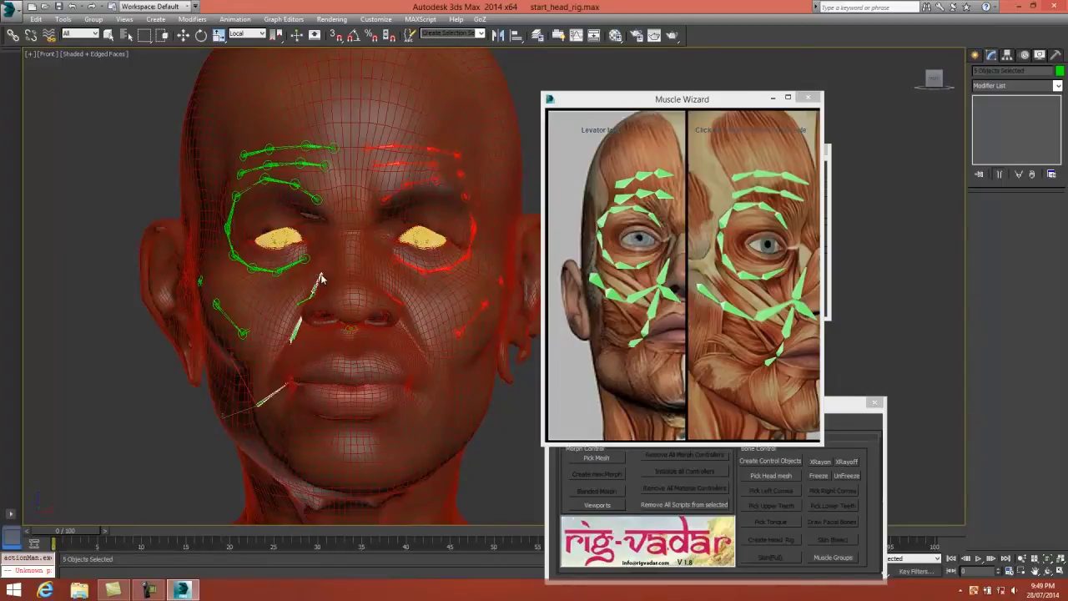
{"action": "key", "text": "w"}
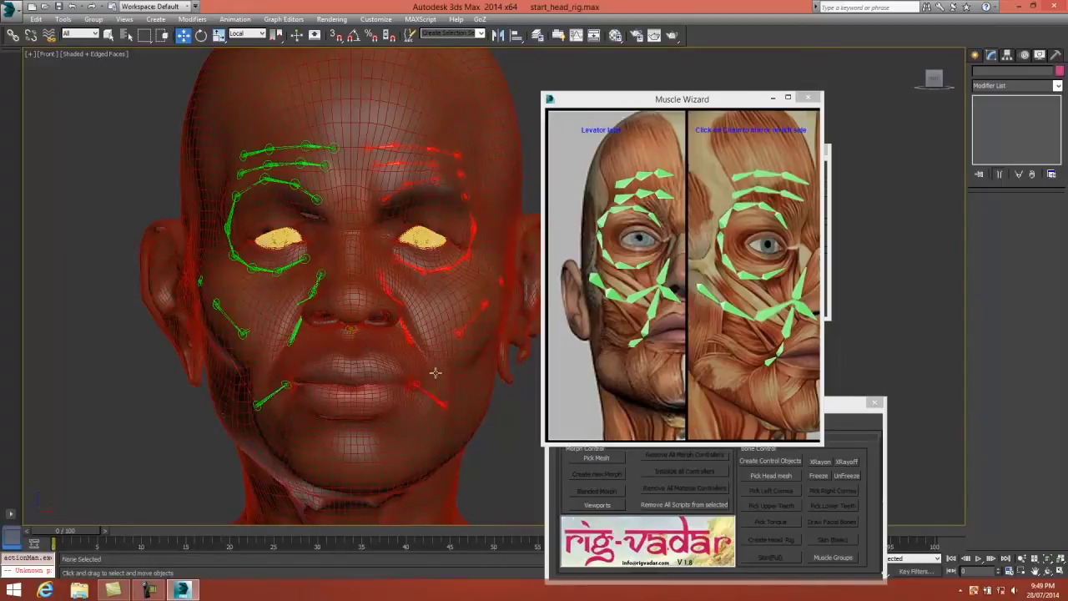
Lay an upper Orbicularis Oris chain from the character's right mouth corner along the upper lip to its centre
{"action": "left_click", "coordinate": [659, 327]}
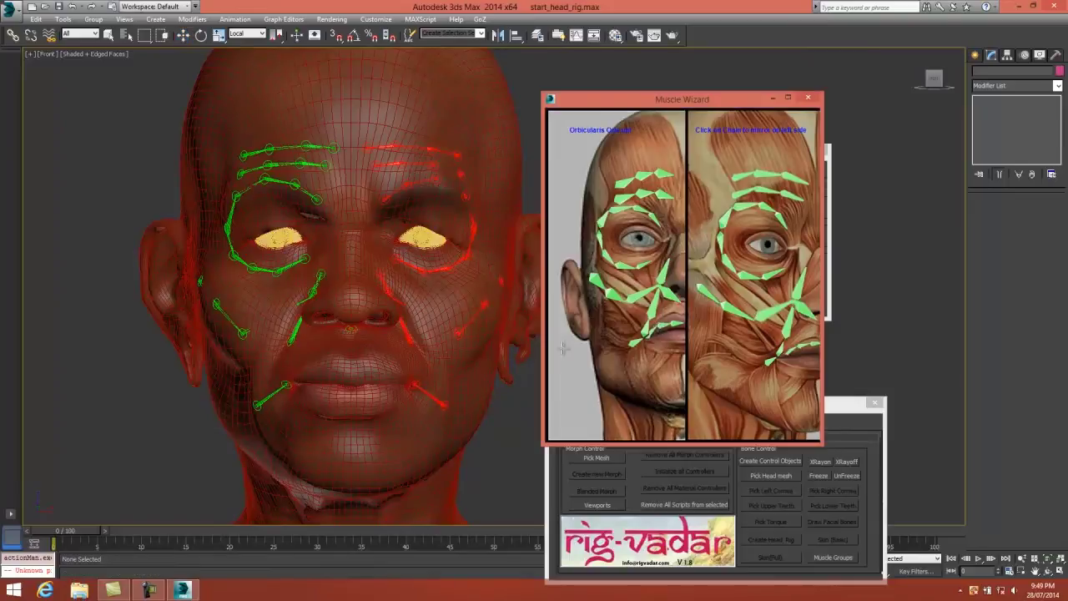
{"action": "left_click", "coordinate": [285, 386]}
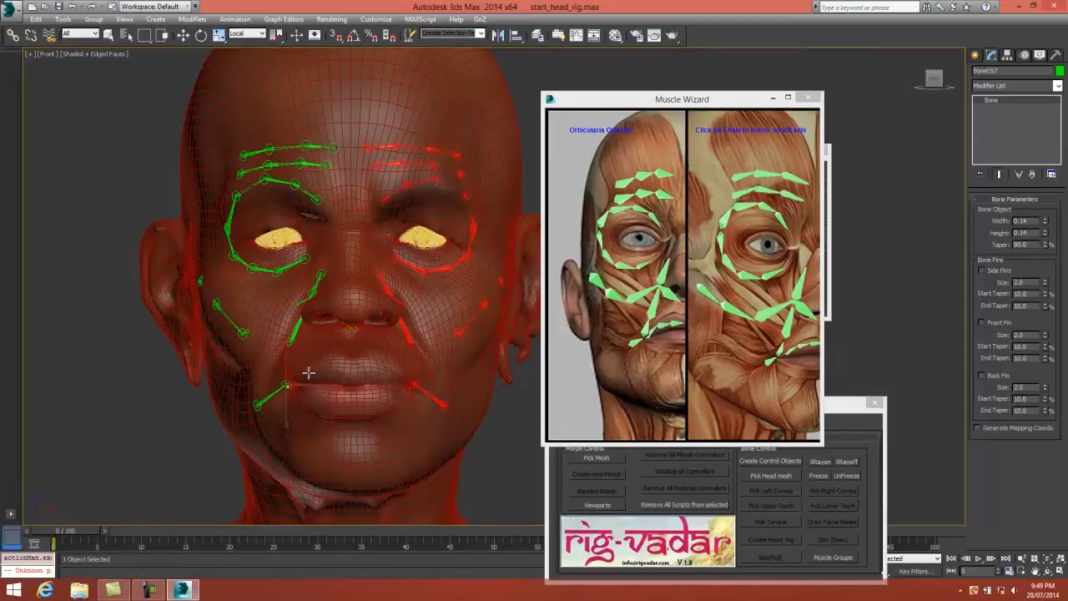
{"action": "left_click", "coordinate": [309, 373], "text": "ctrl"}
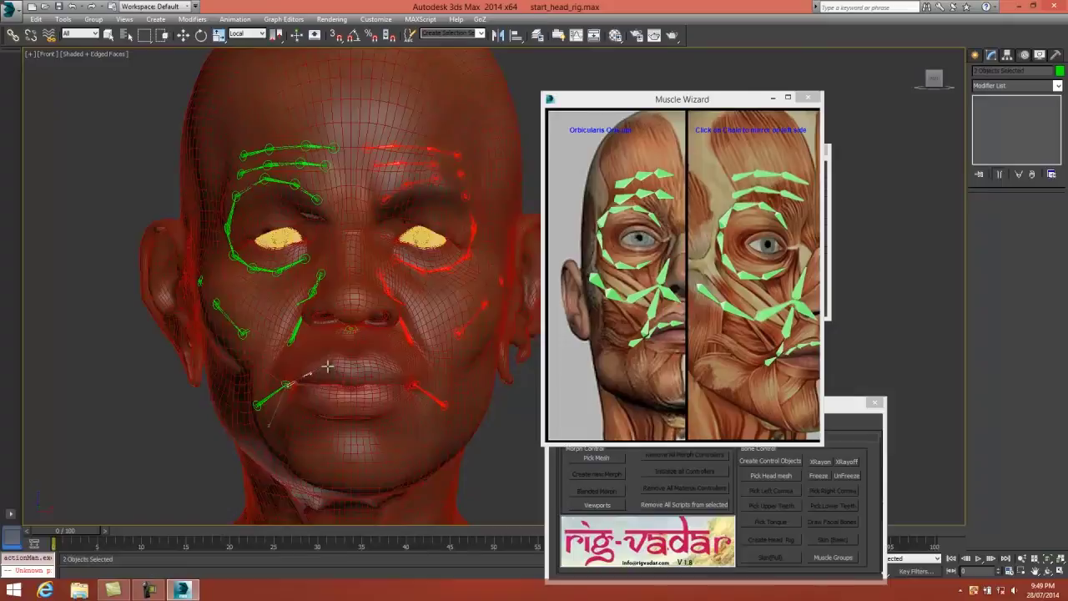
{"action": "left_click", "coordinate": [329, 367], "text": "ctrl"}
{"action": "left_click", "coordinate": [657, 325]}
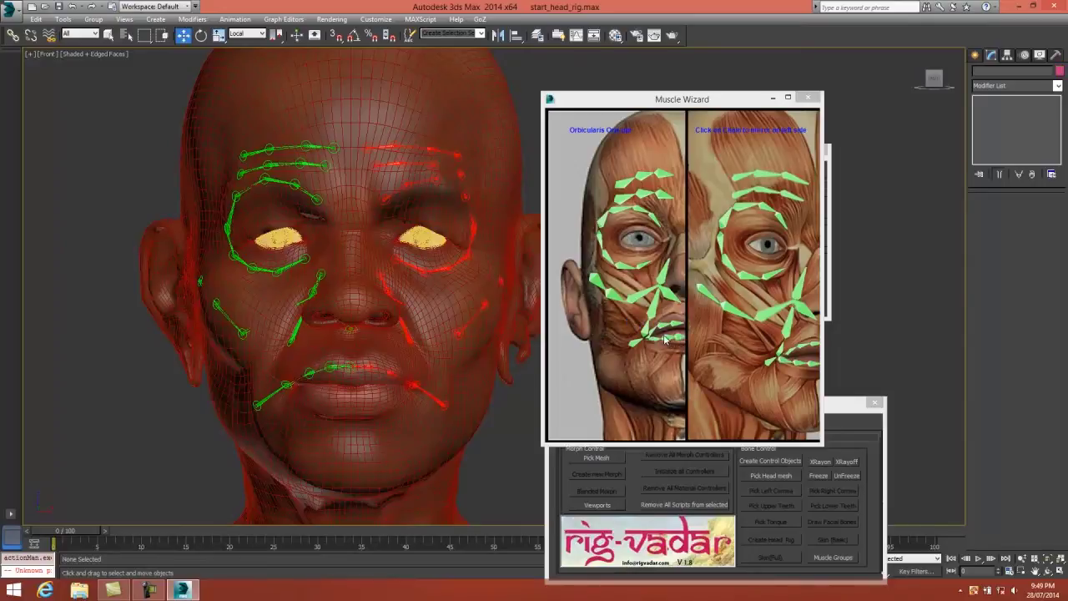
Lay a four-point lower Orbicularis Oris chain from the character's right mouth corner along the lower lip to its centre
{"action": "left_click", "coordinate": [666, 339]}
{"action": "left_click", "coordinate": [285, 385]}
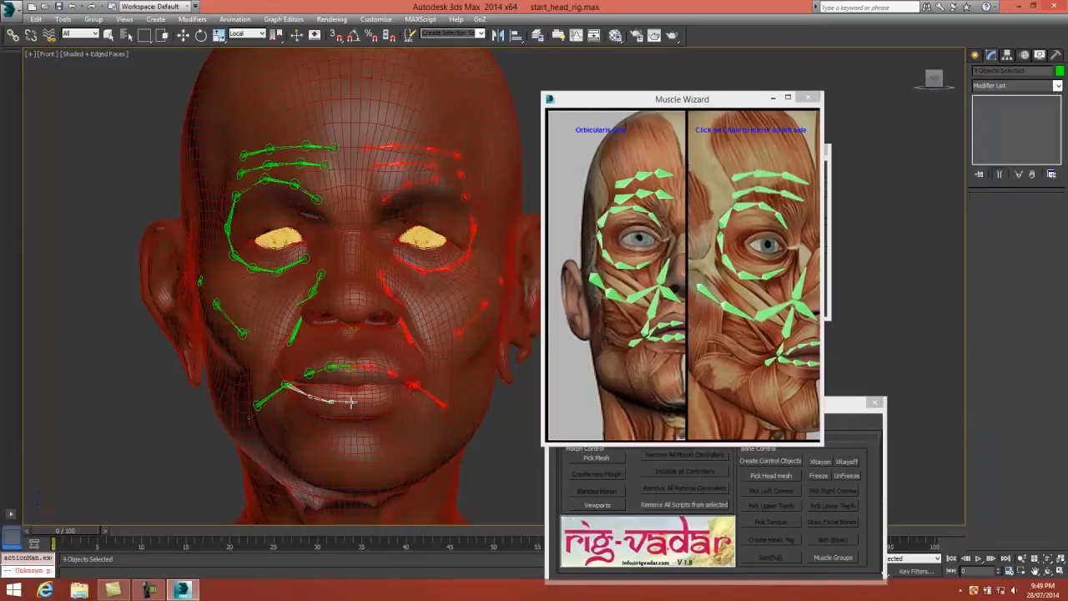
{"action": "right_click", "coordinate": [351, 402]}
{"action": "left_click", "coordinate": [508, 368]}
Lay a Philtrum chain on the character's right side from above the upper lip to the centre below the nose
{"action": "left_click", "coordinate": [664, 317]}
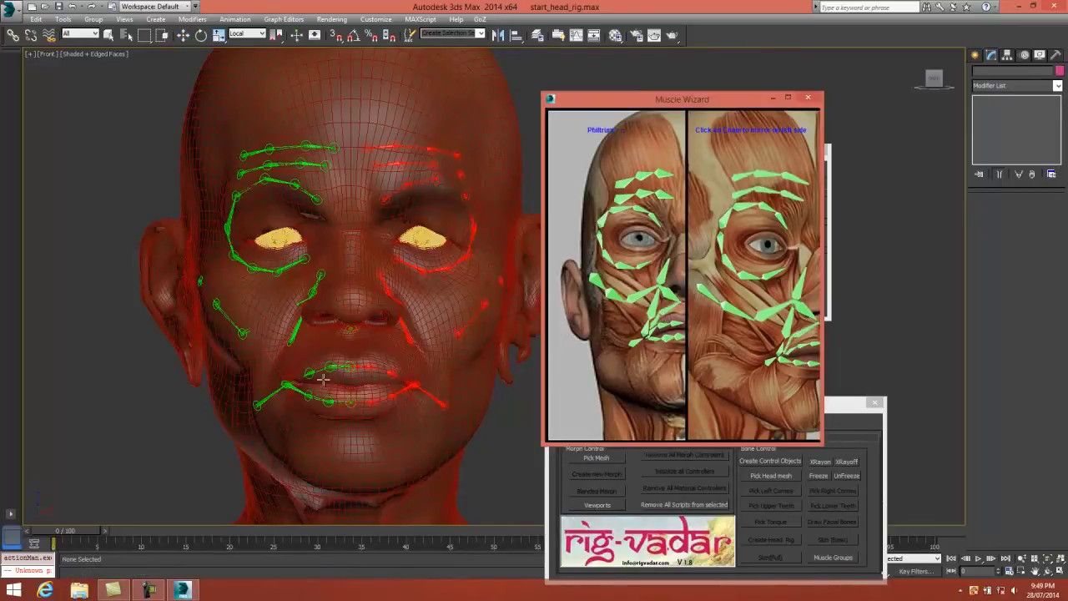
{"action": "left_click", "coordinate": [285, 384]}
{"action": "left_click", "coordinate": [285, 384]}
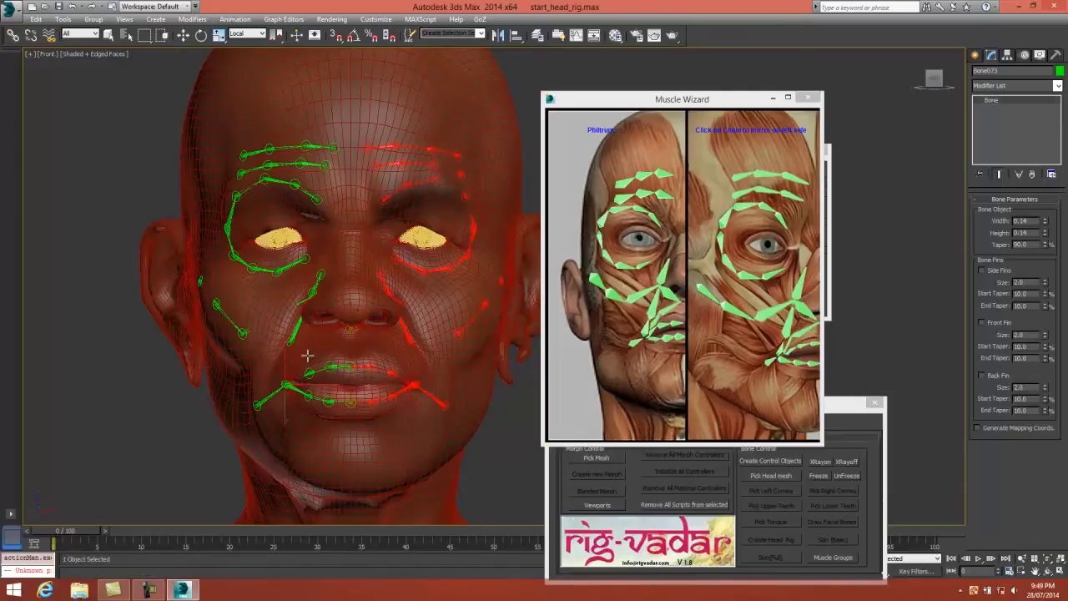
{"action": "left_click", "coordinate": [310, 349]}
{"action": "left_click", "coordinate": [352, 329]}
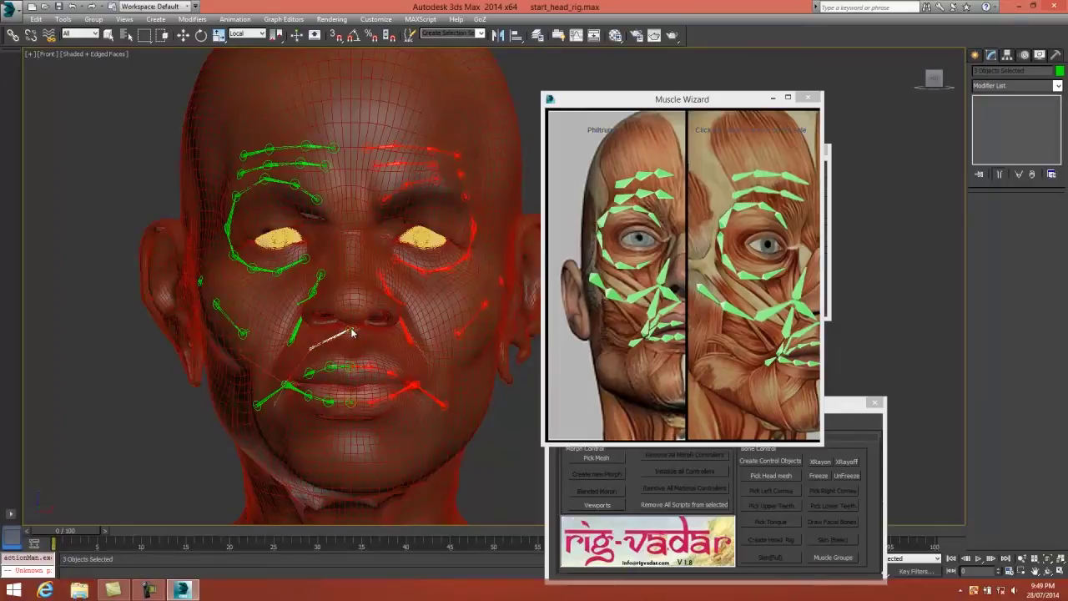
Lay a four-point Zygomaticus chain from the character's right cheek down past the mouth corner and along the chin to its centre
{"action": "left_click", "coordinate": [627, 327]}
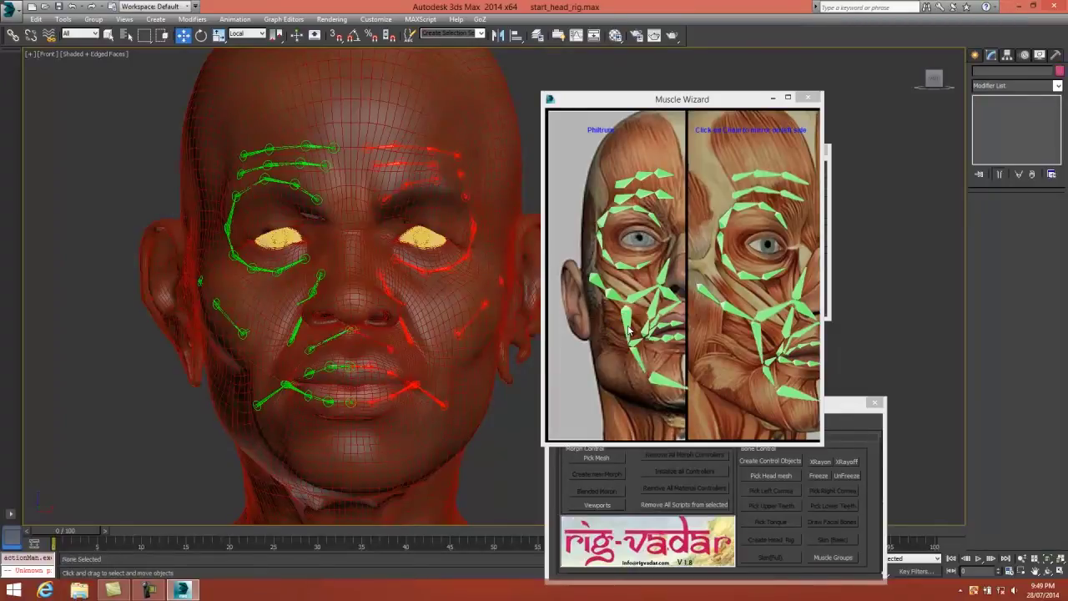
{"action": "left_click", "coordinate": [240, 334]}
{"action": "left_click", "coordinate": [258, 405]}
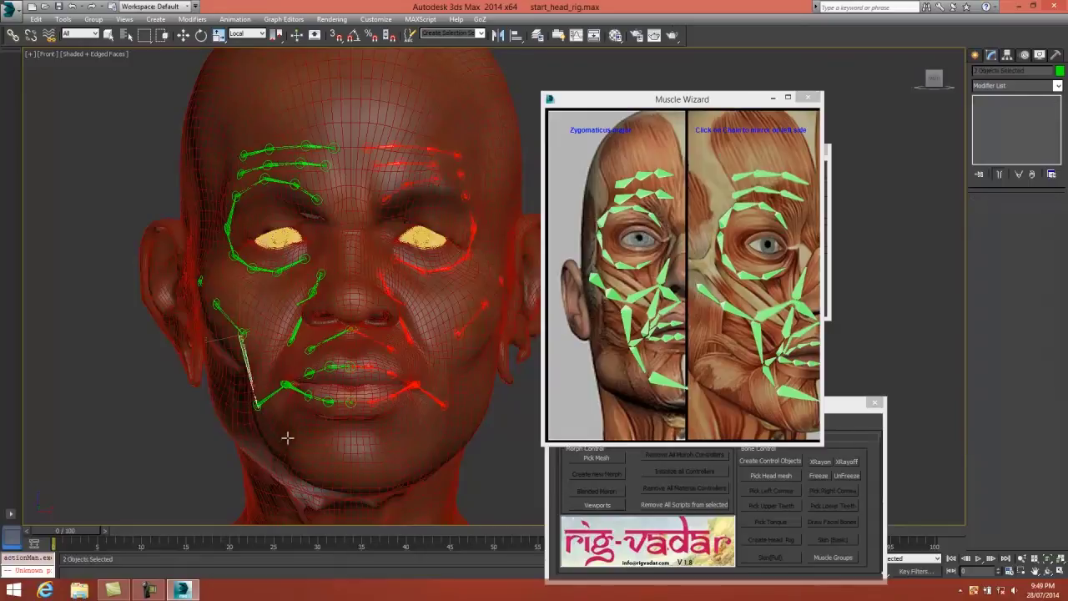
{"action": "left_click", "coordinate": [307, 437]}
{"action": "right_click", "coordinate": [351, 444]}
{"action": "right_click", "coordinate": [437, 419]}
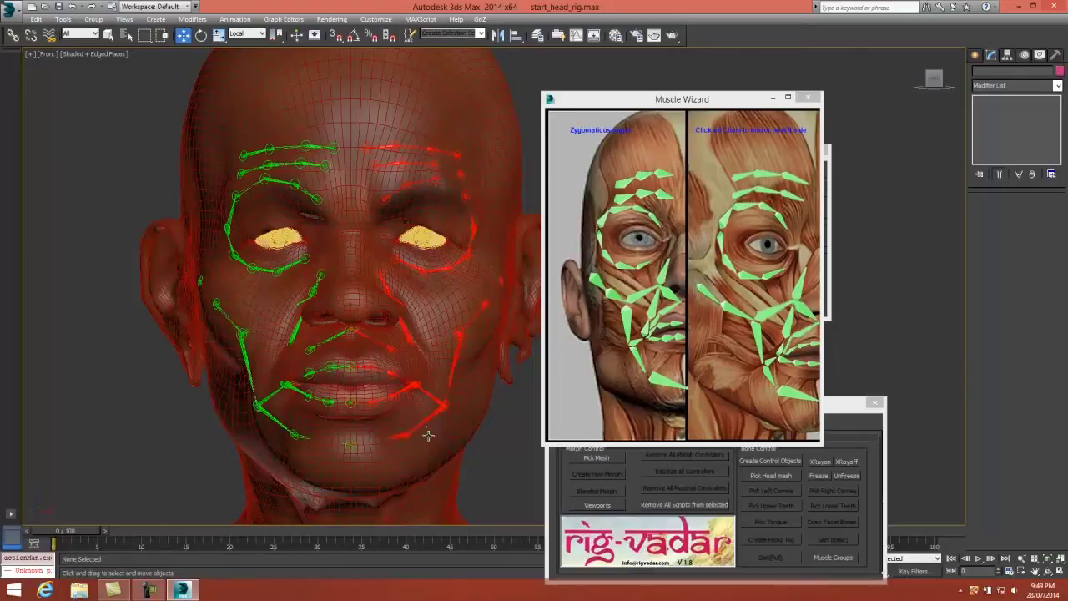
Lay a Masseter chain from the character's right jaw angle along the jawline to the centre under the chin
{"action": "middle_click_drag", "start_coordinate": [431, 434], "coordinate": [427, 392]}
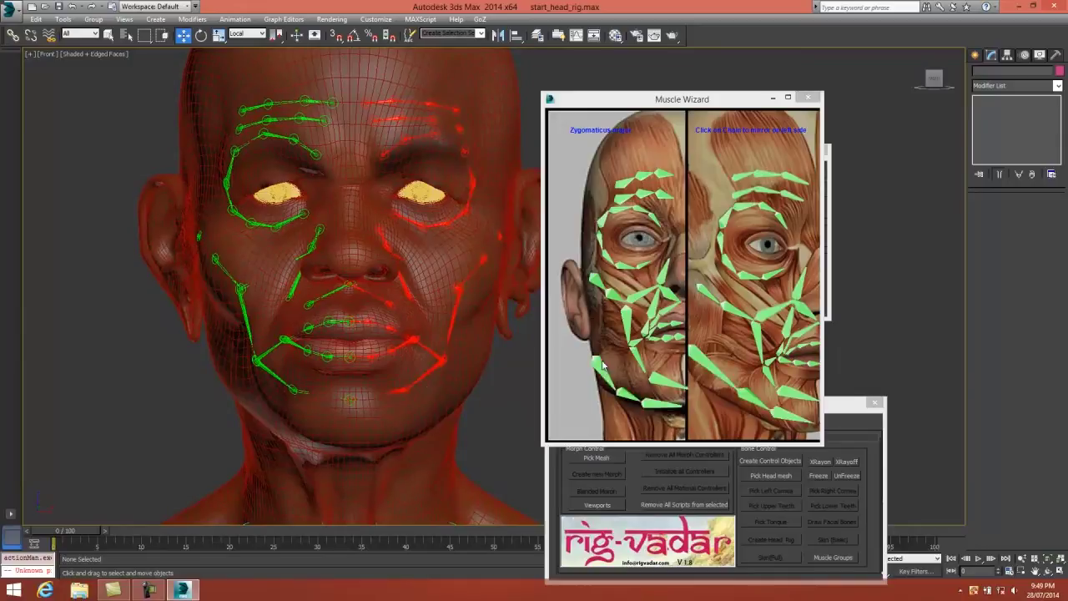
{"action": "left_click", "coordinate": [622, 402]}
{"action": "left_click", "coordinate": [211, 352]}
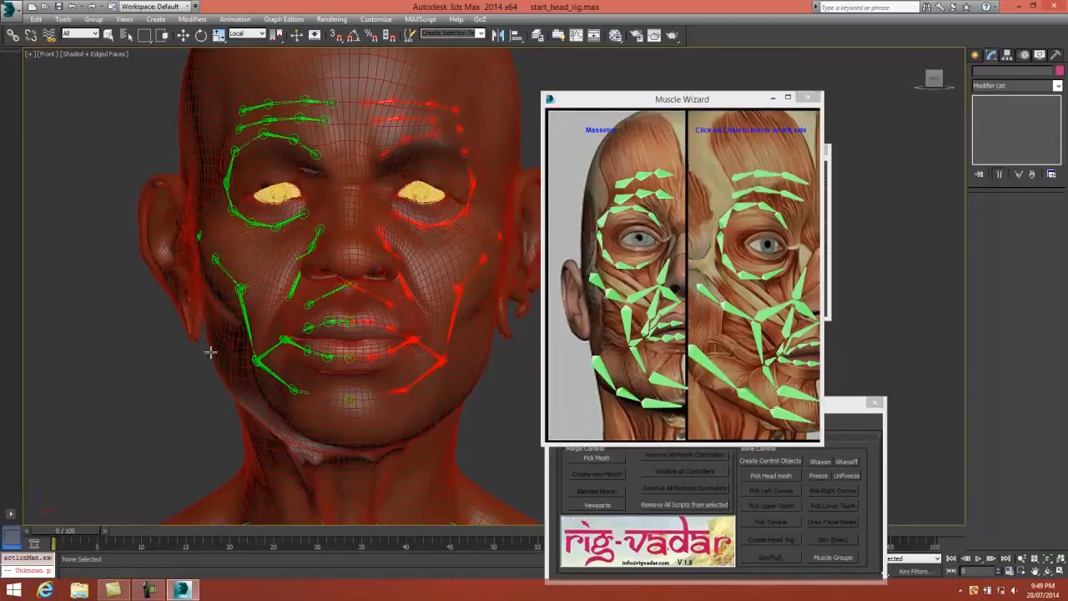
{"action": "left_click", "coordinate": [236, 396]}
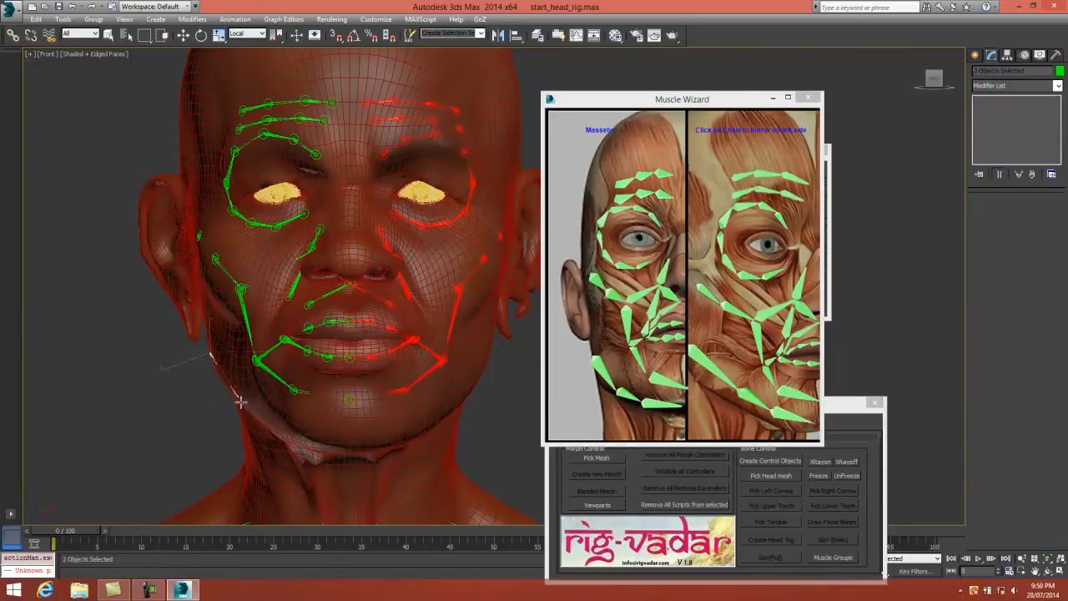
{"action": "left_click", "coordinate": [284, 434]}
{"action": "right_click", "coordinate": [283, 434]}
Lay a Depressor chain from the character's right mouth corner down below the lower lip to the face's centre line
{"action": "left_click", "coordinate": [669, 361]}
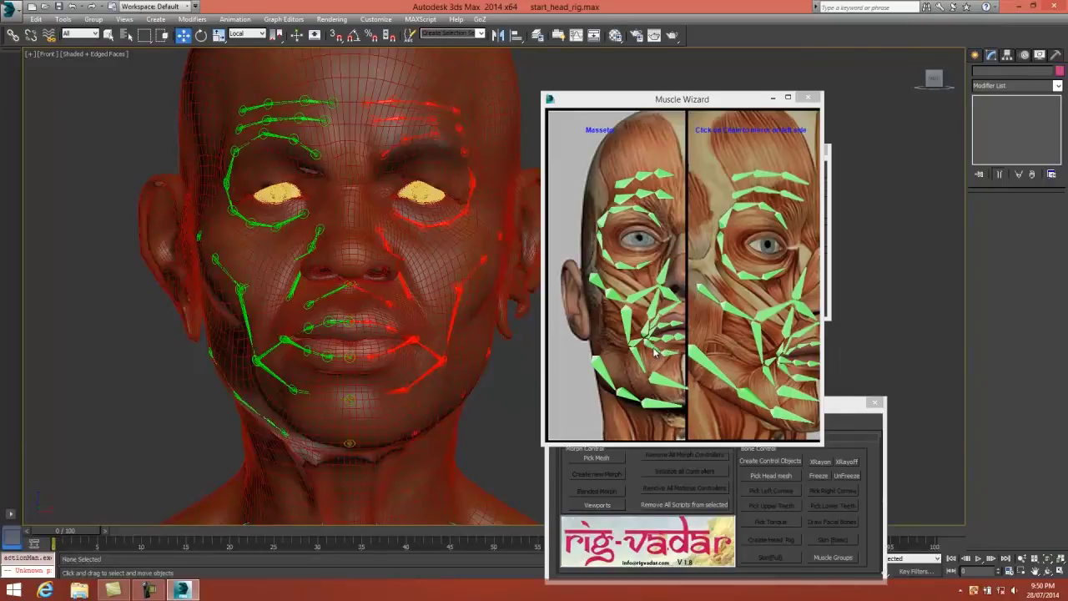
{"action": "left_click", "coordinate": [652, 350]}
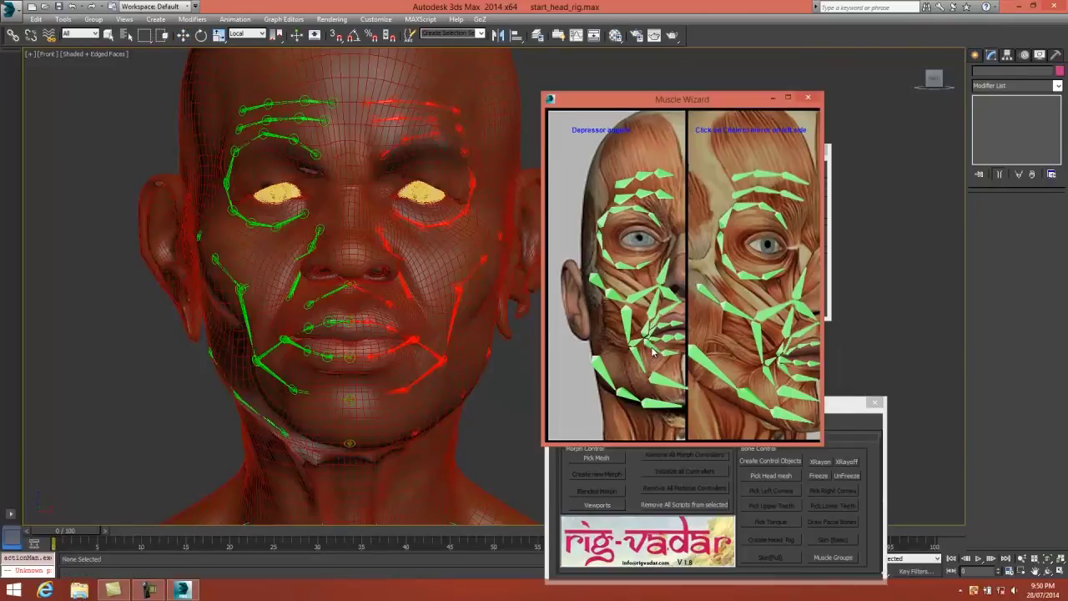
{"action": "left_click", "coordinate": [284, 340]}
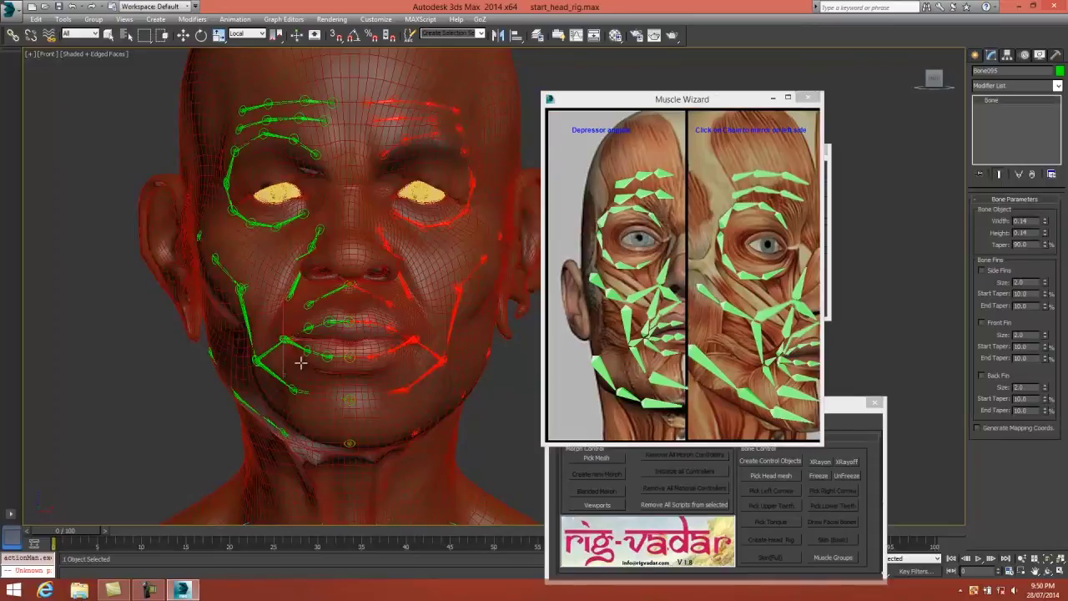
{"action": "left_click", "coordinate": [300, 368], "text": "ctrl"}
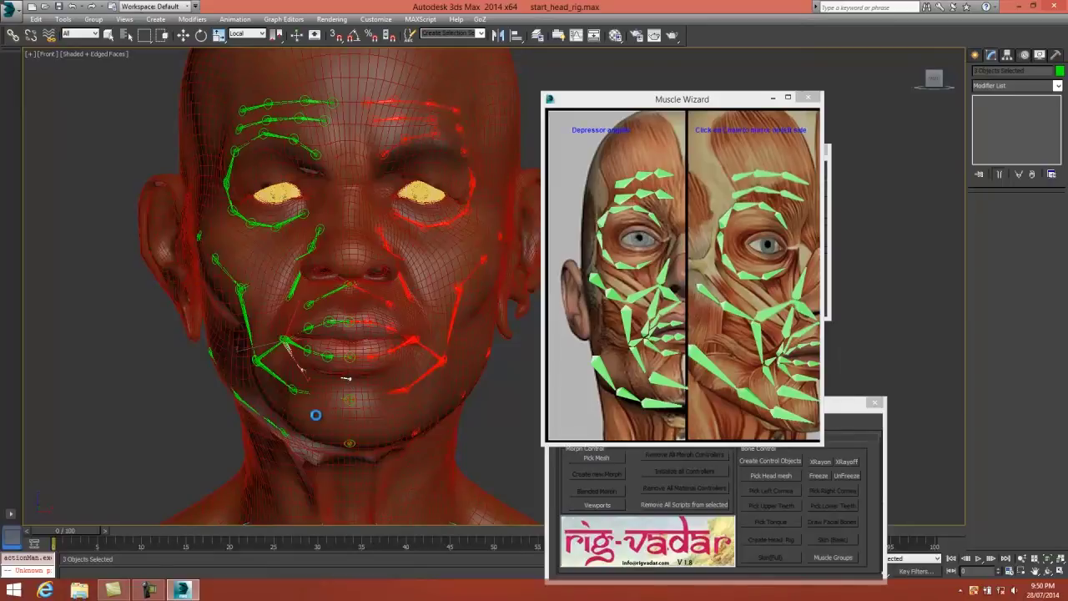
Lay a Jowel chain from the character's right lower jawline up through the chin joint to the Depressor joint below the lip
{"action": "left_click", "coordinate": [647, 390]}
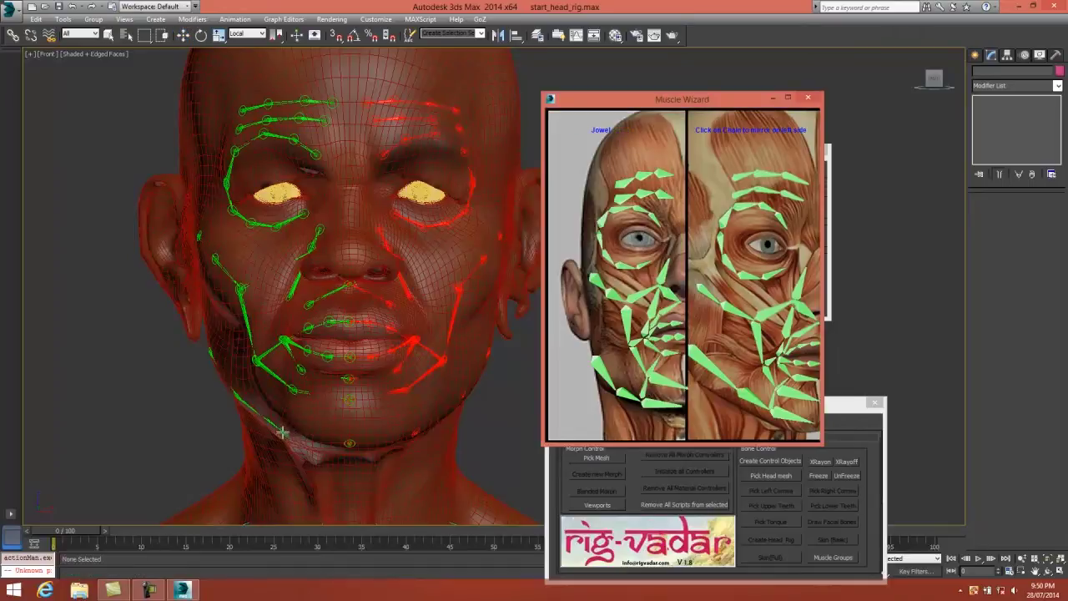
{"action": "left_click", "coordinate": [283, 434]}
{"action": "left_click", "coordinate": [292, 390]}
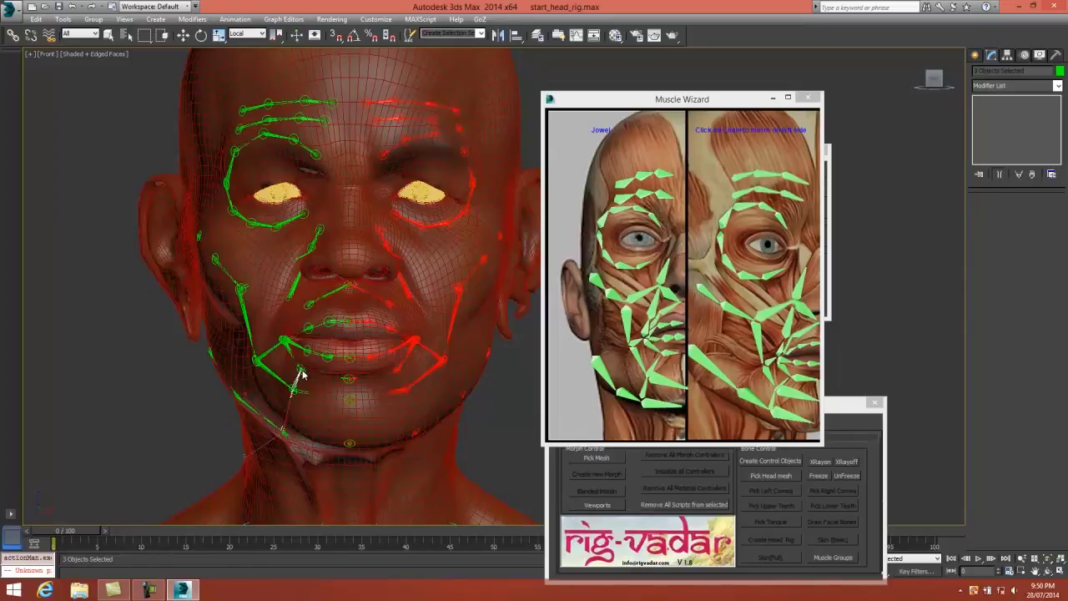
{"action": "key", "text": "w"}
{"action": "left_click", "coordinate": [303, 376]}
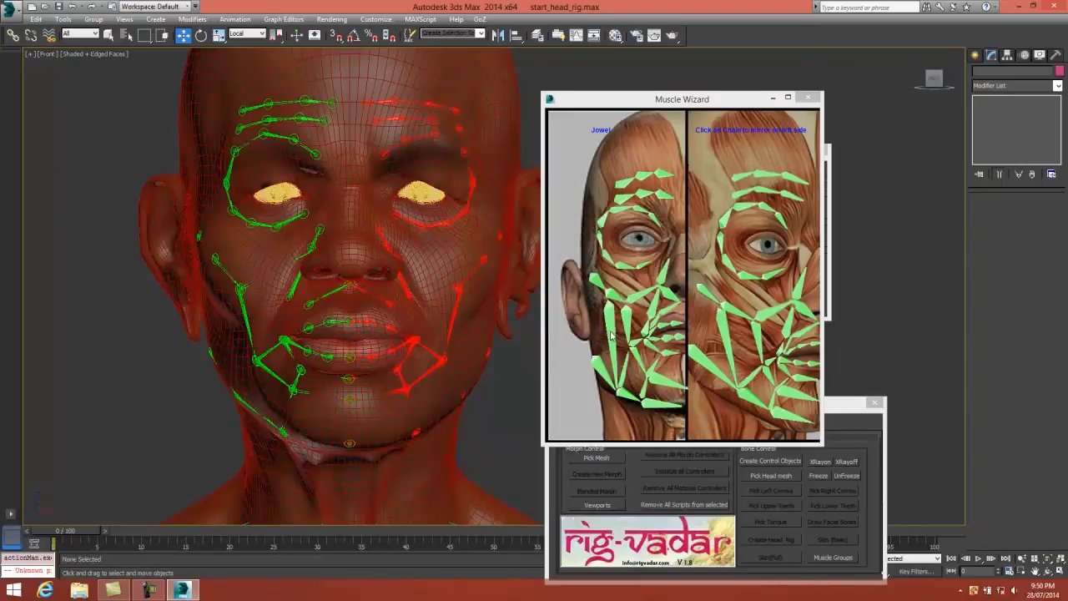
Lay a Masset Zygo chain from the character's right outer cheek down to the jawline and forward to the lower-cheek joint
{"action": "left_click", "coordinate": [584, 330]}
{"action": "left_click", "coordinate": [214, 260]}
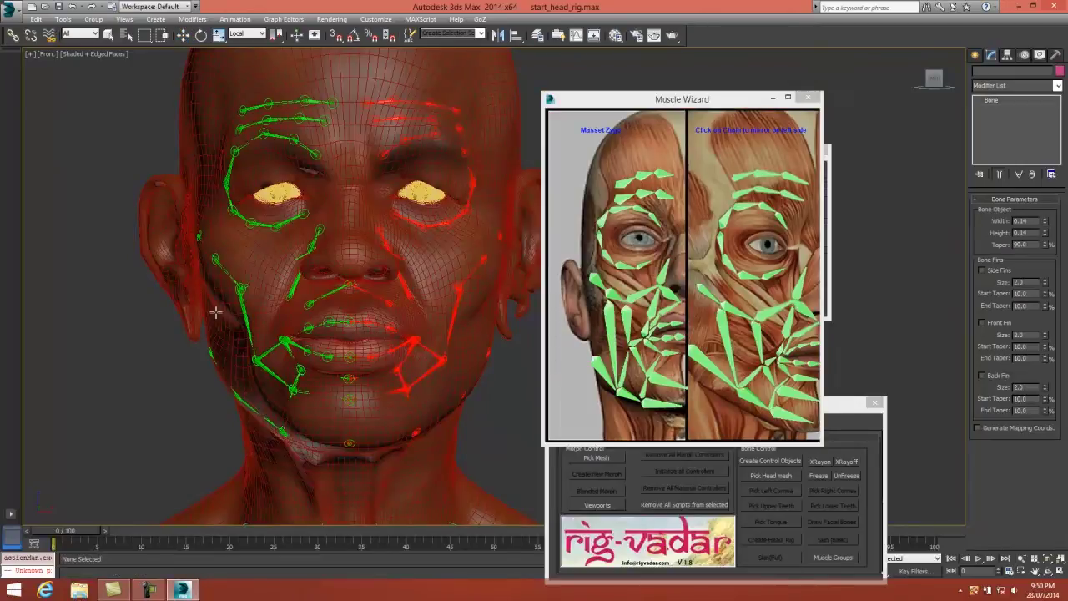
{"action": "left_click", "coordinate": [235, 396]}
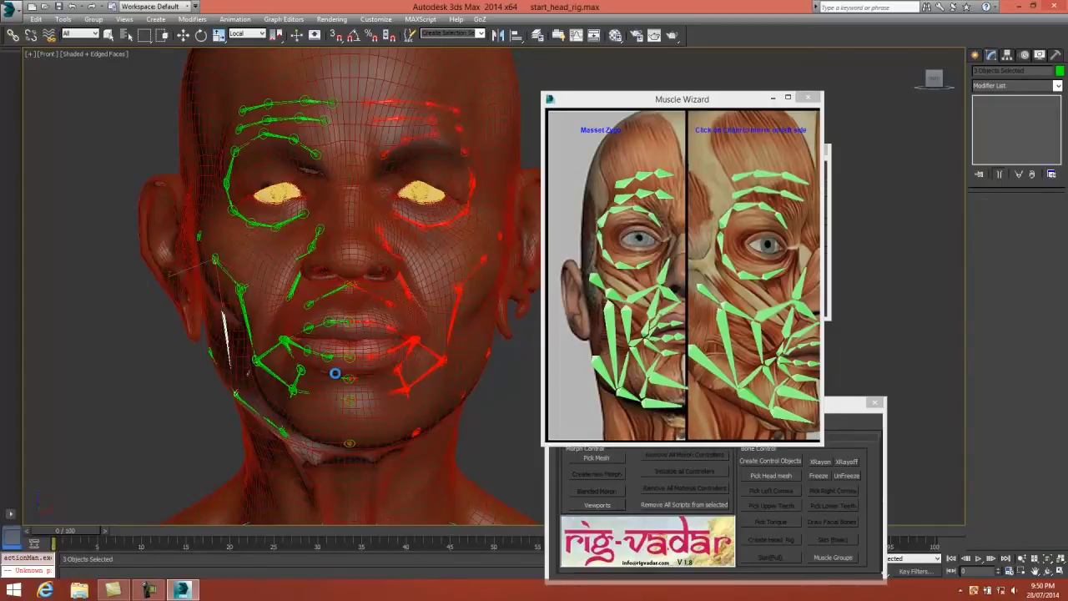
{"action": "key", "text": "w"}
{"action": "left_click", "coordinate": [380, 430]}
Lay a four-point Platysma chain from the character's right side of the neck below the jaw to the centre of the throat
{"action": "middle_click_drag", "start_coordinate": [384, 430], "coordinate": [390, 377]}
{"action": "left_click", "coordinate": [624, 426]}
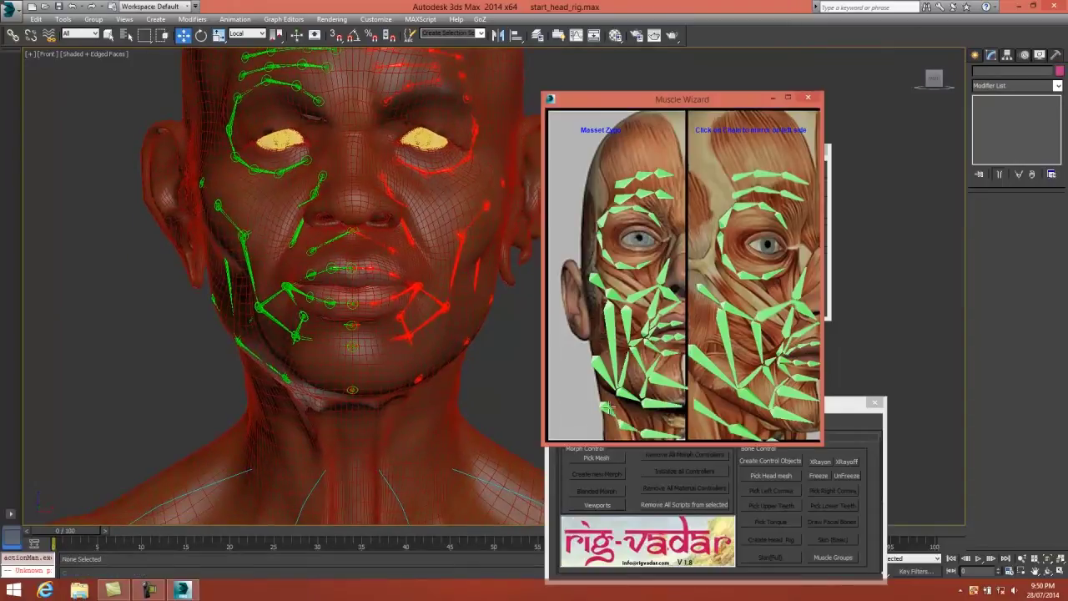
{"action": "left_click", "coordinate": [245, 375]}
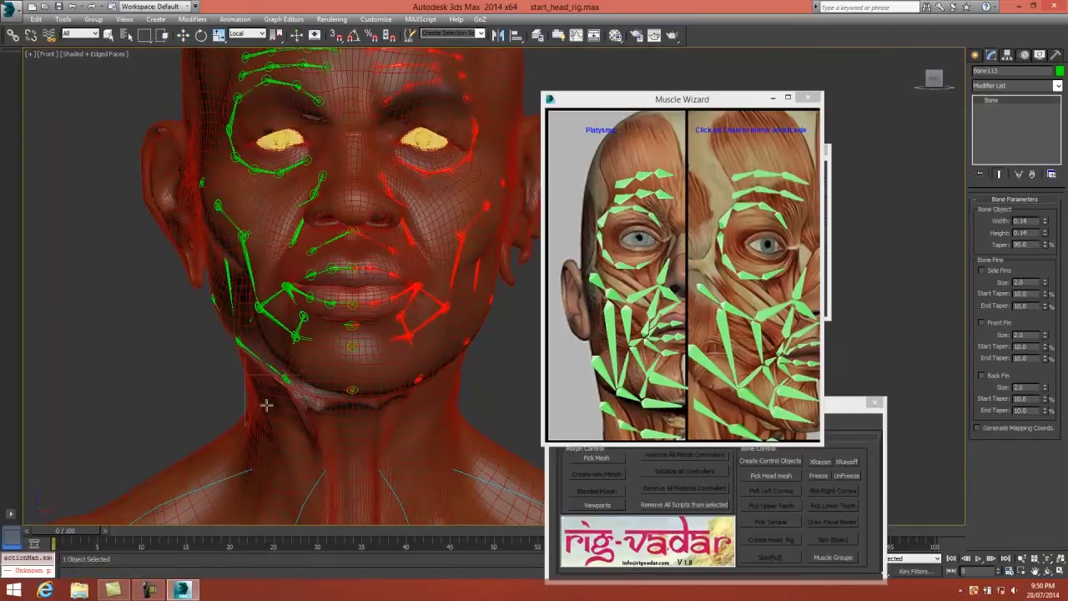
{"action": "left_click", "coordinate": [262, 400], "text": "ctrl"}
{"action": "left_click", "coordinate": [296, 424], "text": "ctrl"}
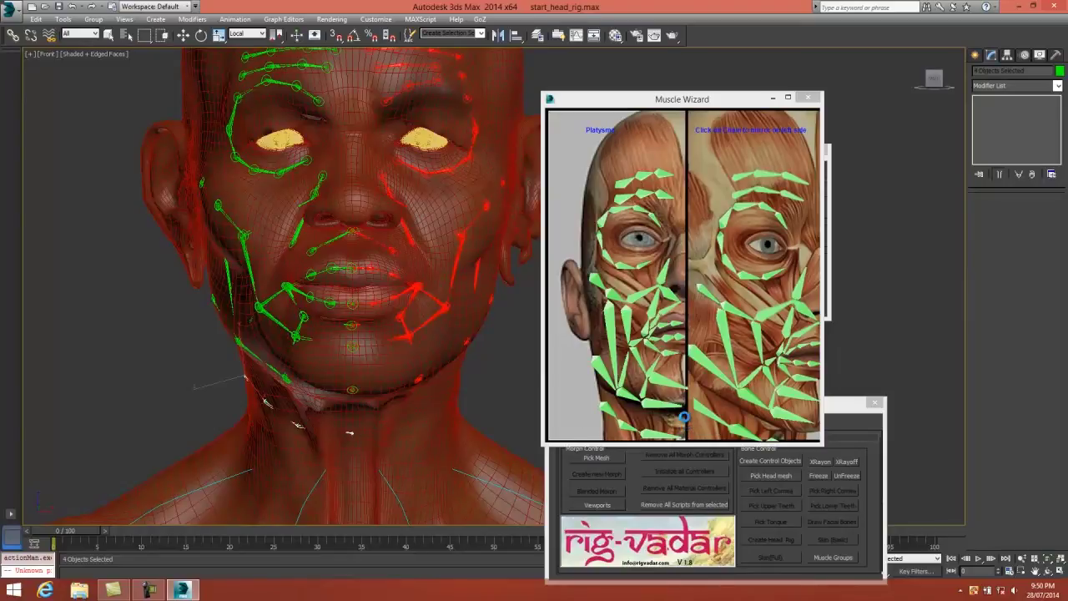
Lay a Mentalis chain on the centre line from the throat's Platysma joint up to the joint under the chin
{"action": "left_click", "coordinate": [684, 430]}
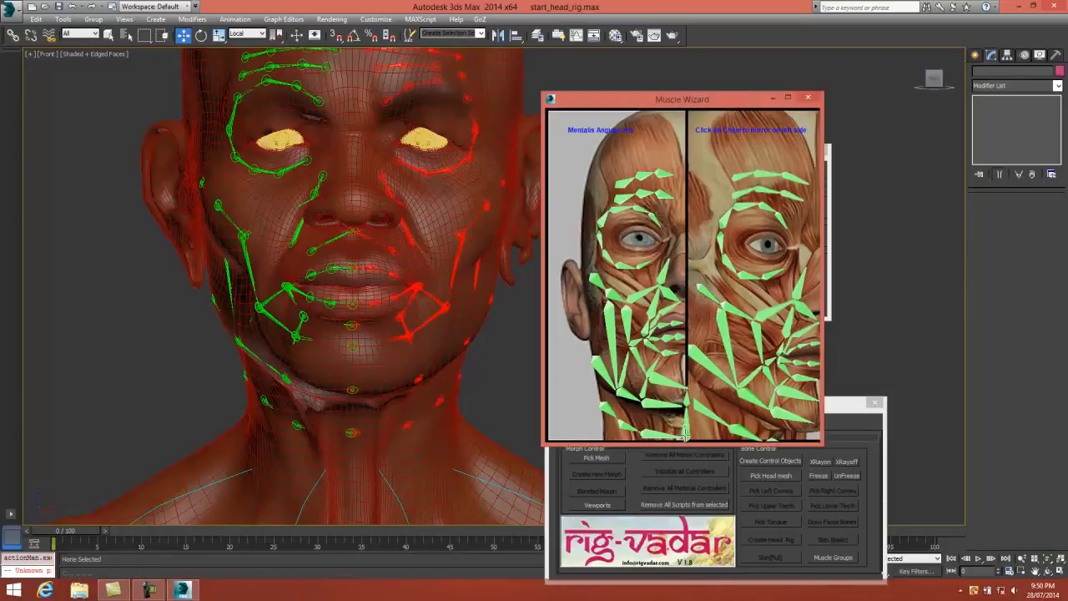
{"action": "left_click", "coordinate": [352, 431]}
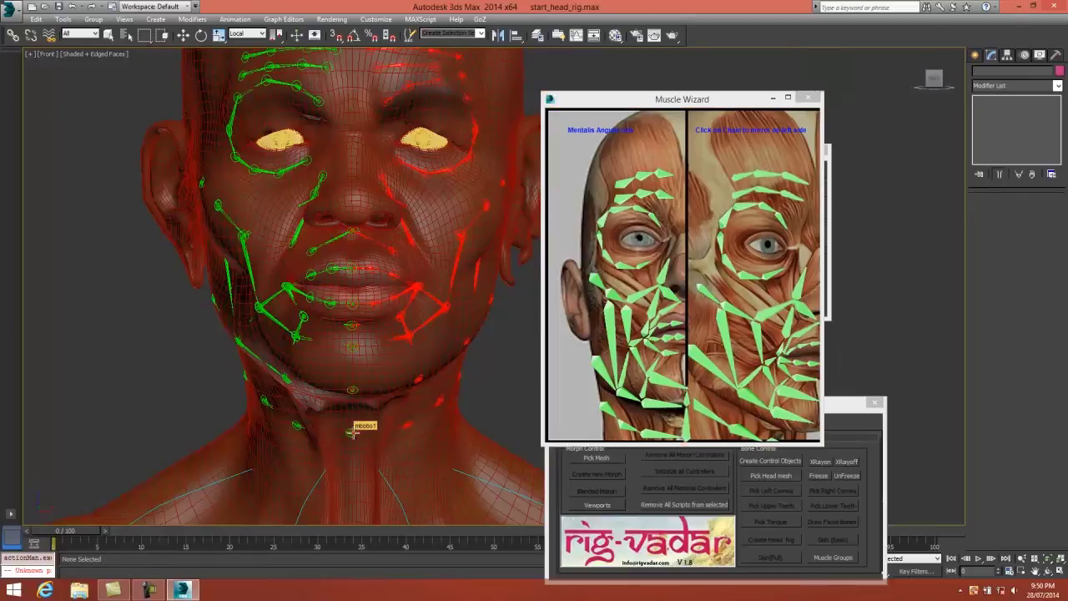
{"action": "left_click", "coordinate": [352, 390]}
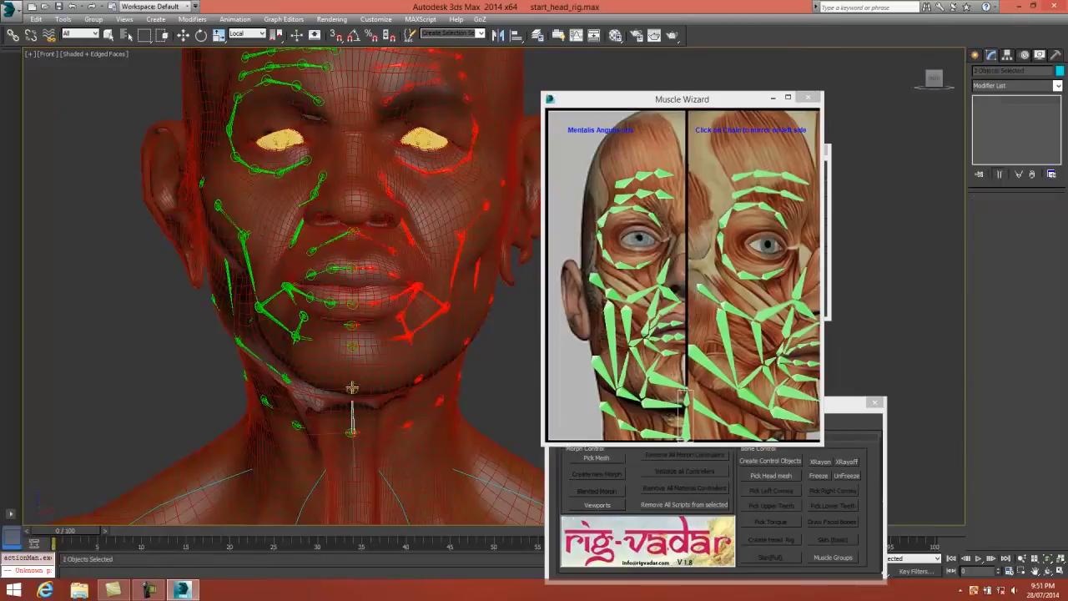
{"action": "right_click", "coordinate": [354, 346]}
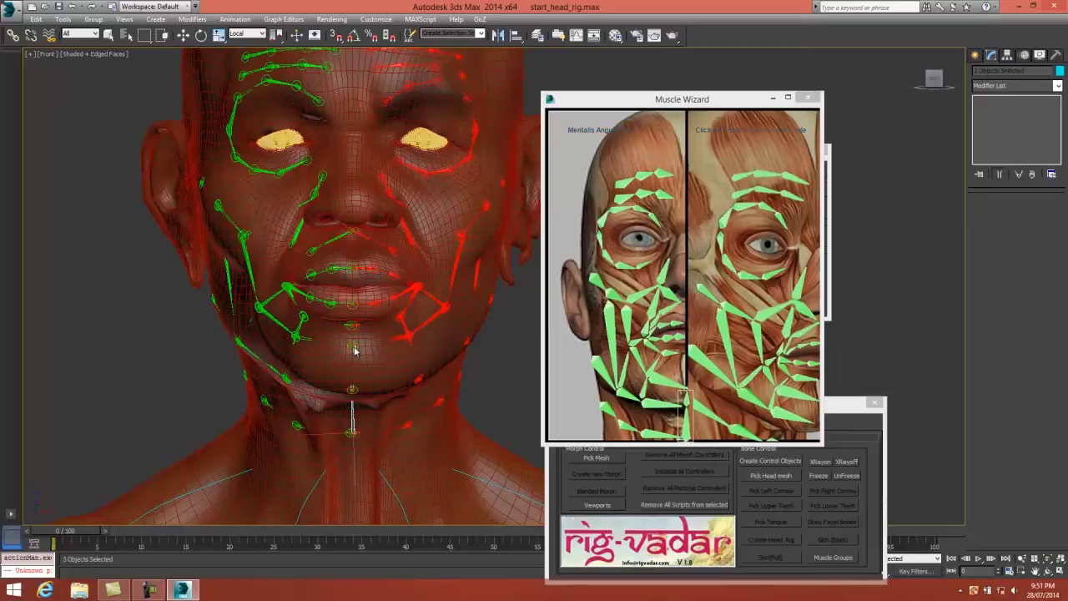
Lay two Jaw_Neck chains joining the character's right jawline joints to the Platysma joints on the neck
{"action": "left_click", "coordinate": [643, 421]}
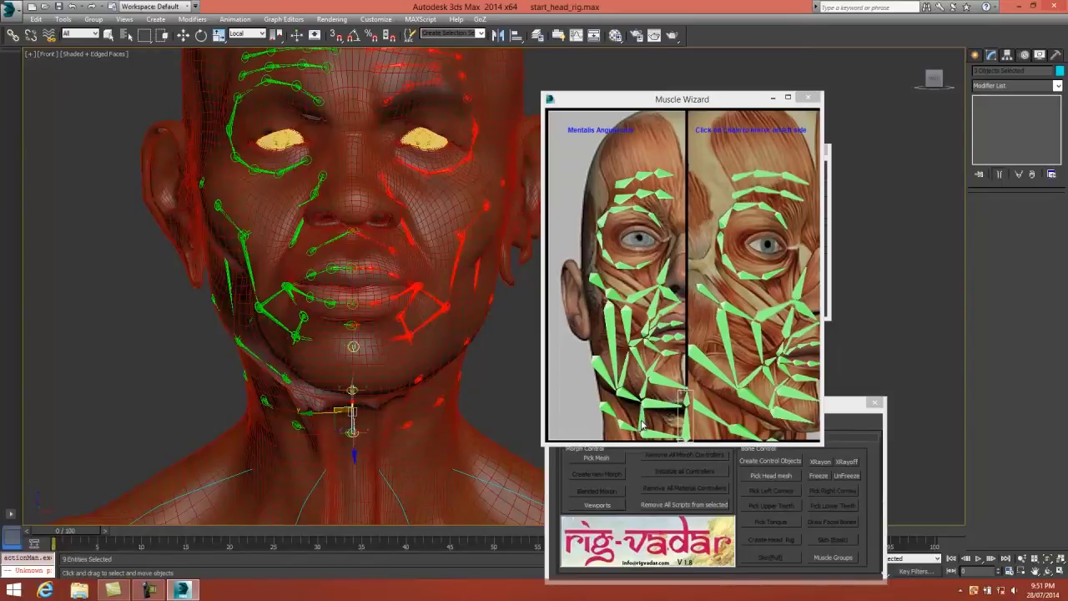
{"action": "left_click", "coordinate": [298, 425]}
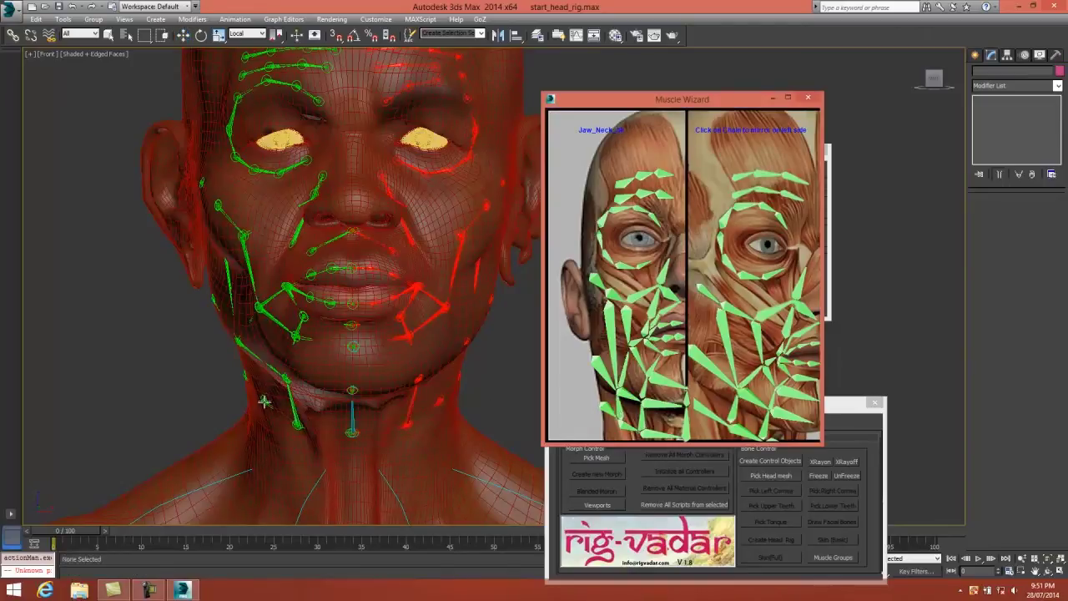
{"action": "left_click", "coordinate": [237, 341]}
{"action": "left_click", "coordinate": [238, 342]}
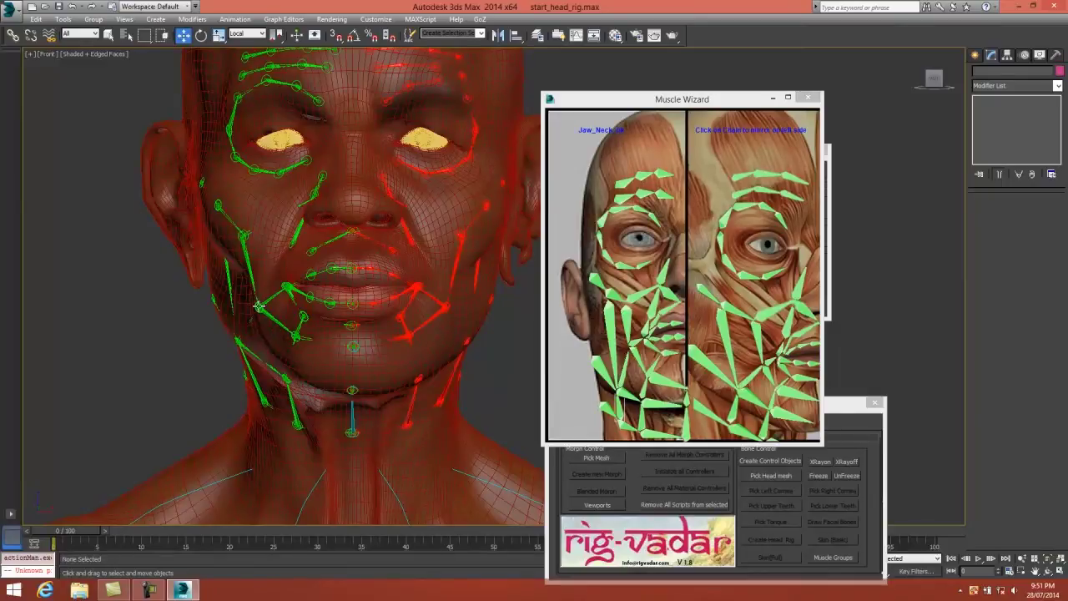
Select the lower-cheek Masset Zygo control helper and examine the muscle chains from the character's right side
{"action": "left_click", "coordinate": [258, 307]}
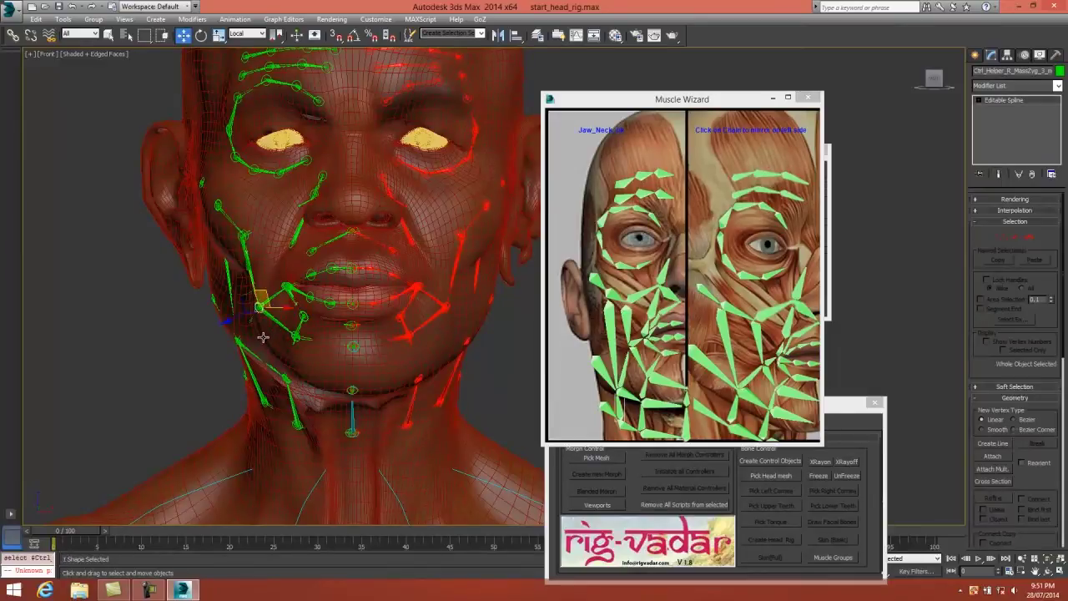
{"action": "middle_click_drag", "start_coordinate": [262, 334], "coordinate": [320, 333], "text": "alt"}
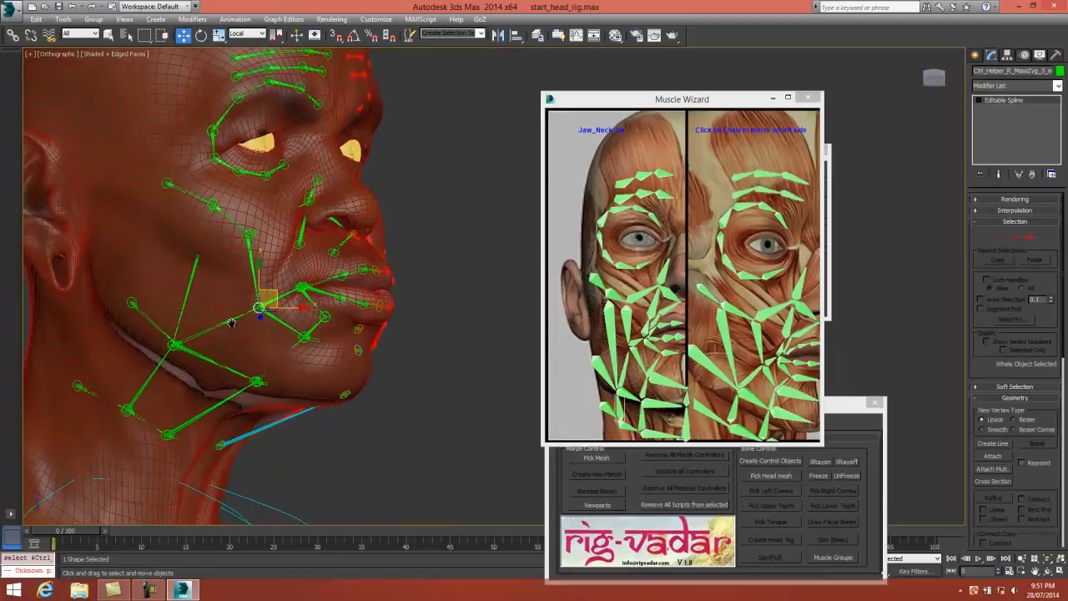
{"action": "middle_click_drag", "start_coordinate": [232, 323], "coordinate": [307, 349], "text": "alt"}
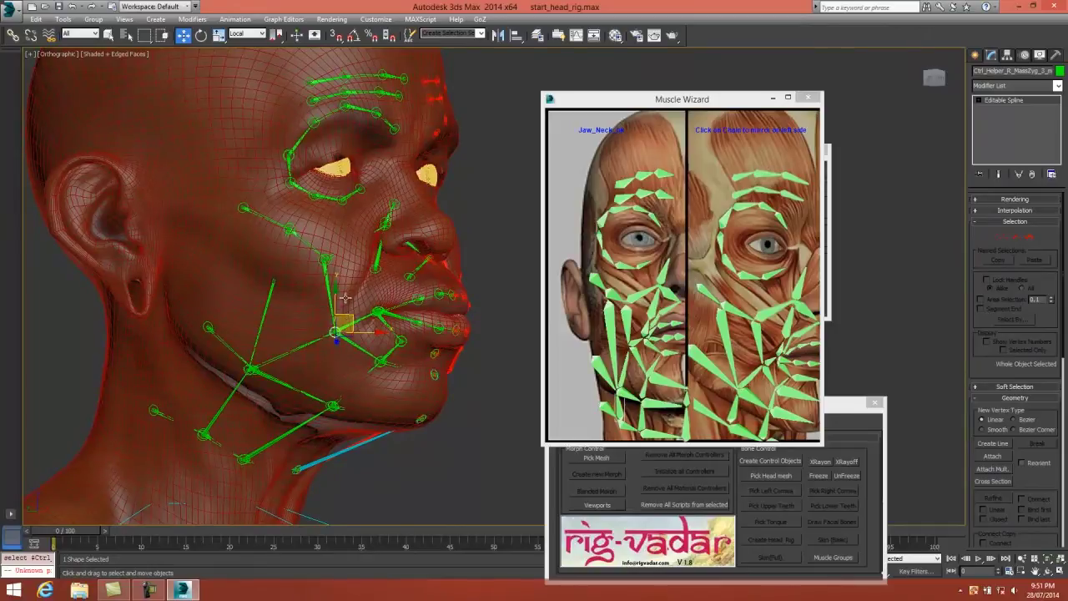
{"action": "scroll", "coordinate": [345, 298], "scroll_direction": "up", "scroll_amount": 4}
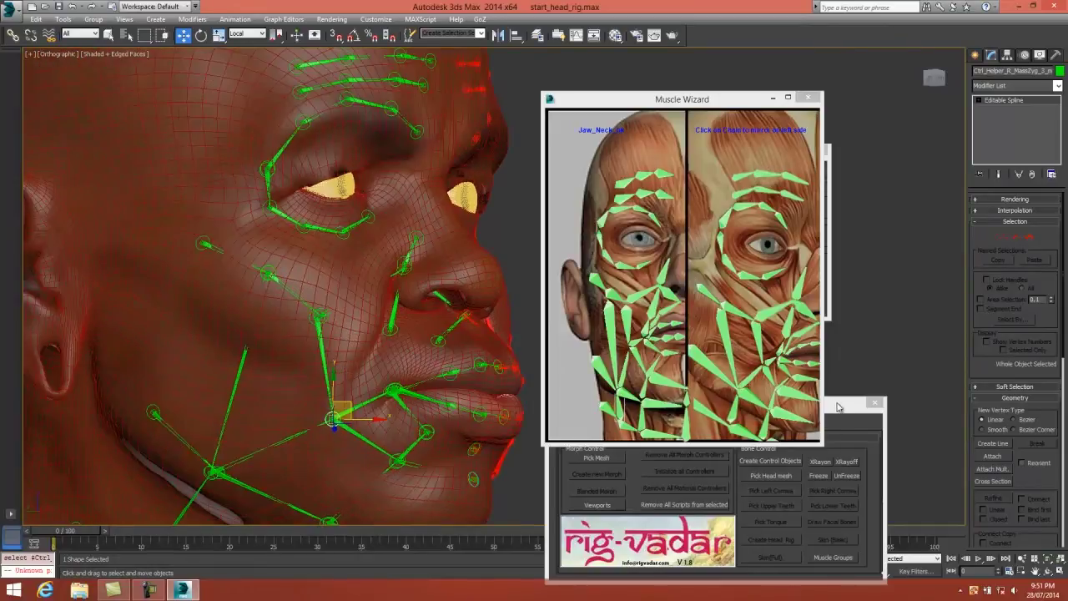
Rearrange the floating Facial UI Rigger, Muscle Wizard and Muscle Groups windows so the Muscle Groups options are uncovered beside the head
{"action": "left_click_drag", "start_coordinate": [839, 406], "coordinate": [843, 462]}
{"action": "left_click_drag", "start_coordinate": [756, 100], "coordinate": [696, 96]}
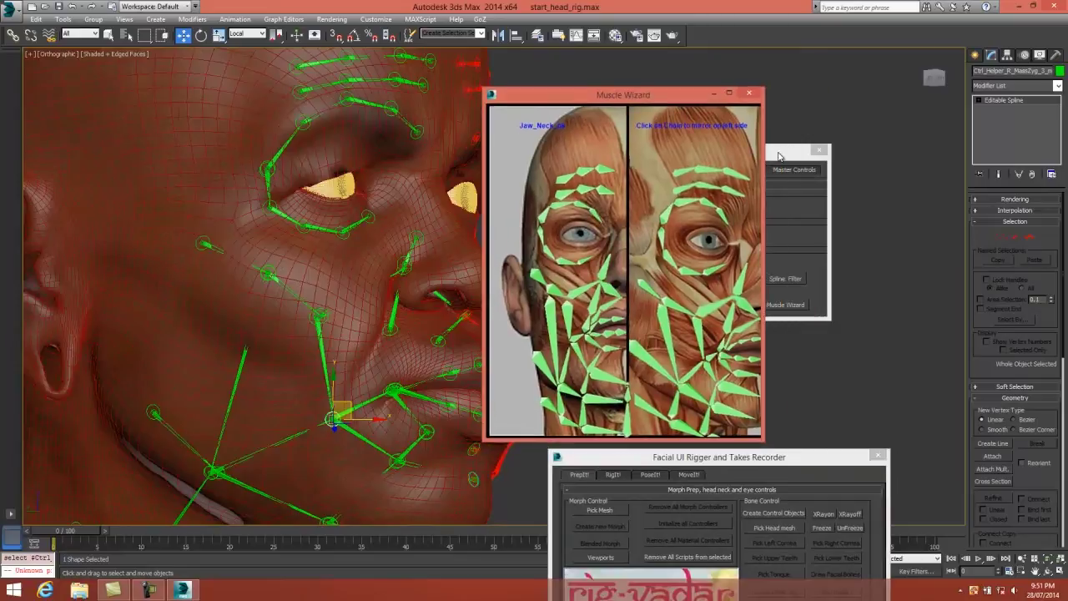
{"action": "left_click_drag", "start_coordinate": [779, 156], "coordinate": [806, 373]}
{"action": "left_click_drag", "start_coordinate": [637, 98], "coordinate": [608, 490]}
{"action": "left_click_drag", "start_coordinate": [675, 382], "coordinate": [662, 185]}
Limit selection to splines and move the right Masseter chain's first control helper up to the jaw corner just below the earlobe
{"action": "left_click", "coordinate": [803, 308]}
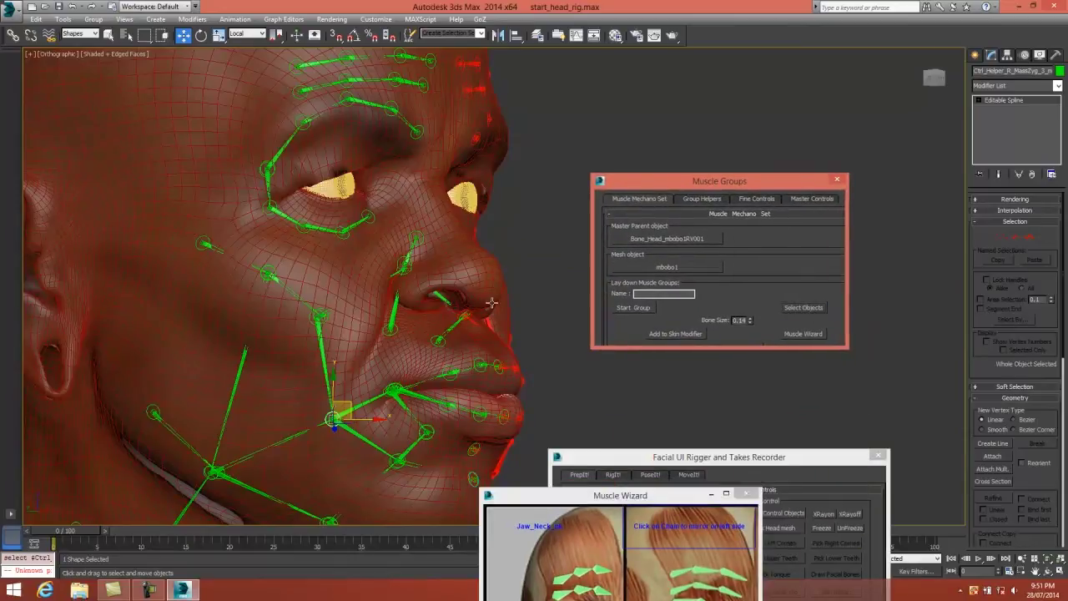
{"action": "left_click", "coordinate": [323, 311]}
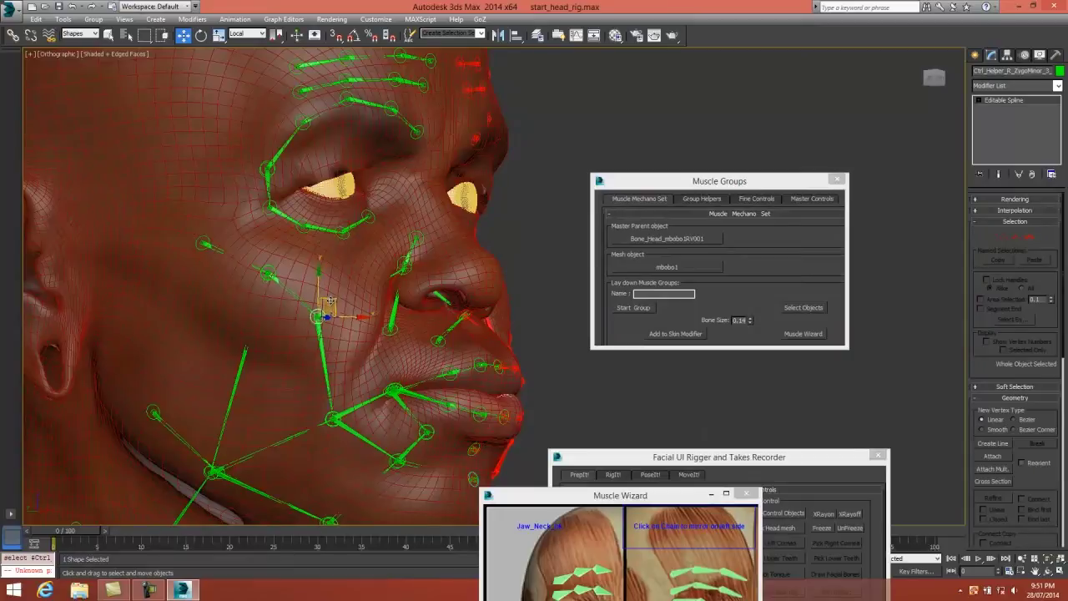
{"action": "left_click", "coordinate": [153, 411]}
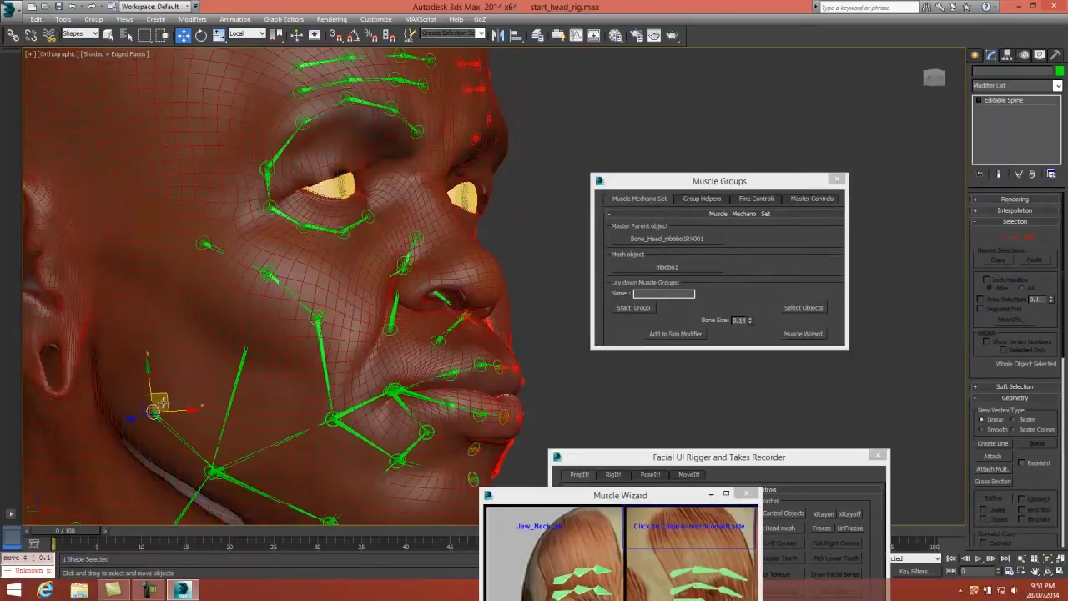
{"action": "left_click_drag", "start_coordinate": [162, 395], "coordinate": [106, 352]}
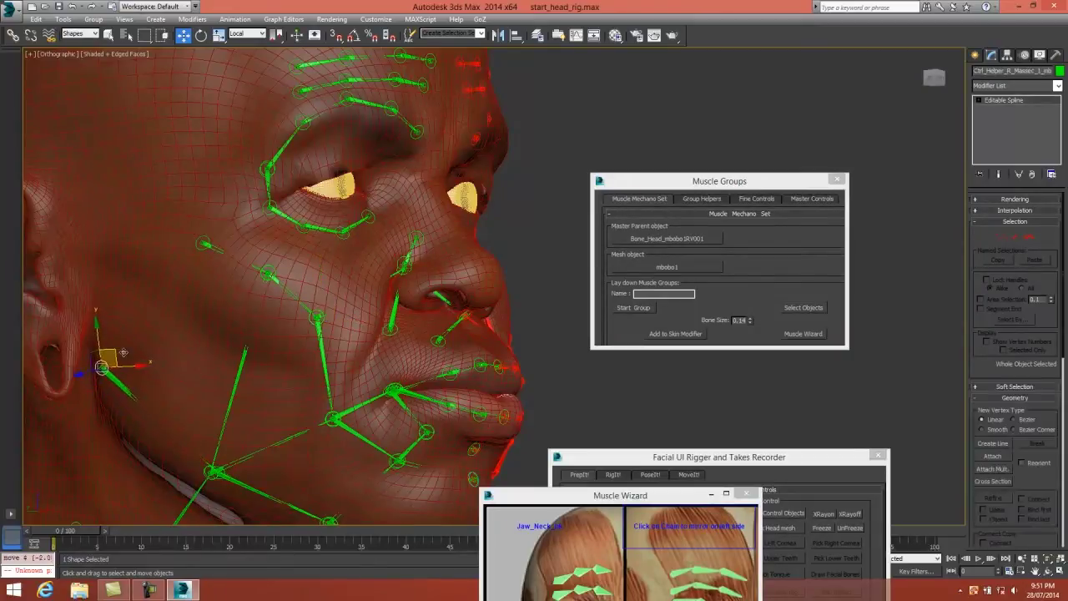
{"action": "left_click", "coordinate": [703, 199]}
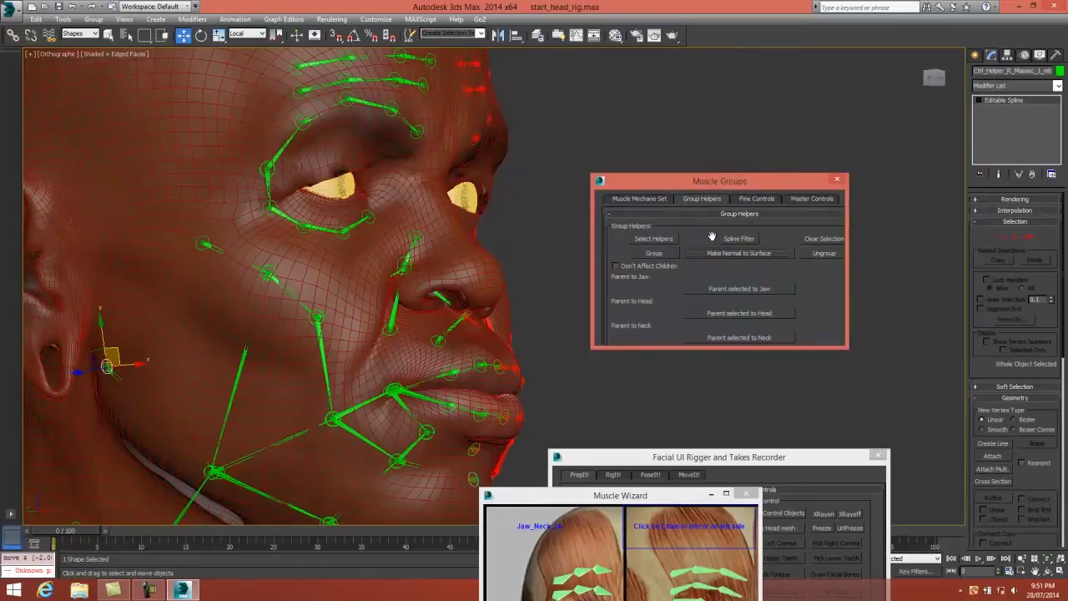
{"action": "left_click", "coordinate": [643, 197]}
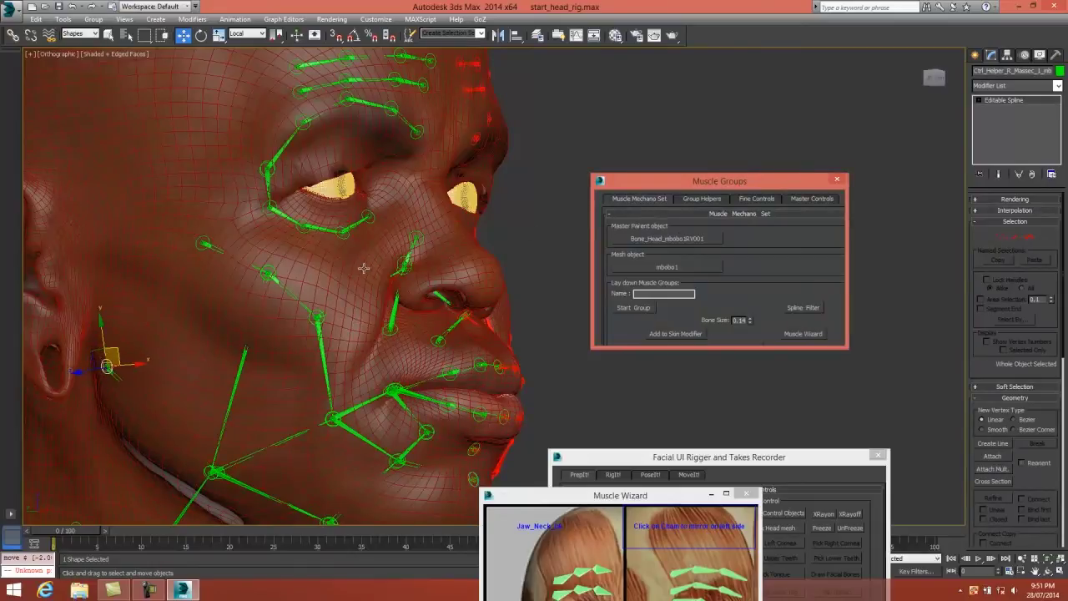
Nudge the right Levo 4 and ZygoMinor 4 control helpers together beside the nostril wing
{"action": "scroll", "coordinate": [404, 267], "scroll_direction": "up", "scroll_amount": 4}
{"action": "left_click", "coordinate": [407, 254]}
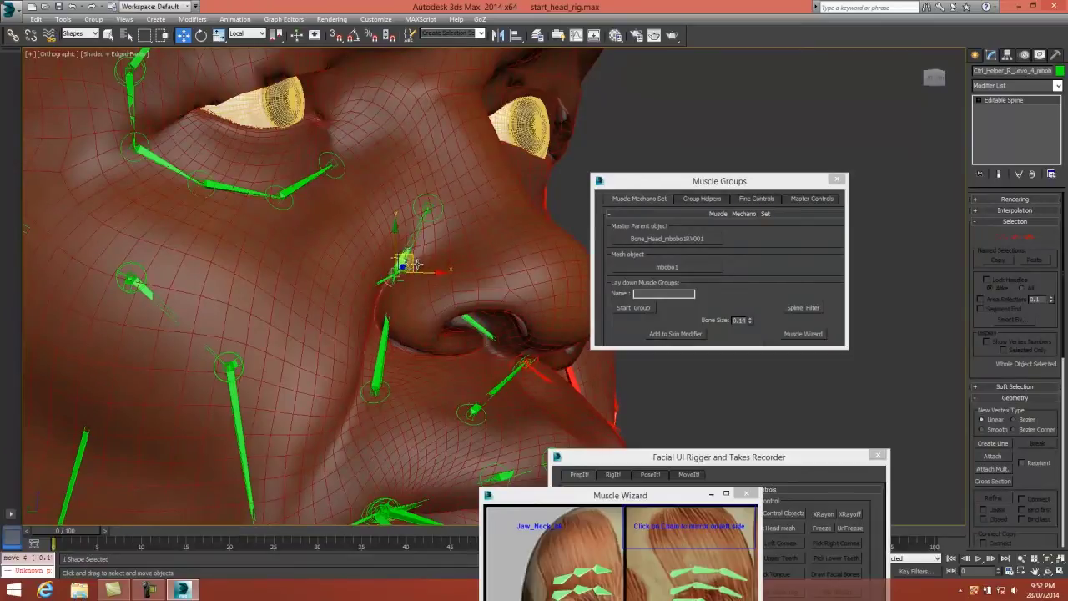
{"action": "left_click", "coordinate": [402, 257]}
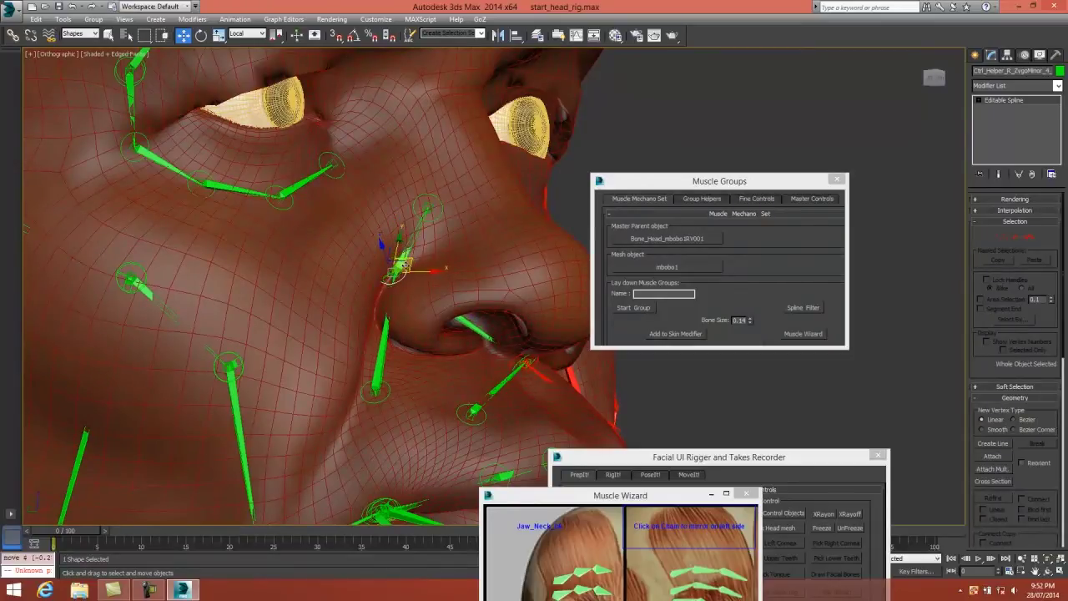
Gather the overlapping lip and Levo control helpers onto one point at the character's right mouth corner
{"action": "middle_click_drag", "start_coordinate": [383, 400], "coordinate": [366, 221]}
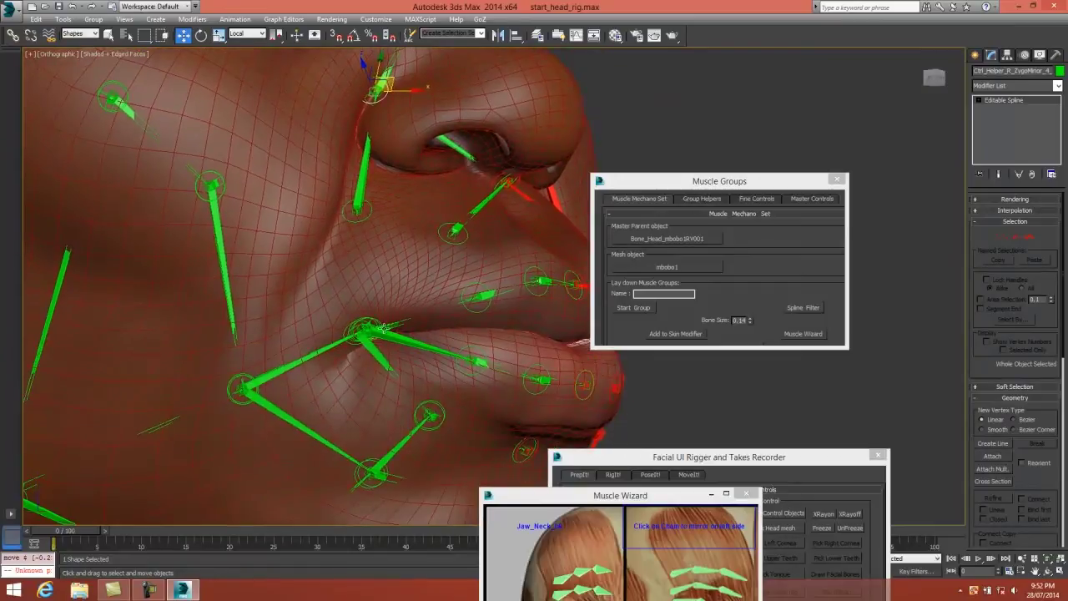
{"action": "scroll", "coordinate": [381, 326], "scroll_direction": "up", "scroll_amount": 3}
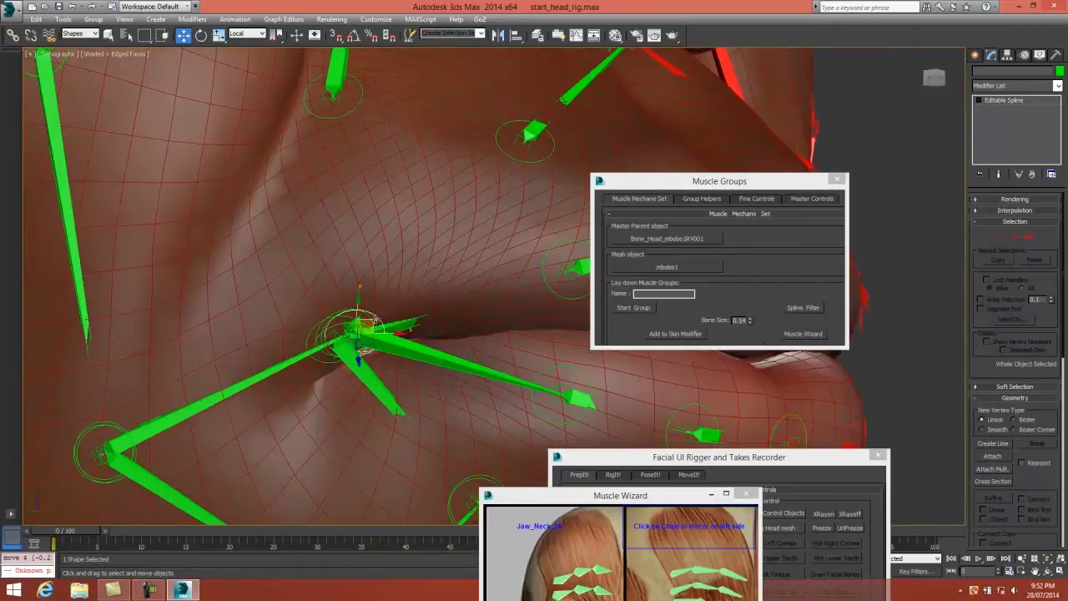
{"action": "left_click", "coordinate": [363, 321]}
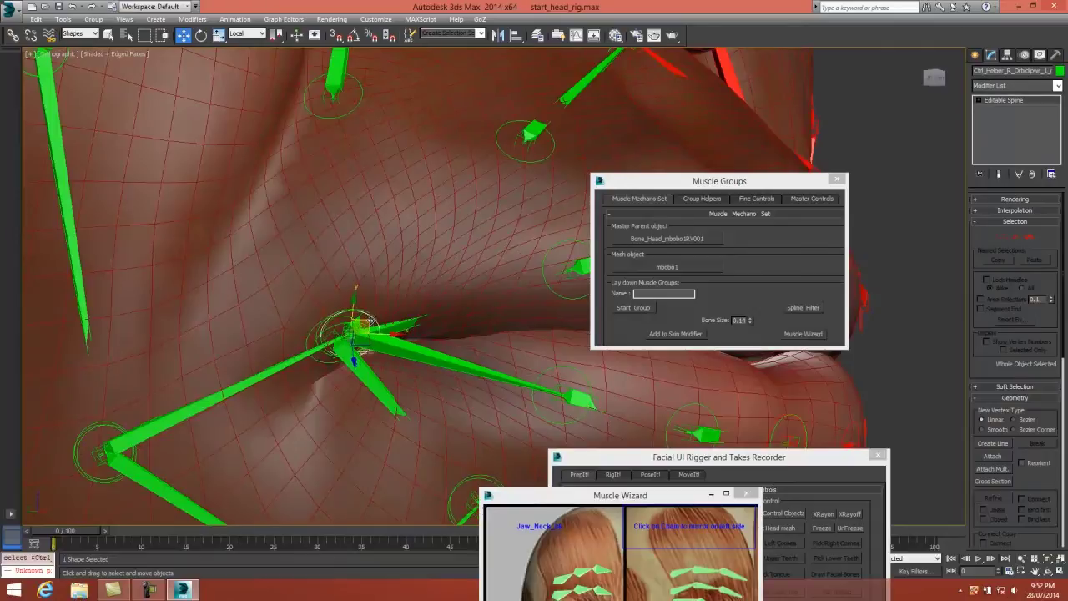
{"action": "left_click", "coordinate": [321, 327]}
{"action": "left_click_drag", "start_coordinate": [321, 327], "coordinate": [376, 311]}
{"action": "left_click", "coordinate": [372, 314]}
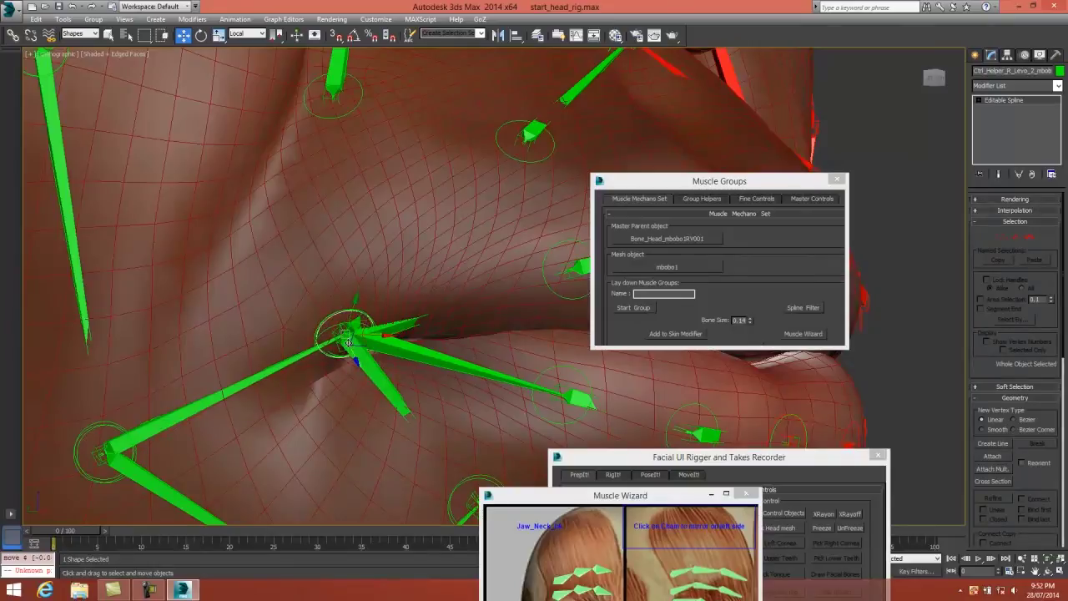
Adjust the Depres 2 and ZygoMajor 3 control helpers on the chin area below the right mouth corner
{"action": "middle_click_drag", "start_coordinate": [350, 347], "coordinate": [304, 211]}
{"action": "scroll", "coordinate": [303, 211], "scroll_direction": "down", "scroll_amount": 2}
{"action": "left_click", "coordinate": [404, 309]}
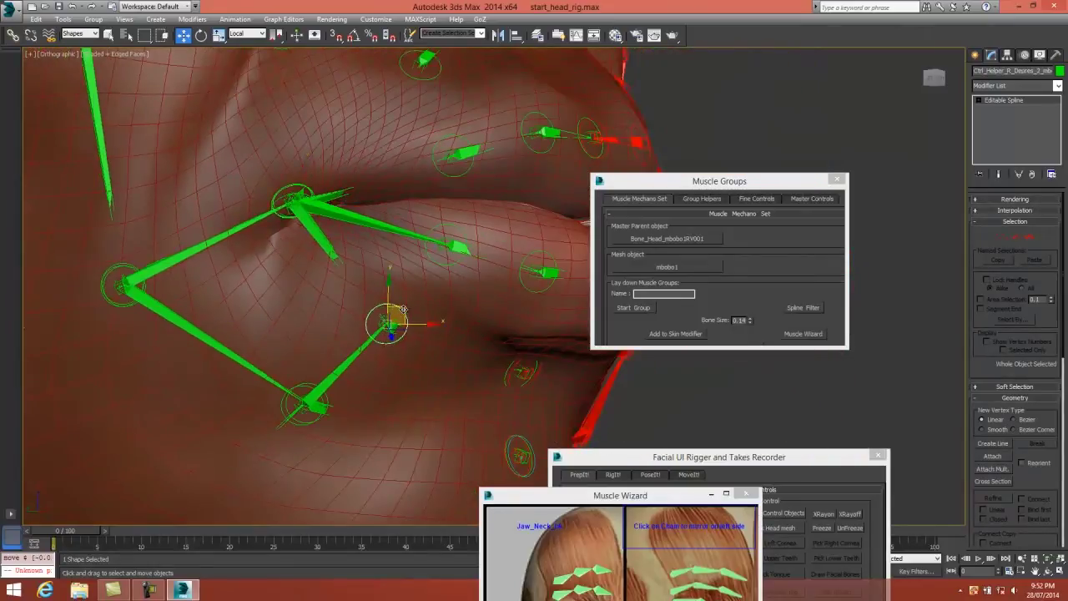
{"action": "left_click", "coordinate": [312, 385]}
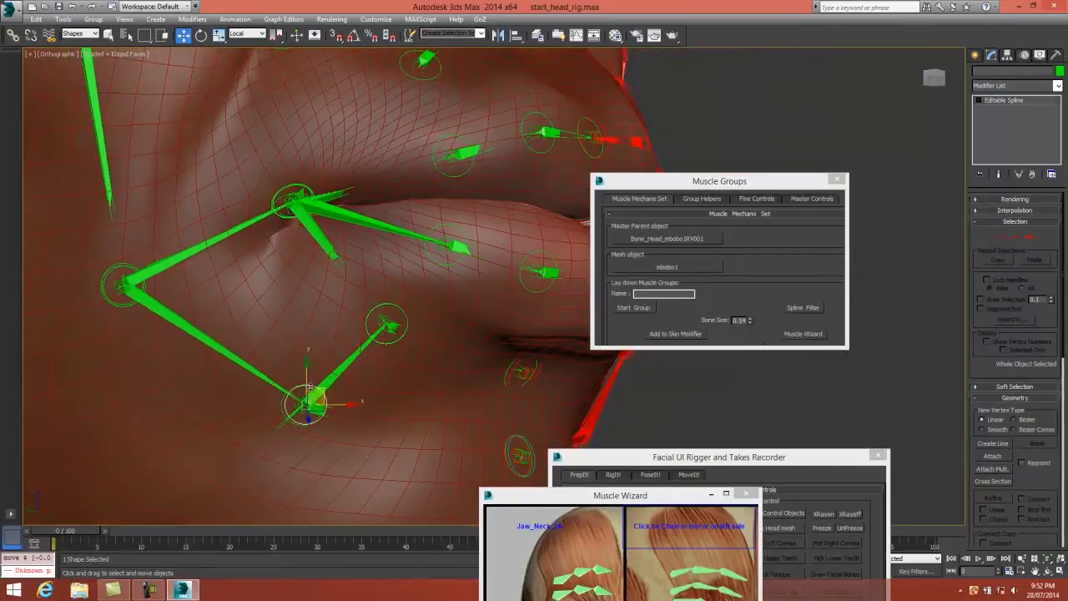
Select the three overlapping helpers at the right Jowel joint and move them together down onto the jawline
{"action": "scroll", "coordinate": [393, 406], "scroll_direction": "down", "scroll_amount": 3}
{"action": "scroll", "coordinate": [392, 407], "scroll_direction": "up", "scroll_amount": 6}
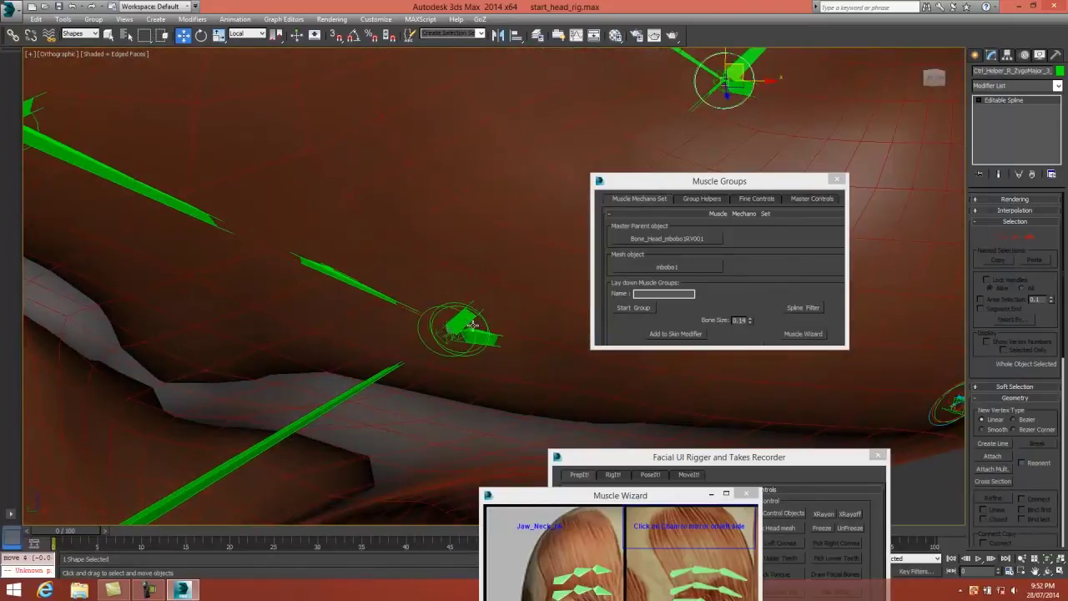
{"action": "left_click", "coordinate": [472, 324]}
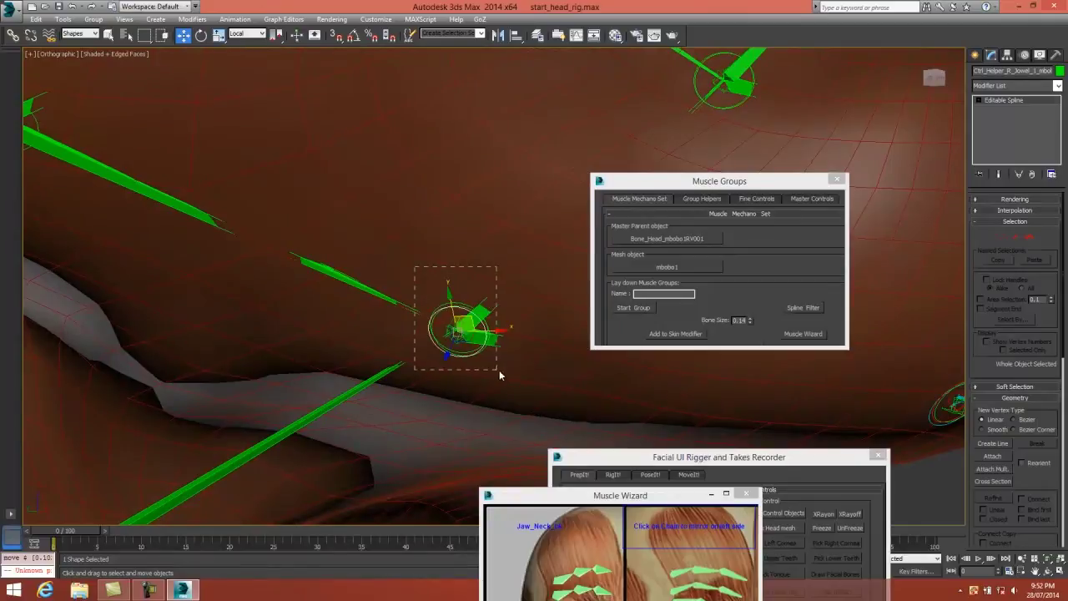
{"action": "left_click_drag", "start_coordinate": [500, 371], "coordinate": [500, 372]}
{"action": "left_click_drag", "start_coordinate": [471, 318], "coordinate": [451, 332]}
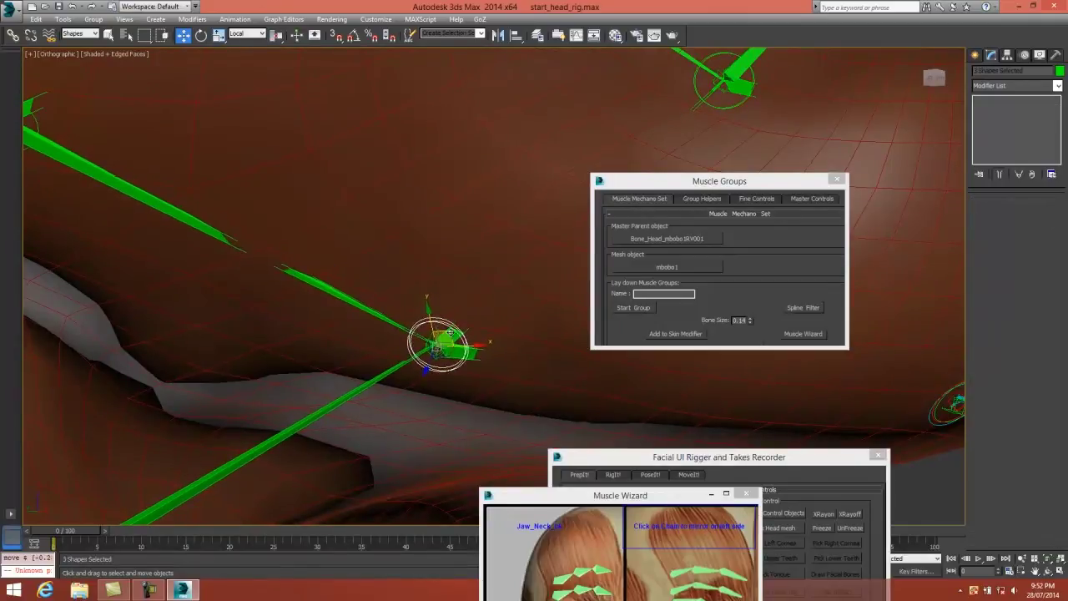
Select the three overlapping helpers at the rear Masseter joint on the right jawline and shift them slightly toward the jaw edge
{"action": "scroll", "coordinate": [451, 332], "scroll_direction": "down", "scroll_amount": 3}
{"action": "left_click", "coordinate": [240, 227]}
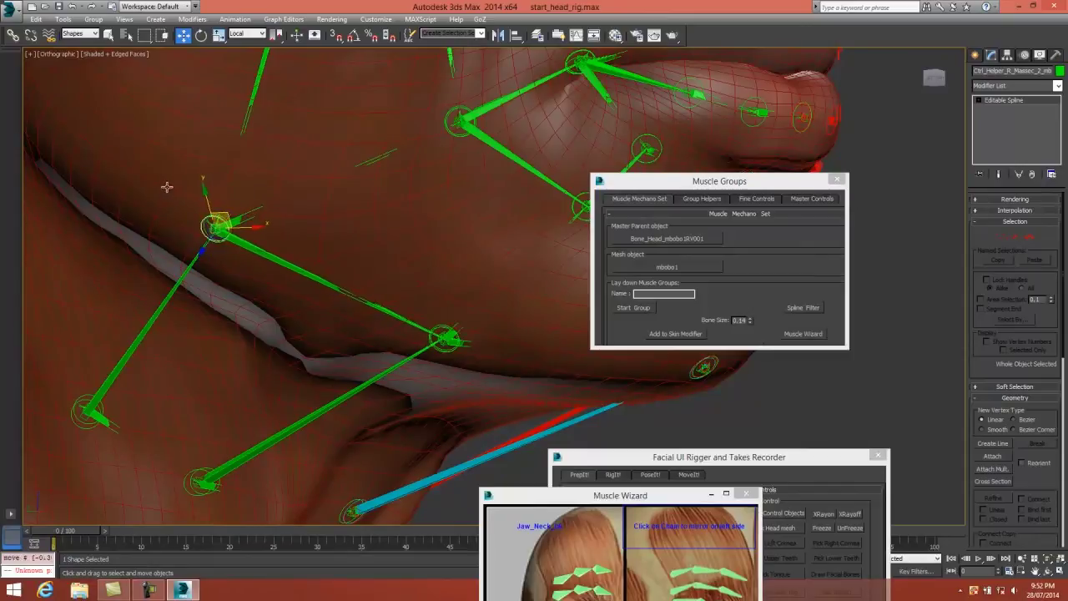
{"action": "left_click_drag", "start_coordinate": [245, 251], "coordinate": [247, 254]}
{"action": "left_click_drag", "start_coordinate": [229, 213], "coordinate": [223, 222]}
Align the NeckUpr 2 helper's pivot to its overlapping neighbour in X, Y and Z, and line up the next neck joint's helper
{"action": "scroll", "coordinate": [255, 229], "scroll_direction": "down", "scroll_amount": 4}
{"action": "scroll", "coordinate": [147, 272], "scroll_direction": "up", "scroll_amount": 6}
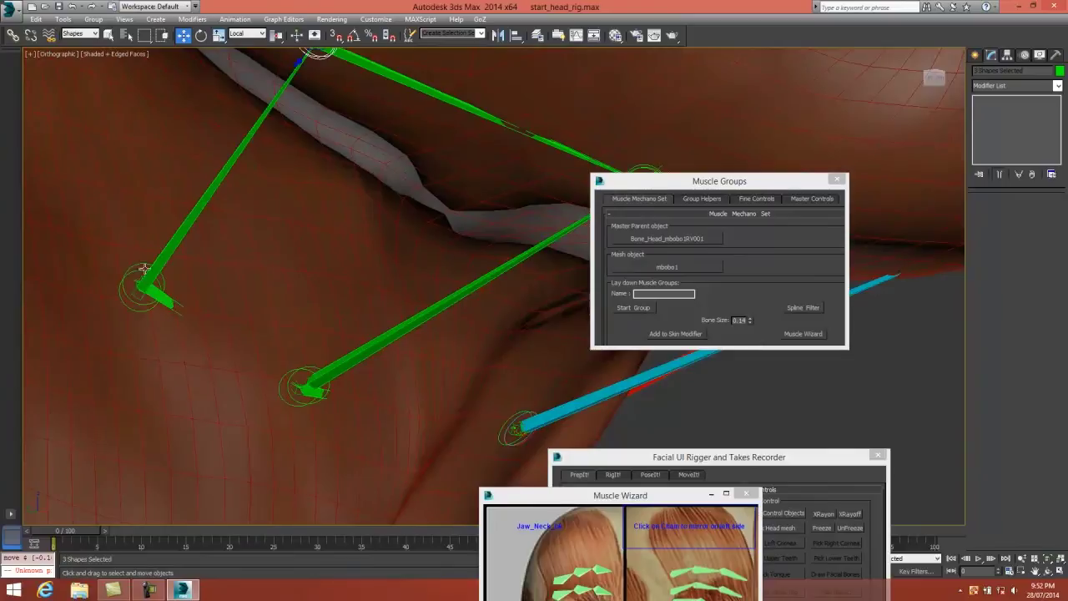
{"action": "left_click", "coordinate": [144, 265]}
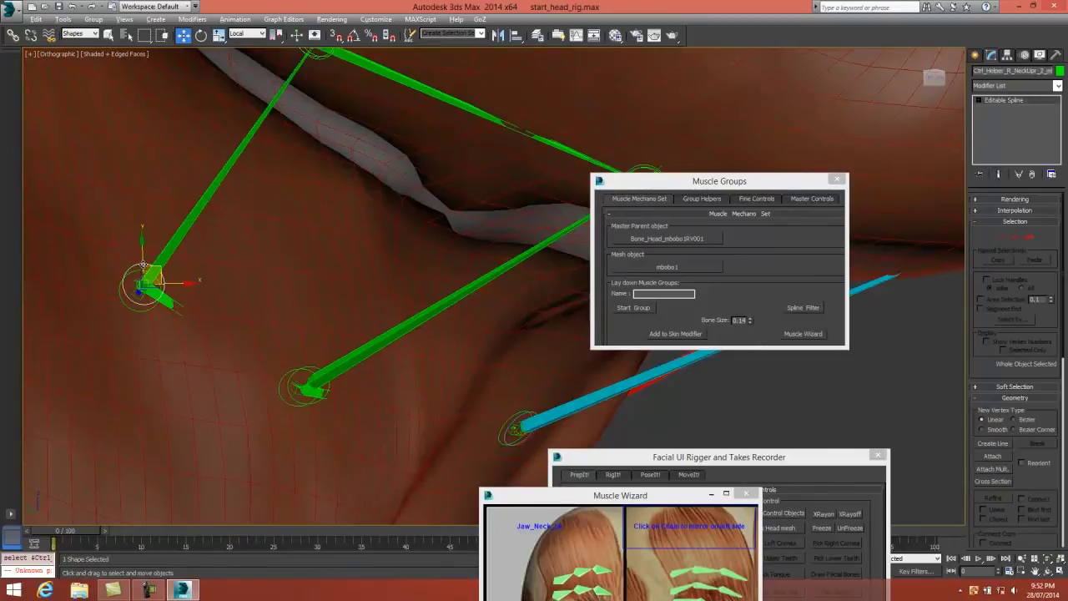
{"action": "key", "text": "alt+a"}
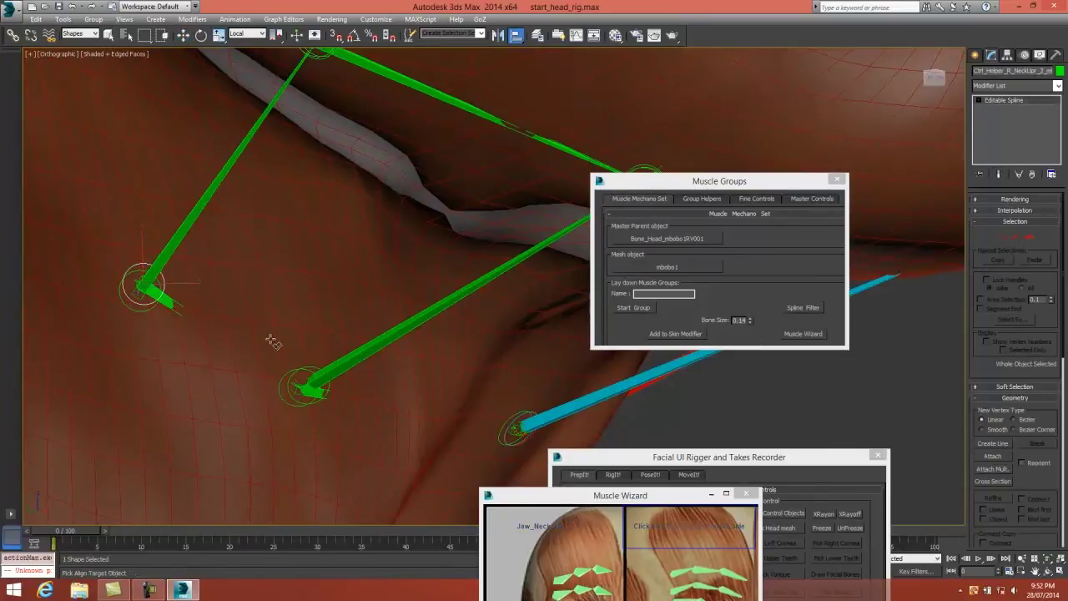
{"action": "left_click", "coordinate": [472, 349]}
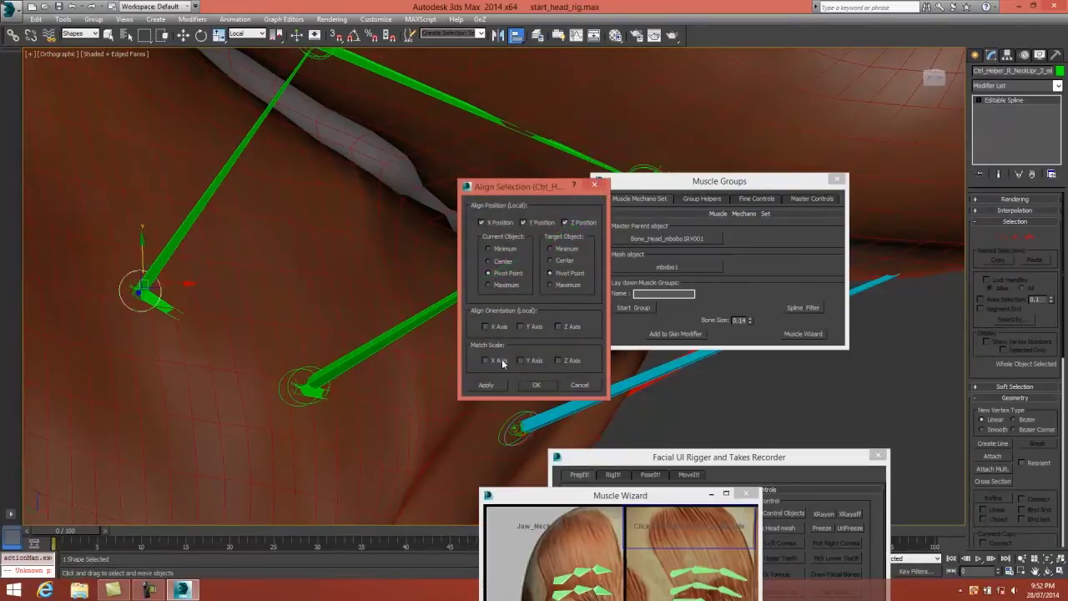
{"action": "left_click", "coordinate": [314, 369]}
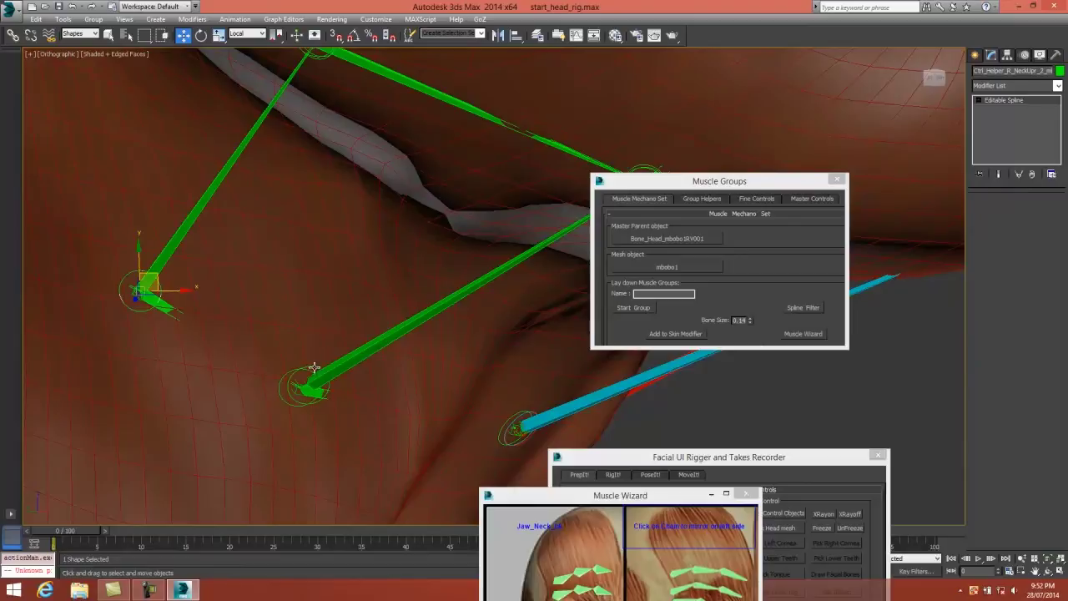
{"action": "scroll", "coordinate": [487, 393], "scroll_direction": "down", "scroll_amount": 5}
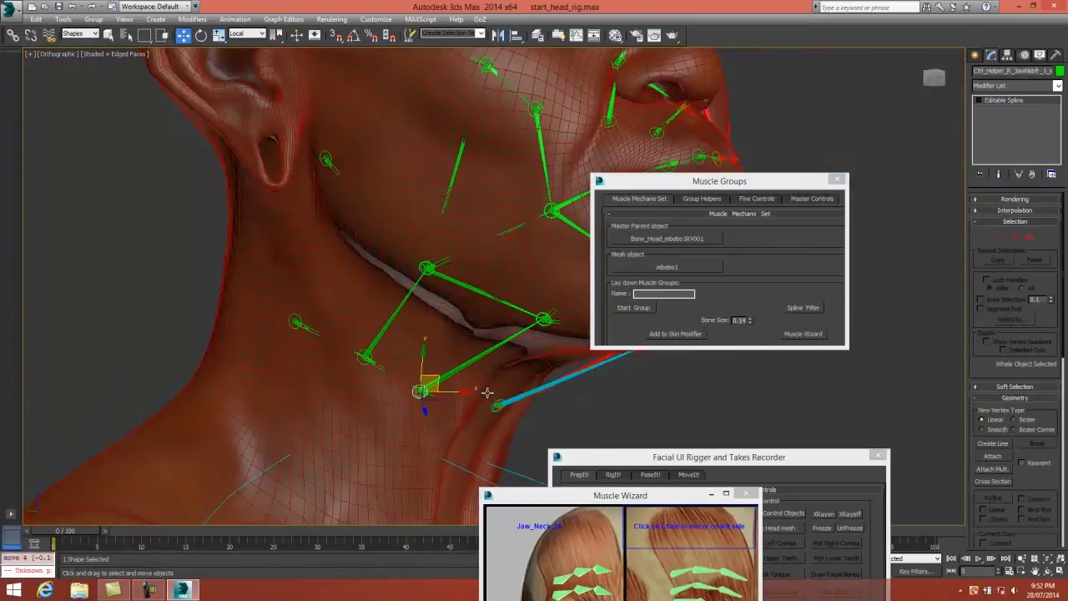
Adjust the throat's NeckUpr 4 helper on the centre line in front view, and paste the green side's controls to the red side
{"action": "key", "text": "f"}
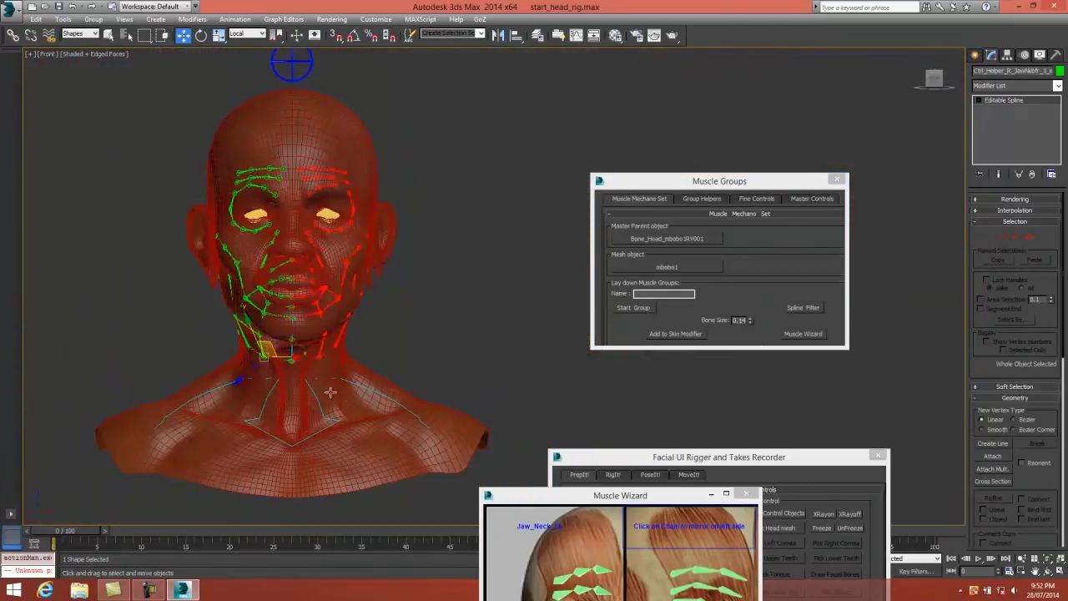
{"action": "scroll", "coordinate": [329, 372], "scroll_direction": "up", "scroll_amount": 5}
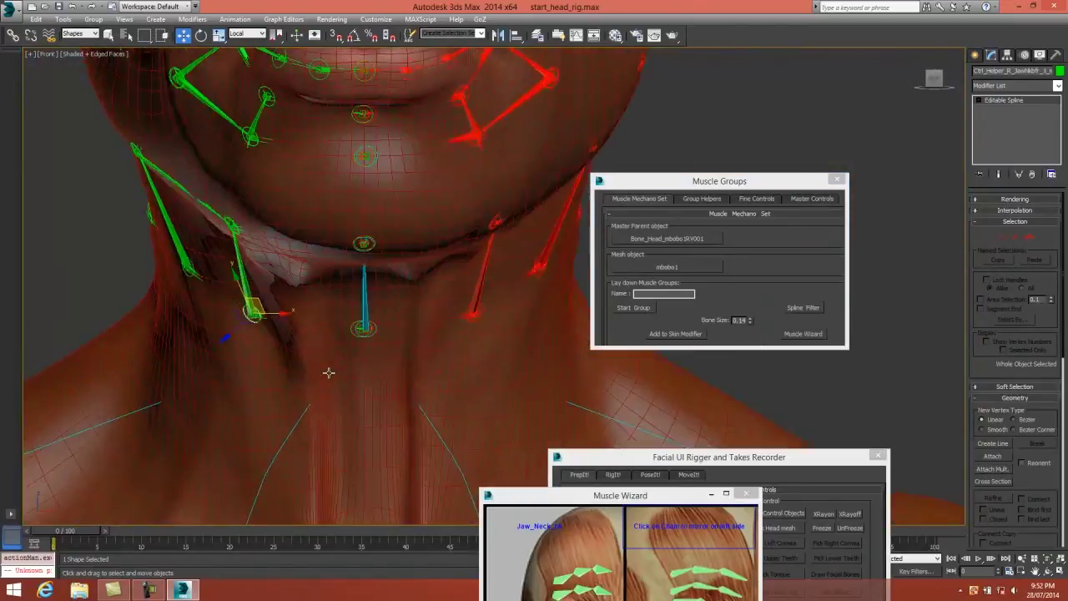
{"action": "left_click", "coordinate": [359, 325]}
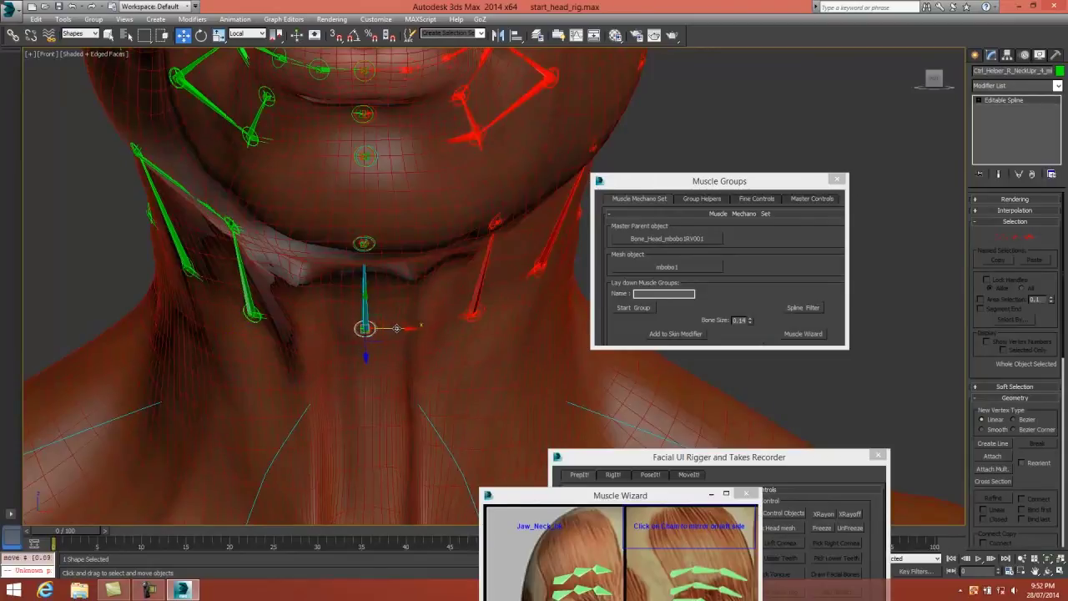
{"action": "left_click_drag", "start_coordinate": [639, 465], "coordinate": [654, 232]}
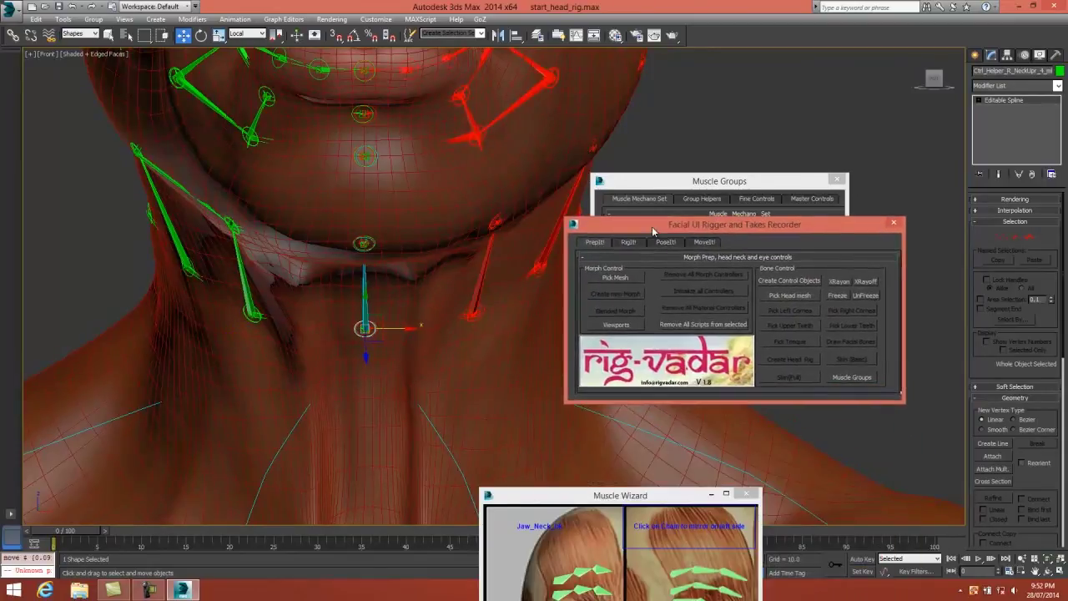
{"action": "left_click", "coordinate": [657, 373]}
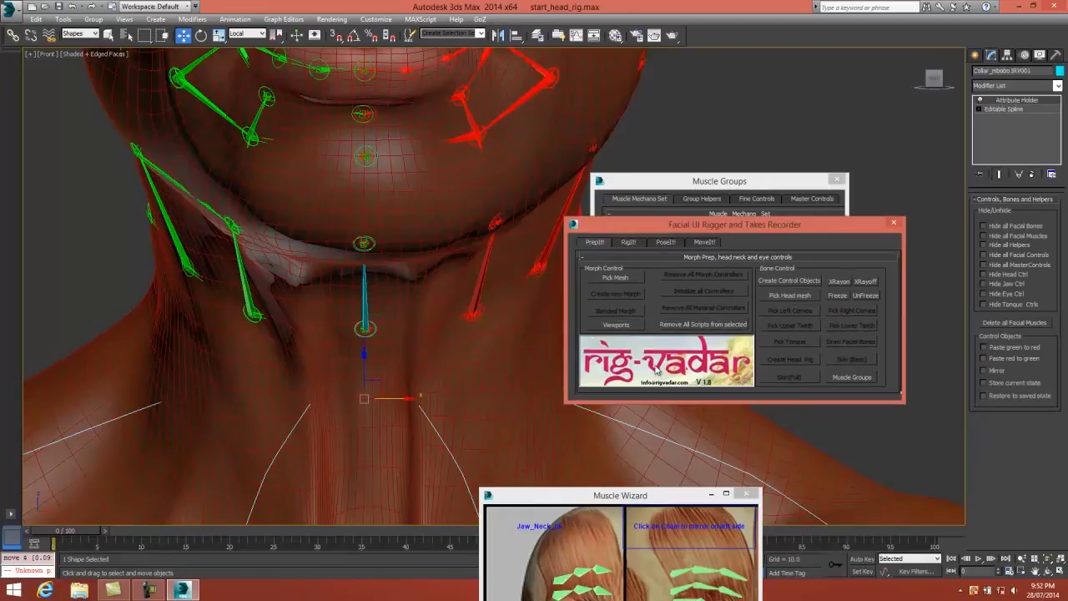
{"action": "left_click", "coordinate": [985, 348]}
Shift the upper lip's middle Orbiclupur 4 control helper onto the face's centre line
{"action": "middle_click_drag", "start_coordinate": [418, 234], "coordinate": [349, 395]}
{"action": "scroll", "coordinate": [317, 316], "scroll_direction": "up", "scroll_amount": 3}
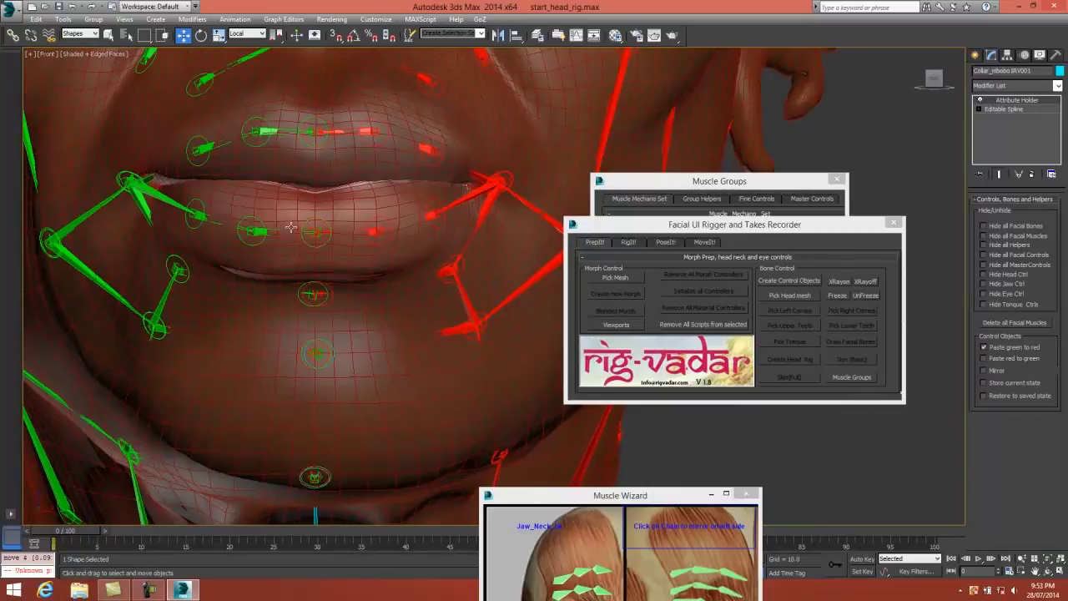
{"action": "middle_click_drag", "start_coordinate": [291, 227], "coordinate": [293, 343]}
{"action": "left_click", "coordinate": [317, 239]}
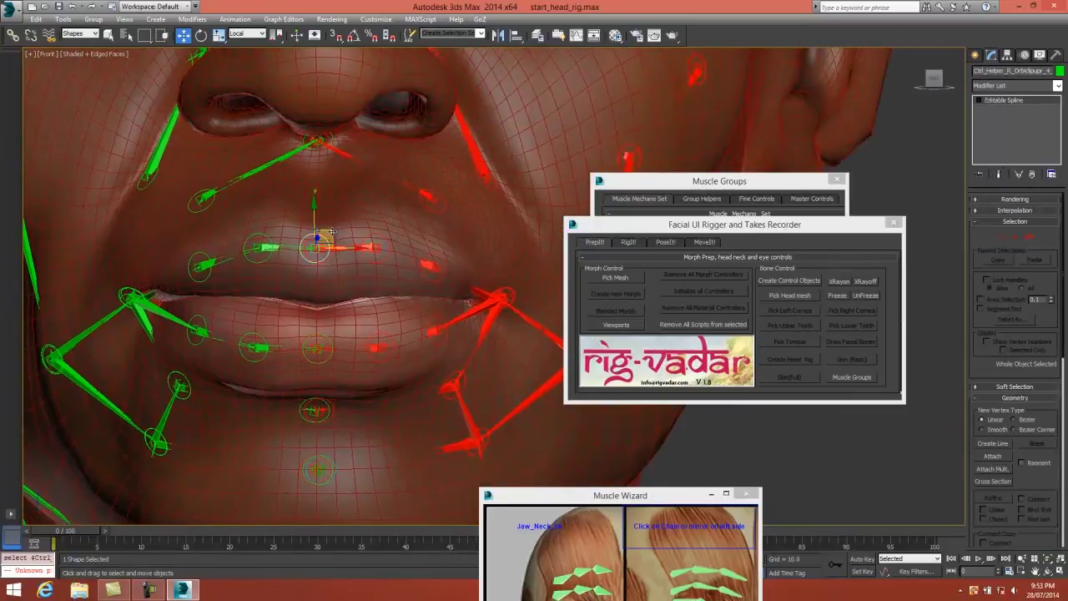
{"action": "left_click_drag", "start_coordinate": [332, 232], "coordinate": [335, 234]}
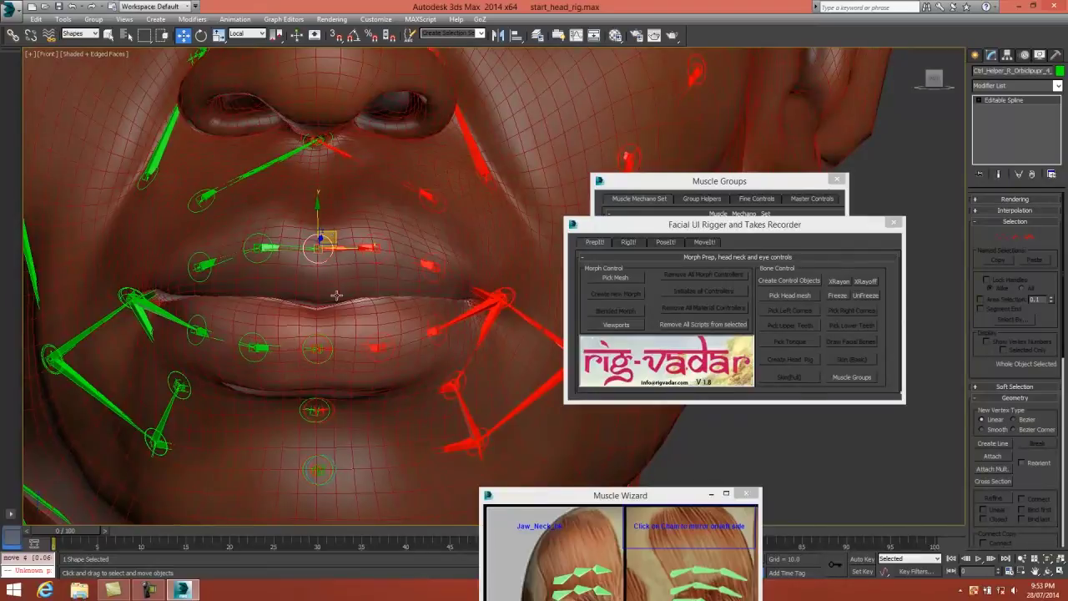
Shift the Depres 3 control helper beneath the lower lip onto the face's centre line and paste the green side's controls to the red side
{"action": "left_click", "coordinate": [314, 406]}
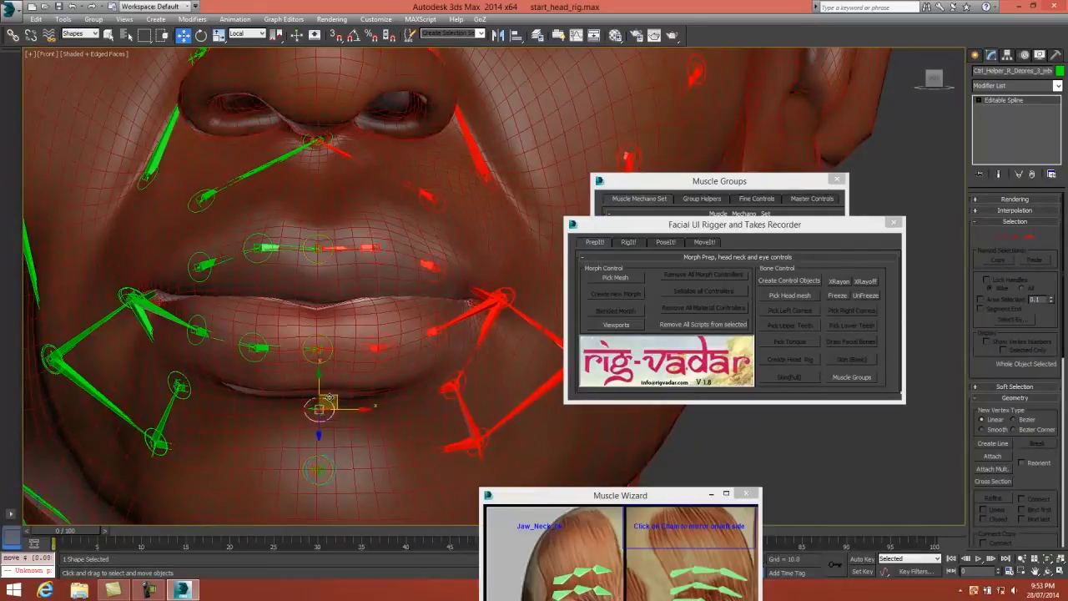
{"action": "left_click", "coordinate": [725, 381]}
{"action": "left_click", "coordinate": [985, 348]}
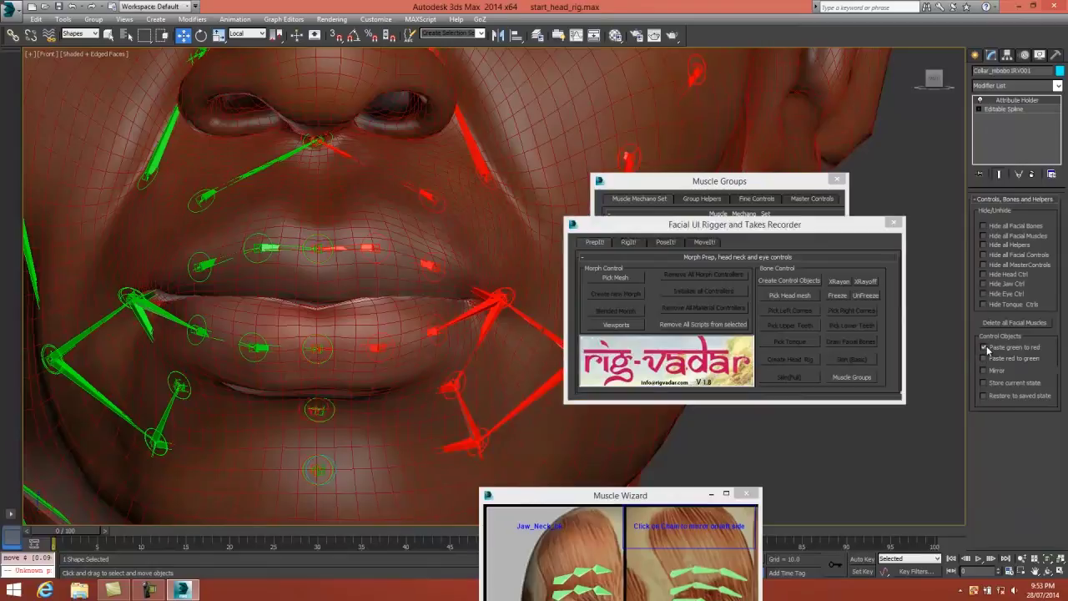
{"action": "left_click", "coordinate": [333, 409]}
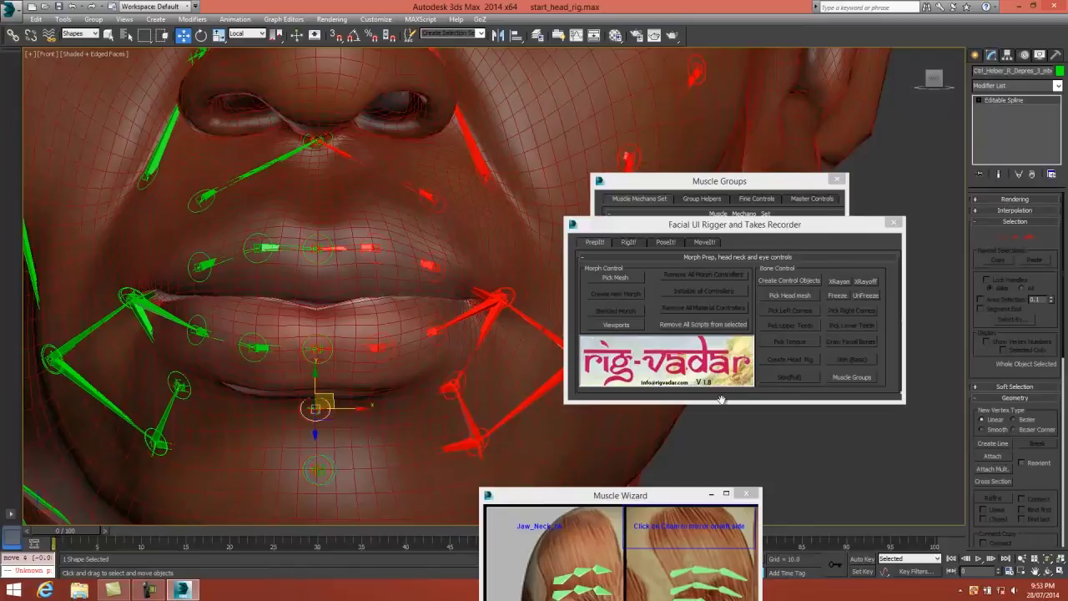
{"action": "left_click", "coordinate": [716, 367]}
{"action": "left_click", "coordinate": [985, 348]}
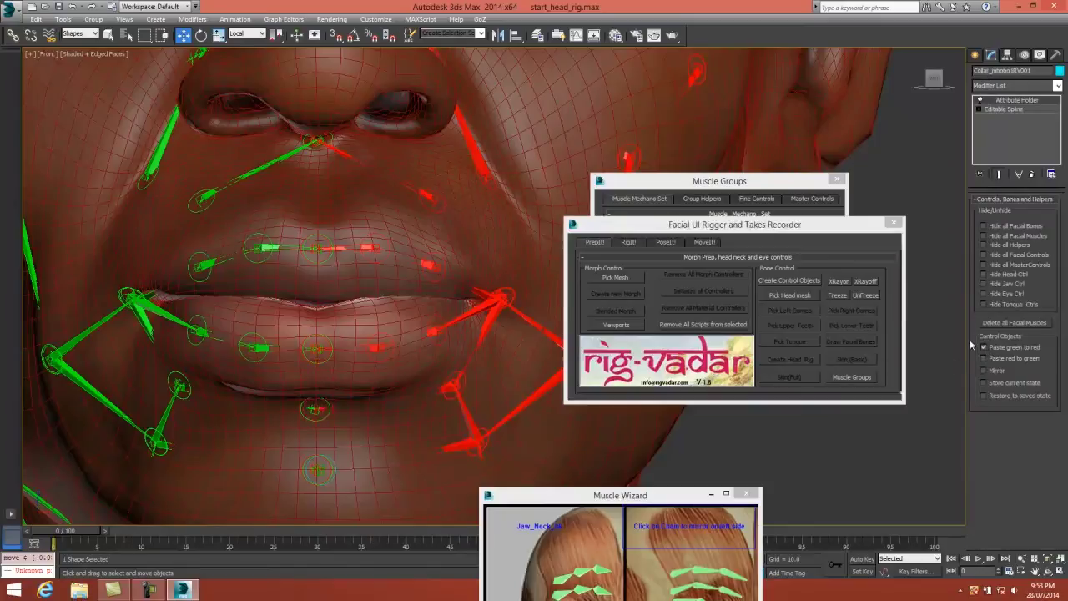
Pick the Nose chain in the Muscle Wizard and draw it down the face's centre line from the forehead to the nose tip
{"action": "scroll", "coordinate": [278, 253], "scroll_direction": "down", "scroll_amount": 5}
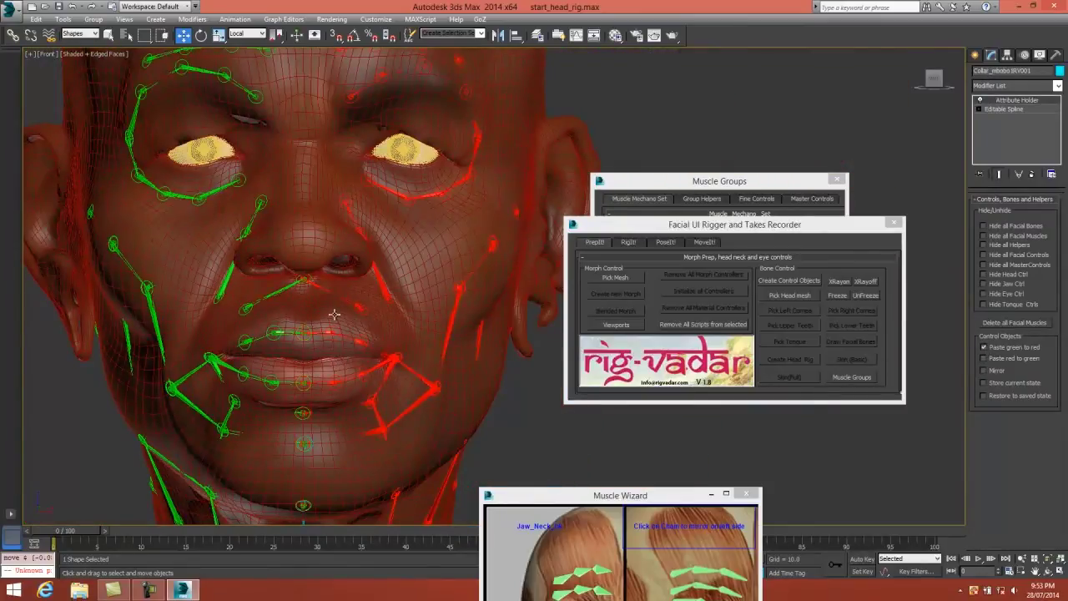
{"action": "scroll", "coordinate": [314, 337], "scroll_direction": "down", "scroll_amount": 4}
{"action": "scroll", "coordinate": [315, 299], "scroll_direction": "up", "scroll_amount": 3}
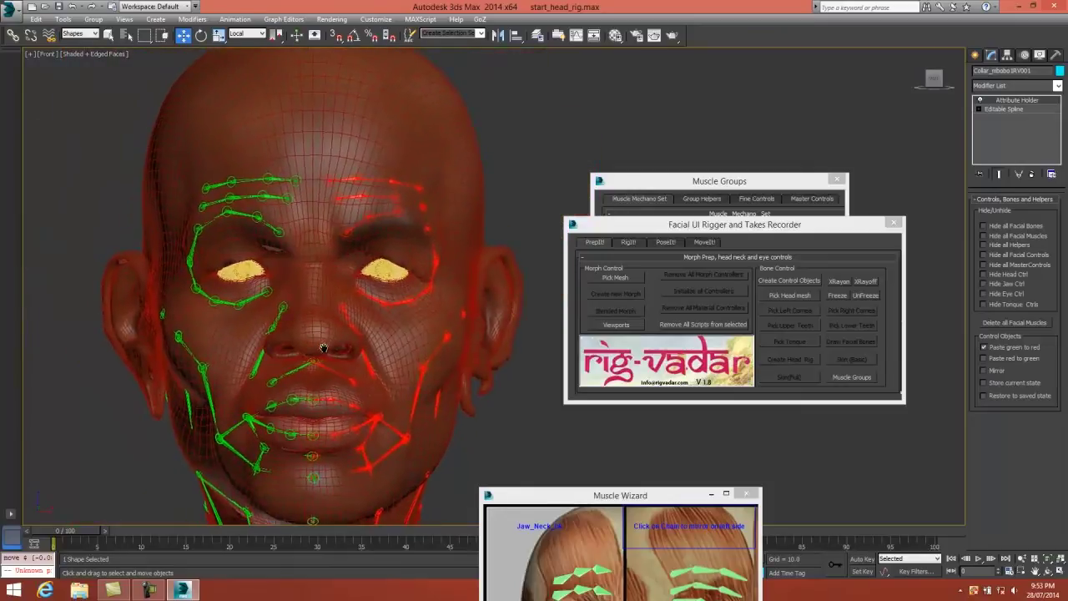
{"action": "left_click_drag", "start_coordinate": [530, 504], "coordinate": [588, 261]}
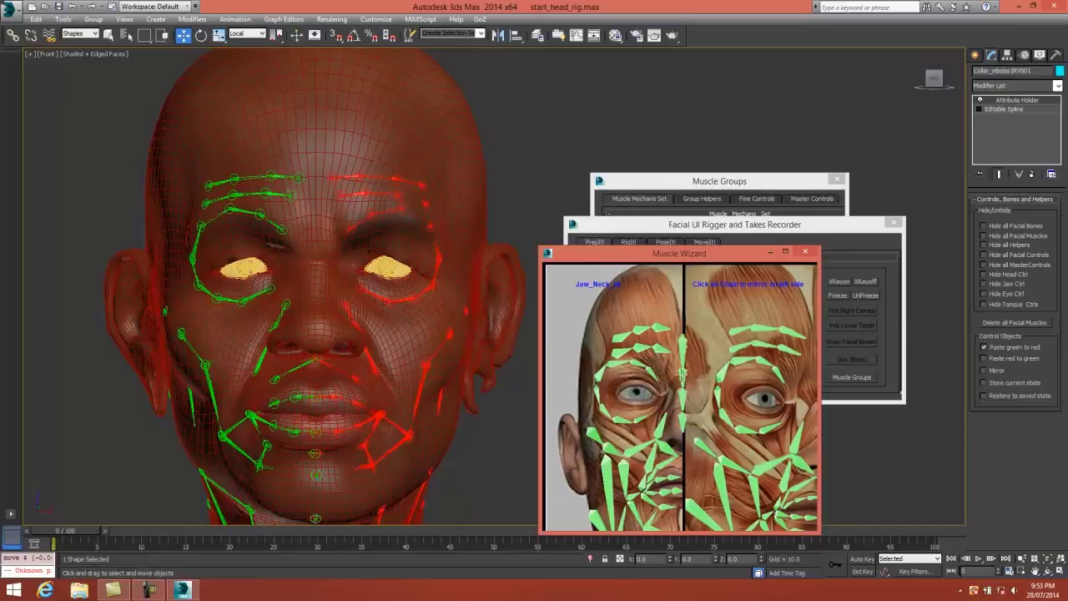
{"action": "left_click", "coordinate": [683, 373]}
{"action": "left_click", "coordinate": [316, 186]}
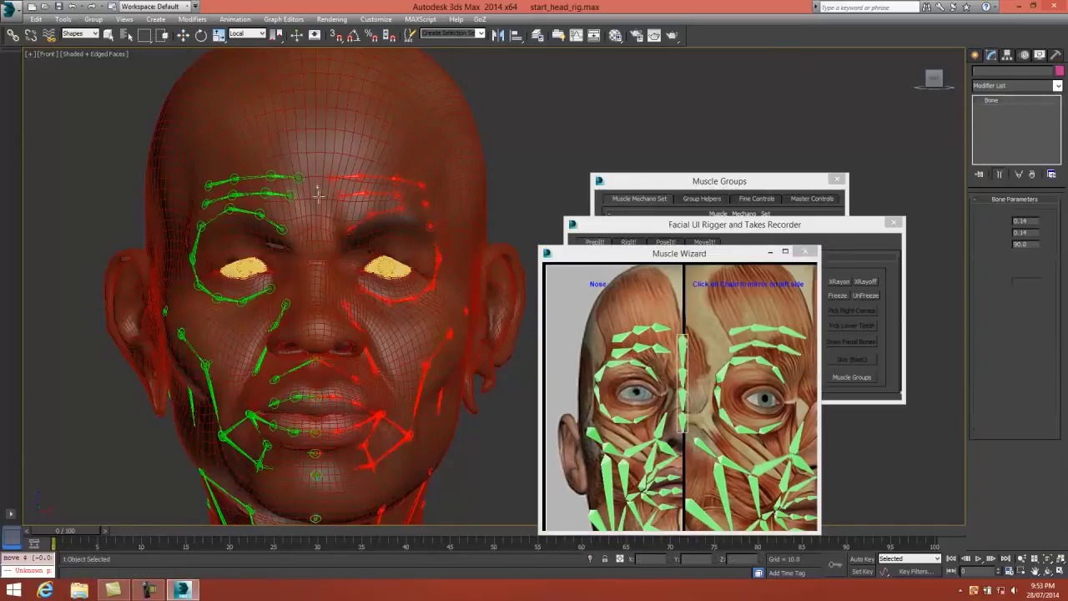
{"action": "left_click", "coordinate": [317, 263]}
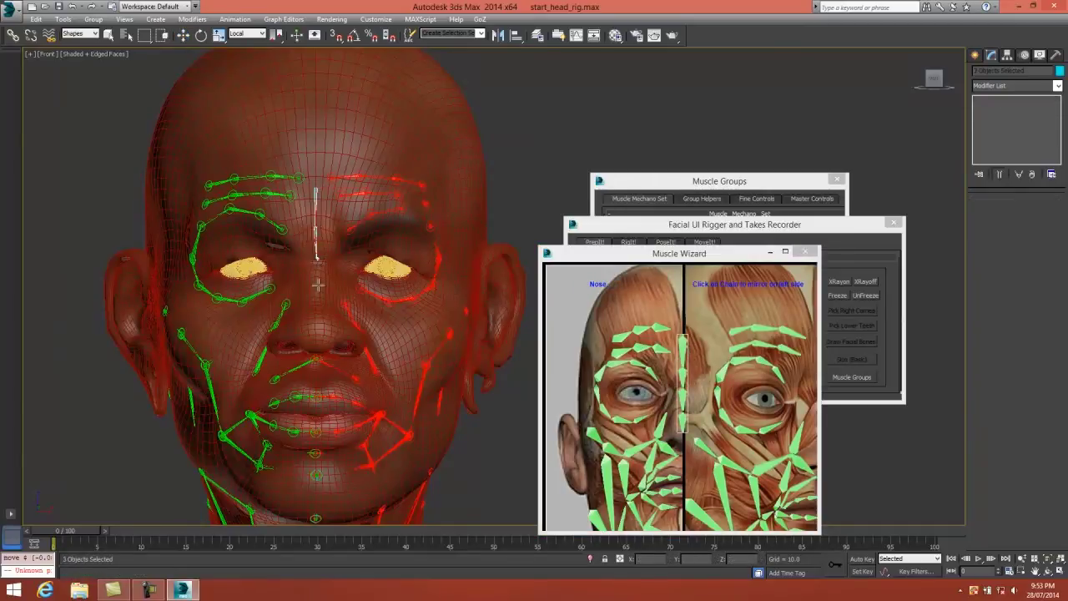
{"action": "left_click", "coordinate": [316, 297]}
{"action": "left_click", "coordinate": [316, 314]}
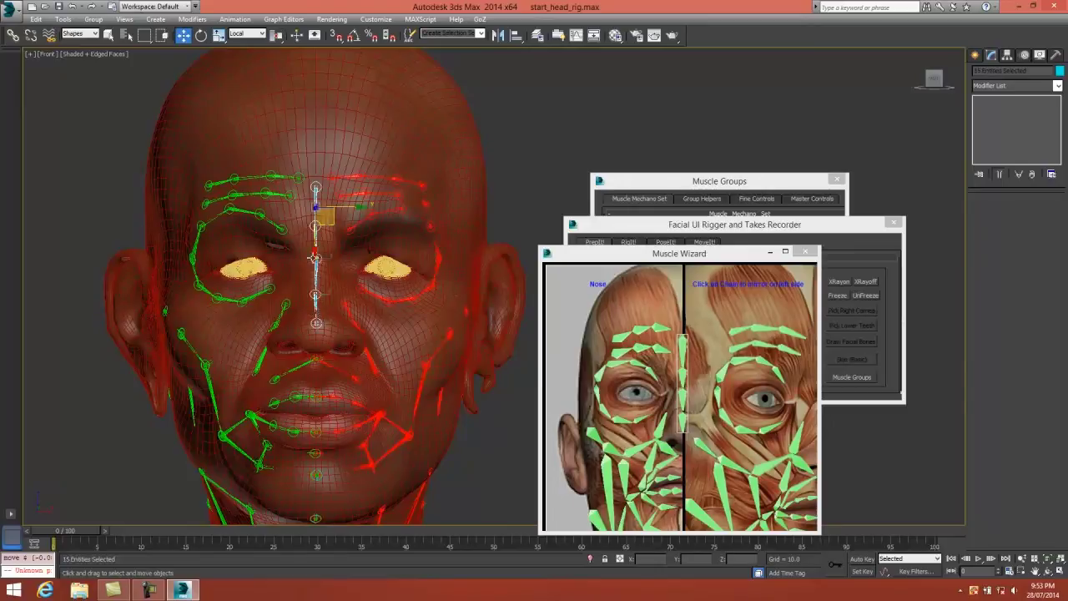
Nudge the Nose 4 control helper on the nose bridge onto the face's centre line
{"action": "left_click", "coordinate": [318, 261]}
{"action": "scroll", "coordinate": [320, 266], "scroll_direction": "up", "scroll_amount": 2}
{"action": "scroll", "coordinate": [320, 266], "scroll_direction": "up", "scroll_amount": 2}
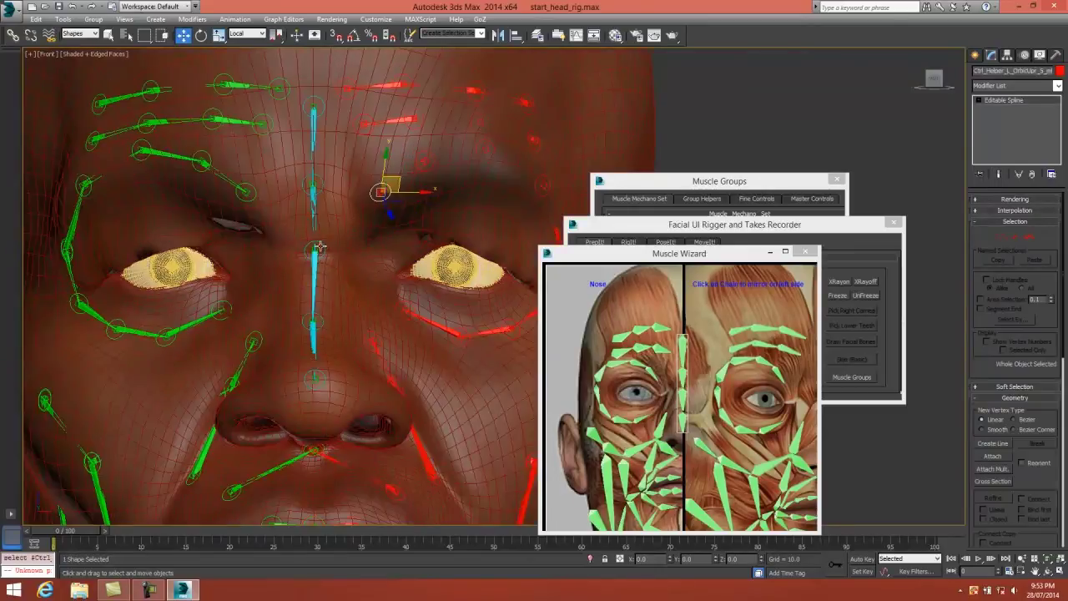
{"action": "left_click", "coordinate": [318, 321]}
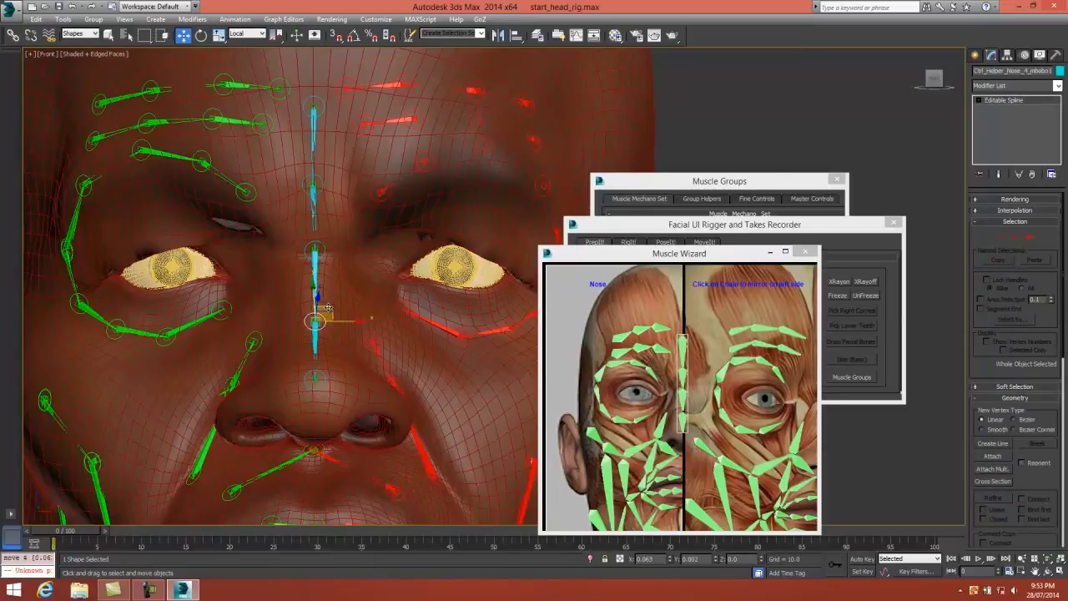
{"action": "left_click_drag", "start_coordinate": [328, 308], "coordinate": [326, 308]}
{"action": "scroll", "coordinate": [321, 183], "scroll_direction": "down", "scroll_amount": 6}
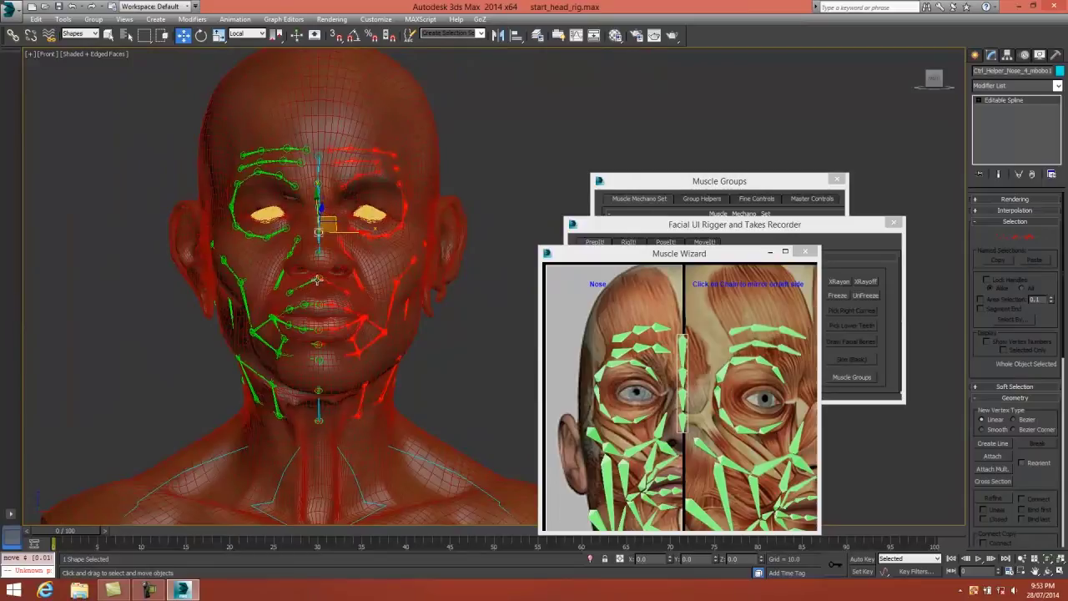
Reposition the green cheek joints' overlapping helpers below the eye and paste the green side's controls to the red side
{"action": "left_click", "coordinate": [325, 327]}
{"action": "middle_click_drag", "start_coordinate": [324, 327], "coordinate": [393, 330], "text": "alt"}
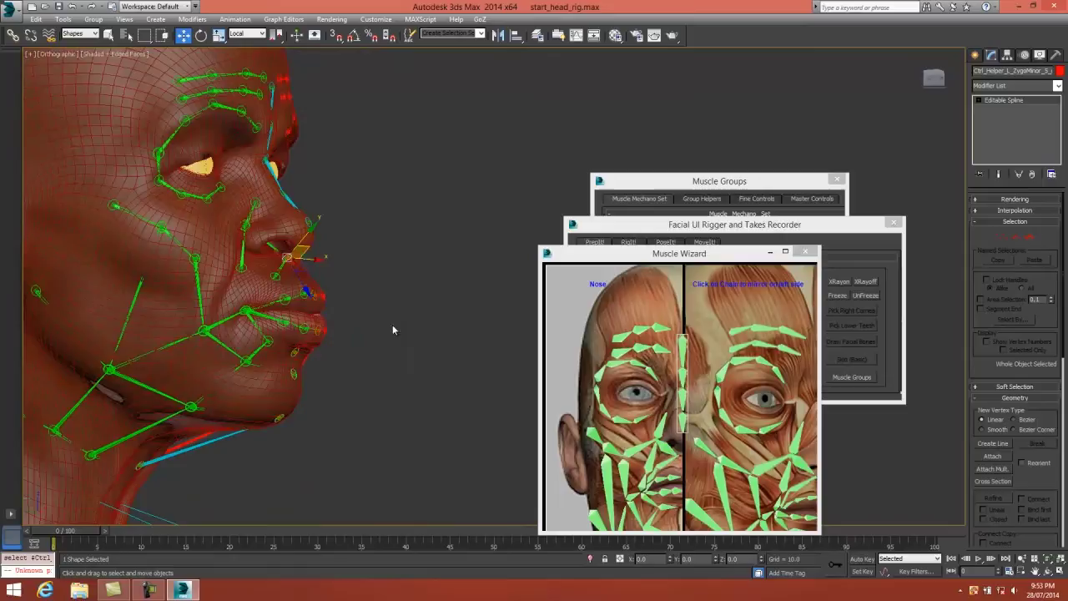
{"action": "left_click", "coordinate": [163, 223]}
{"action": "left_click_drag", "start_coordinate": [178, 211], "coordinate": [213, 240]}
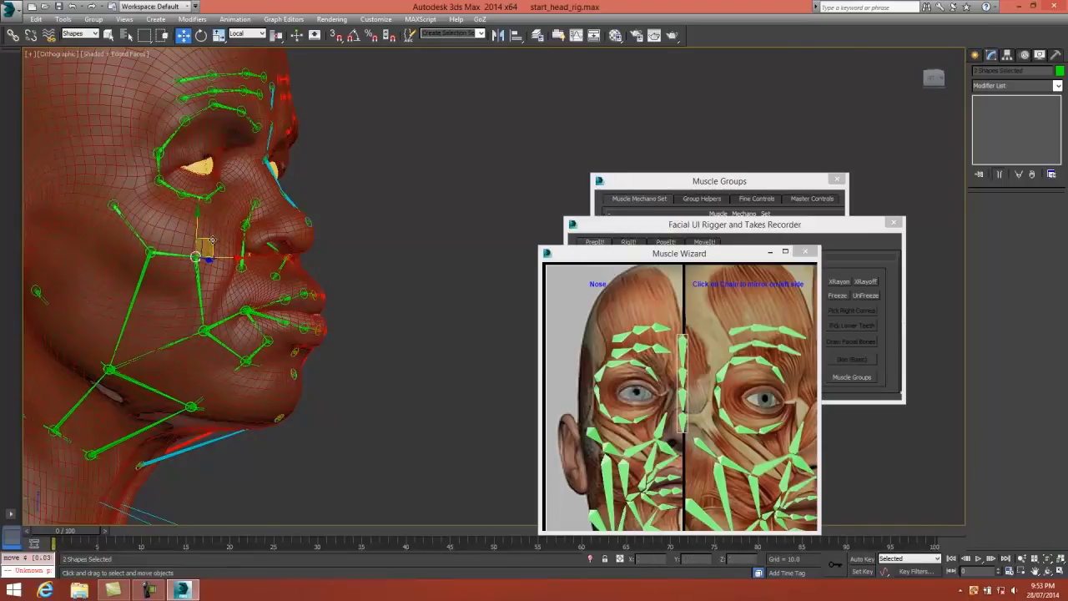
{"action": "left_click_drag", "start_coordinate": [705, 225], "coordinate": [617, 110]}
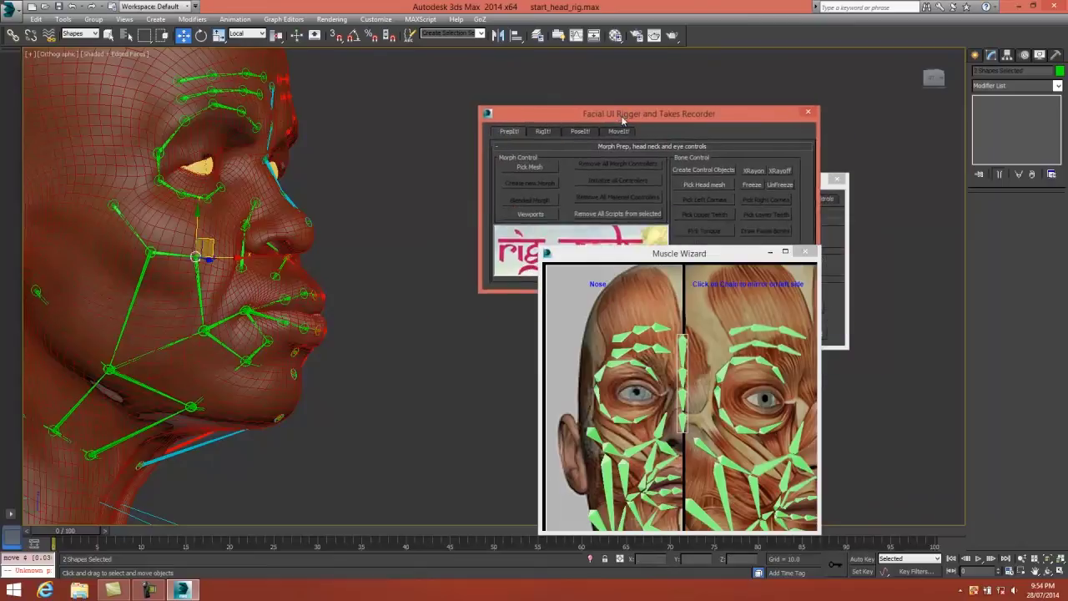
{"action": "left_click", "coordinate": [581, 238]}
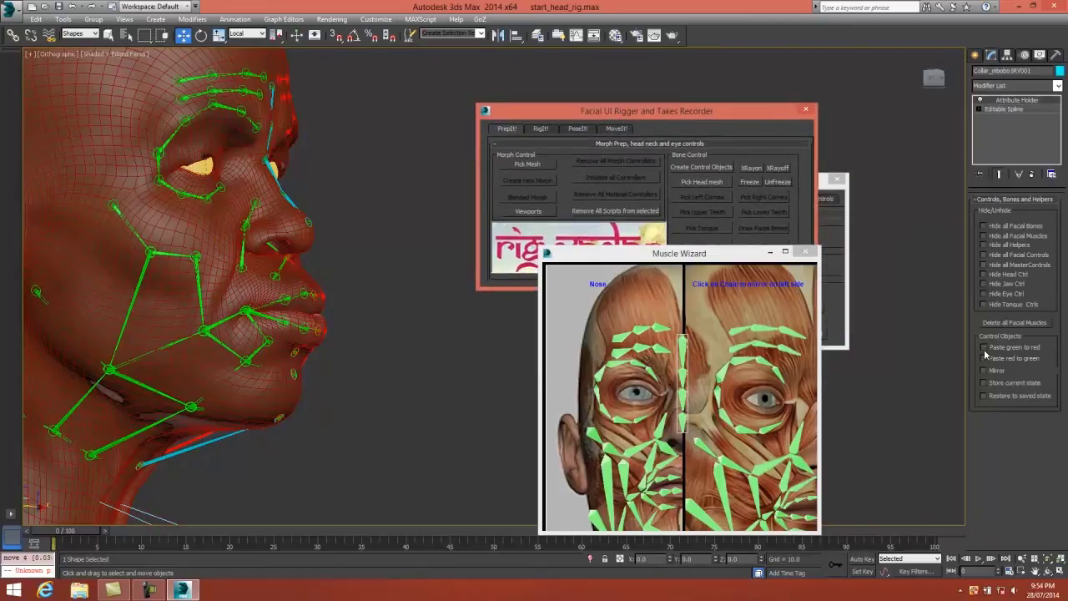
{"action": "left_click", "coordinate": [985, 349]}
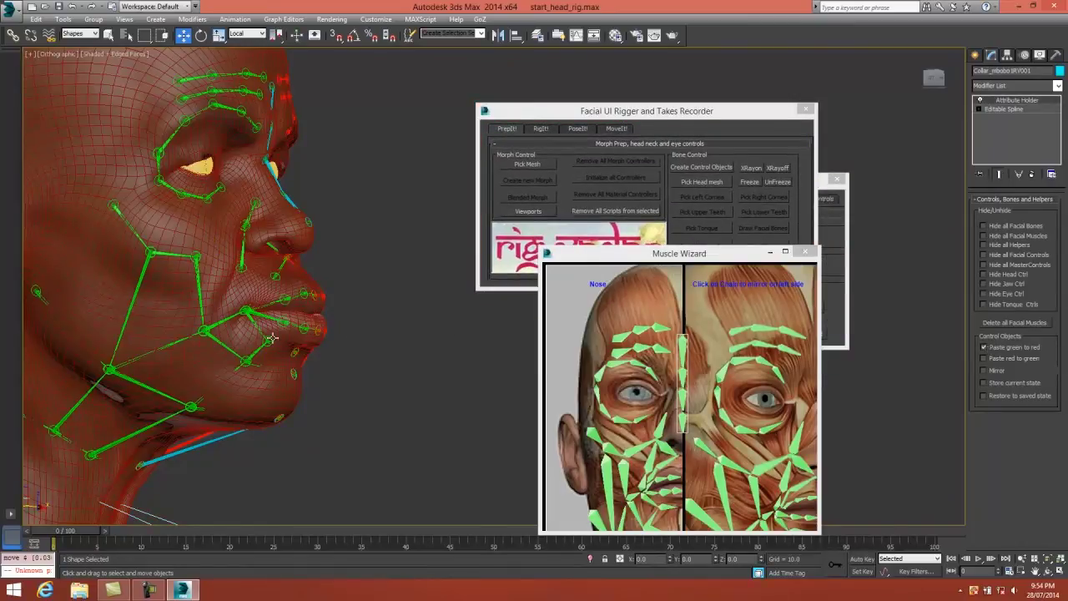
Examine the green mouth and jowl control helpers from the side and the front of the head
{"action": "scroll", "coordinate": [273, 338], "scroll_direction": "up", "scroll_amount": 5}
{"action": "scroll", "coordinate": [277, 340], "scroll_direction": "down", "scroll_amount": 3}
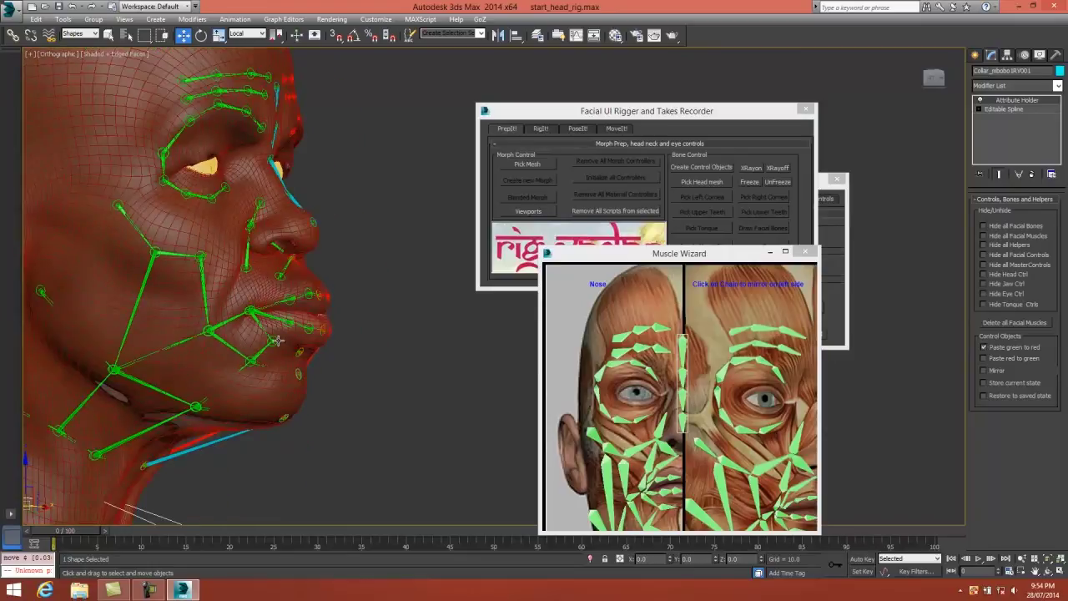
{"action": "left_click", "coordinate": [269, 338]}
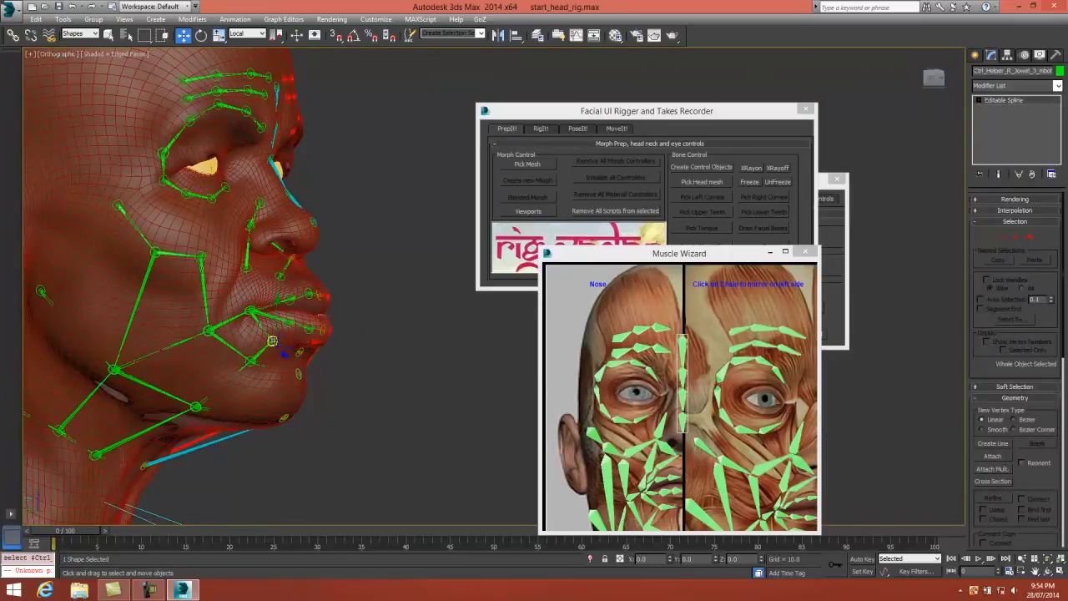
{"action": "middle_click_drag", "start_coordinate": [269, 338], "coordinate": [204, 344], "text": "alt"}
{"action": "scroll", "coordinate": [205, 344], "scroll_direction": "up", "scroll_amount": 4}
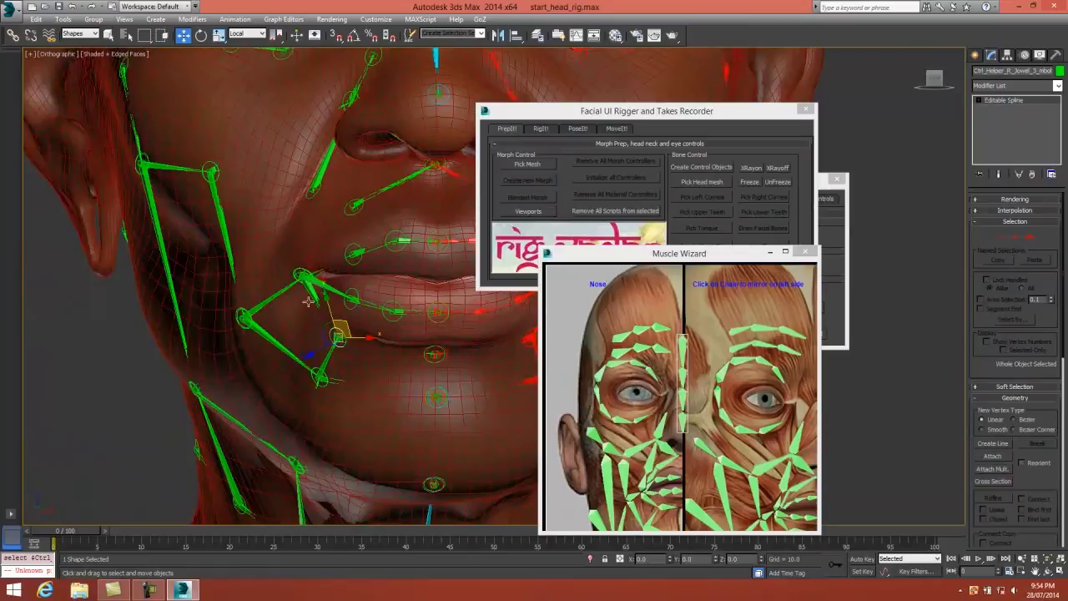
{"action": "scroll", "coordinate": [334, 294], "scroll_direction": "down", "scroll_amount": 7}
{"action": "middle_click_drag", "start_coordinate": [387, 304], "coordinate": [323, 369]}
{"action": "scroll", "coordinate": [323, 369], "scroll_direction": "up", "scroll_amount": 2}
Enlarge the Muscle Wizard to reach the jaw and neck chains, and generate the fine and master controls for the facial muscles
{"action": "left_click_drag", "start_coordinate": [593, 260], "coordinate": [540, 167]}
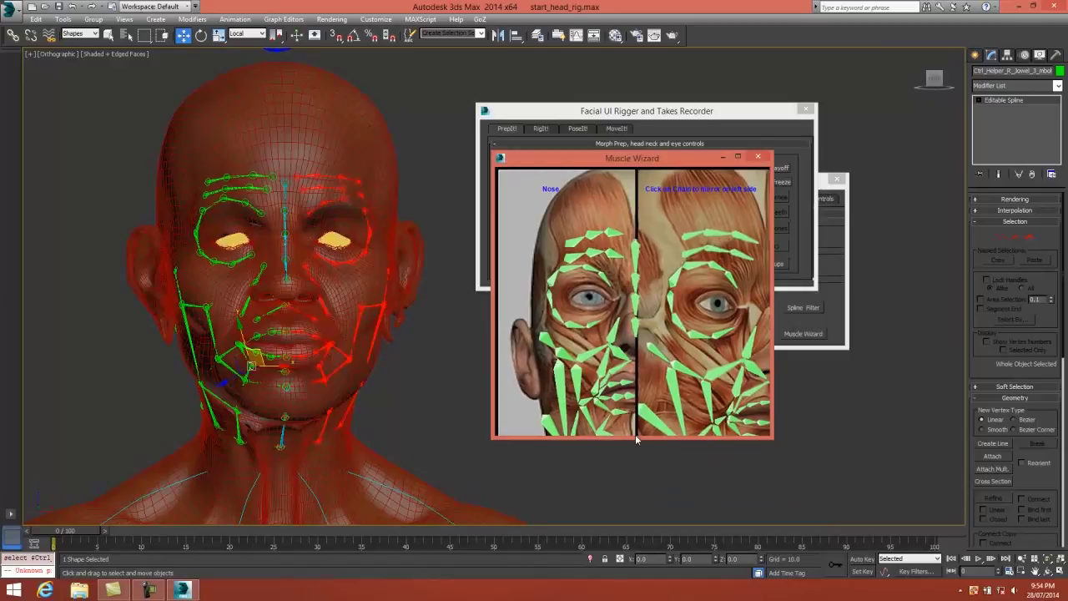
{"action": "left_click_drag", "start_coordinate": [636, 436], "coordinate": [606, 494]}
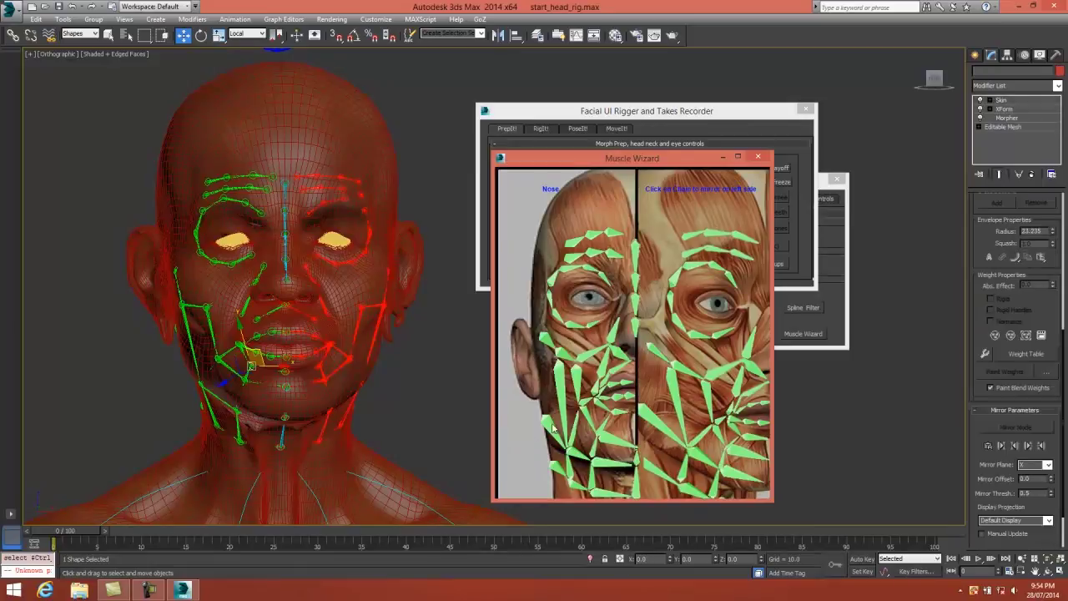
{"action": "left_click", "coordinate": [512, 449]}
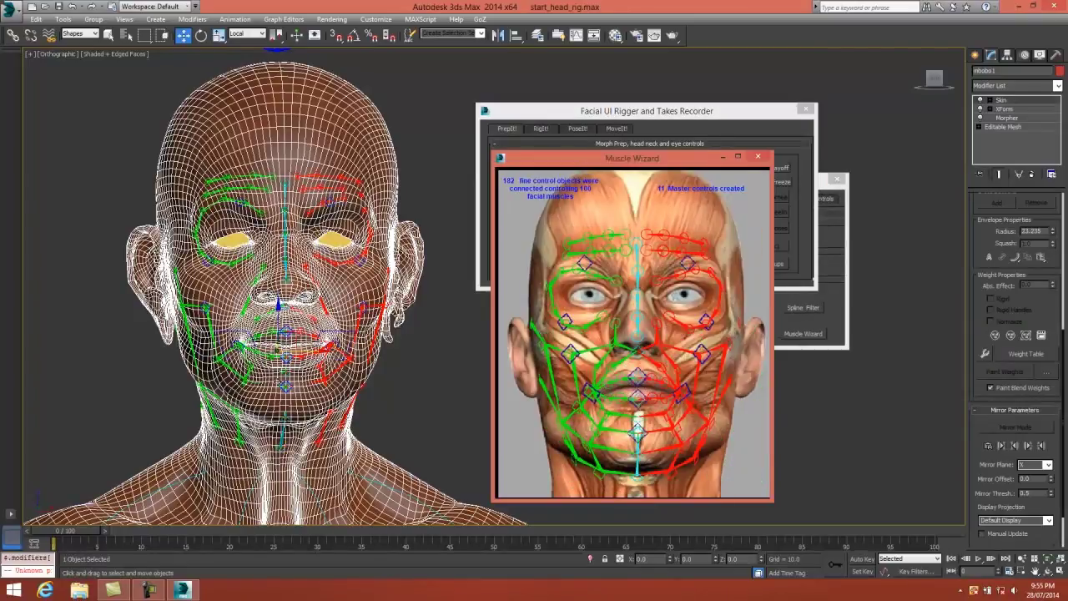
Test the chin's master control by moving it vertically and returning it to its starting position
{"action": "left_click", "coordinate": [285, 385]}
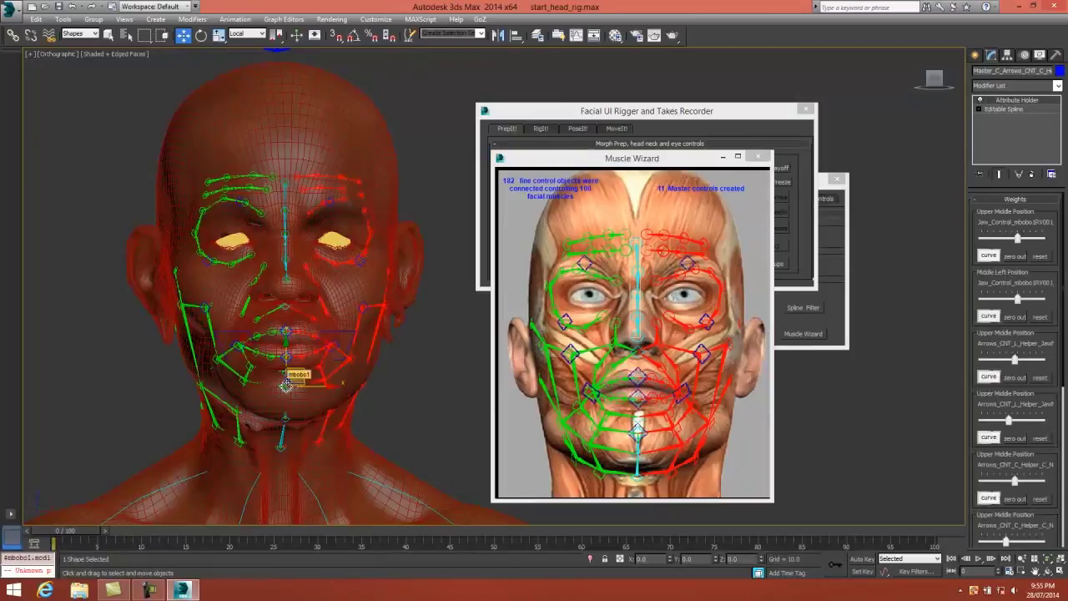
{"action": "scroll", "coordinate": [286, 387], "scroll_direction": "up", "scroll_amount": 3}
{"action": "left_click_drag", "start_coordinate": [284, 346], "coordinate": [285, 391]}
{"action": "left_click_drag", "start_coordinate": [284, 431], "coordinate": [285, 388]}
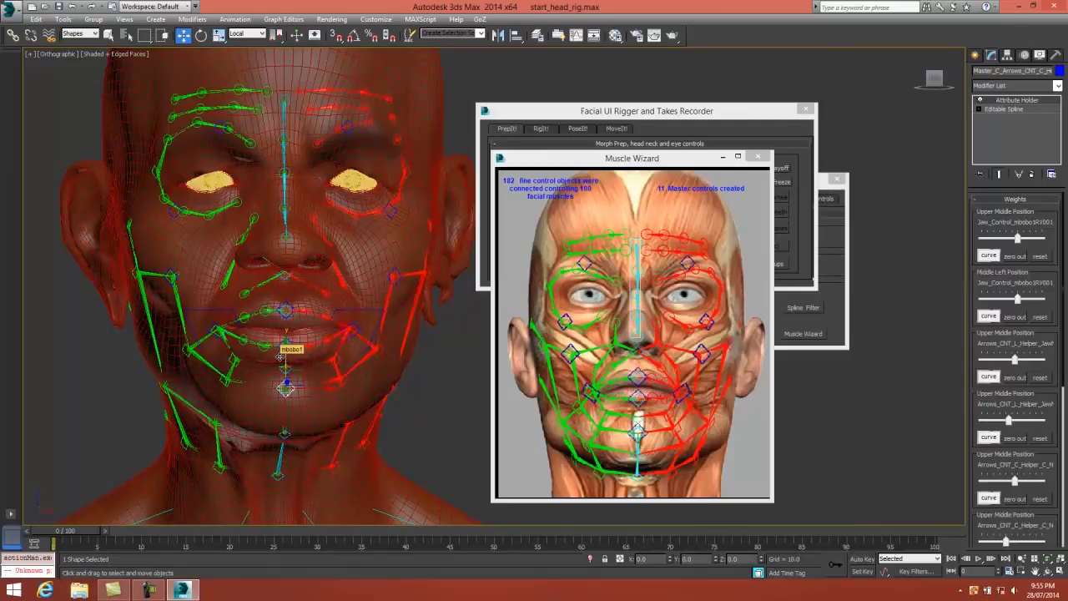
Rotate the rectangular face control at the red-side mouth corner to follow the face's surface
{"action": "left_click", "coordinate": [358, 308]}
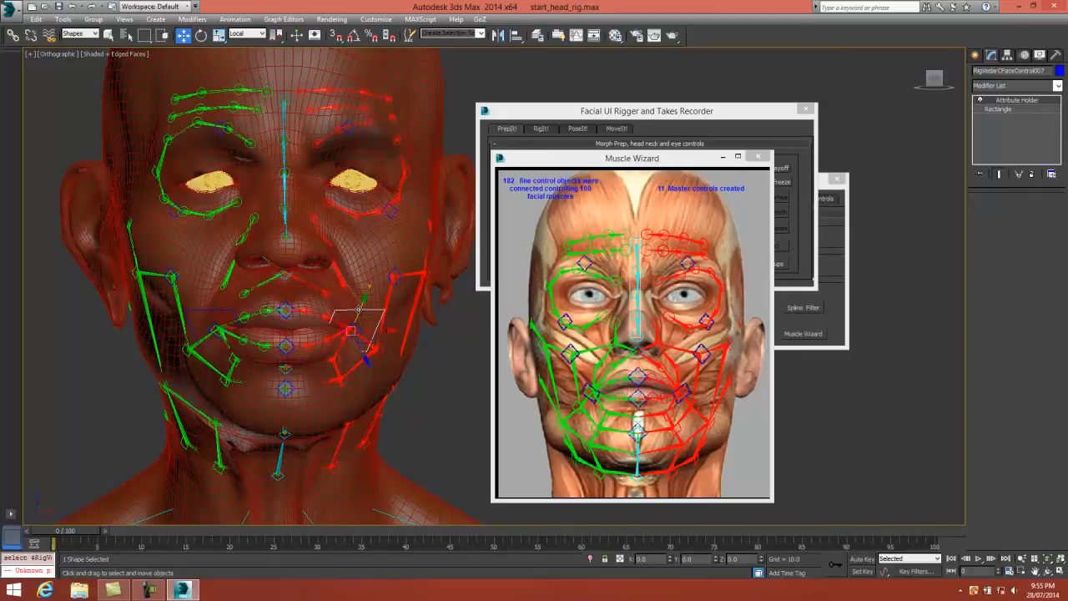
{"action": "key", "text": "e"}
{"action": "left_click_drag", "start_coordinate": [367, 335], "coordinate": [365, 312]}
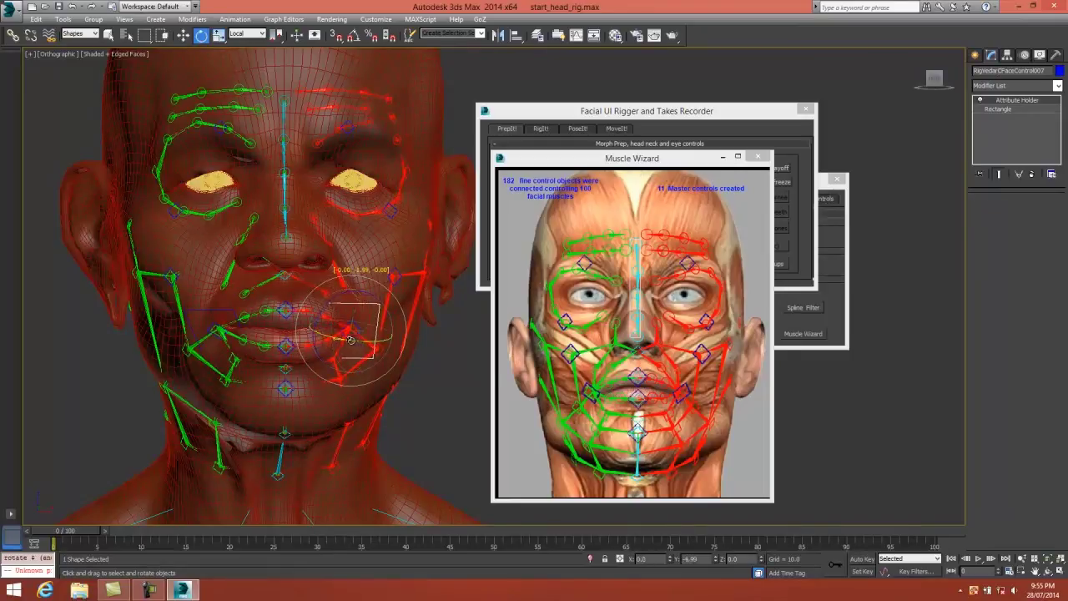
{"action": "middle_click_drag", "start_coordinate": [360, 345], "coordinate": [366, 321], "text": "alt"}
{"action": "left_click_drag", "start_coordinate": [354, 318], "coordinate": [330, 297]}
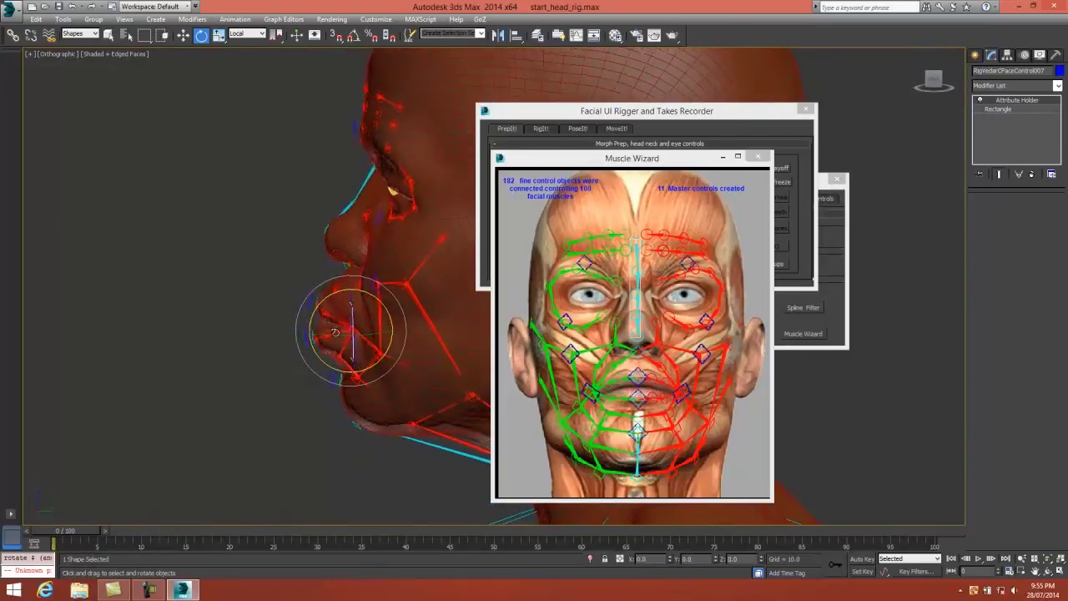
Move the red-side mouth corner's rectangular face control about -0.316 along its local Z axis
{"action": "middle_click_drag", "start_coordinate": [392, 334], "coordinate": [352, 339], "text": "alt"}
{"action": "right_click", "coordinate": [351, 340]}
{"action": "left_click", "coordinate": [384, 344]}
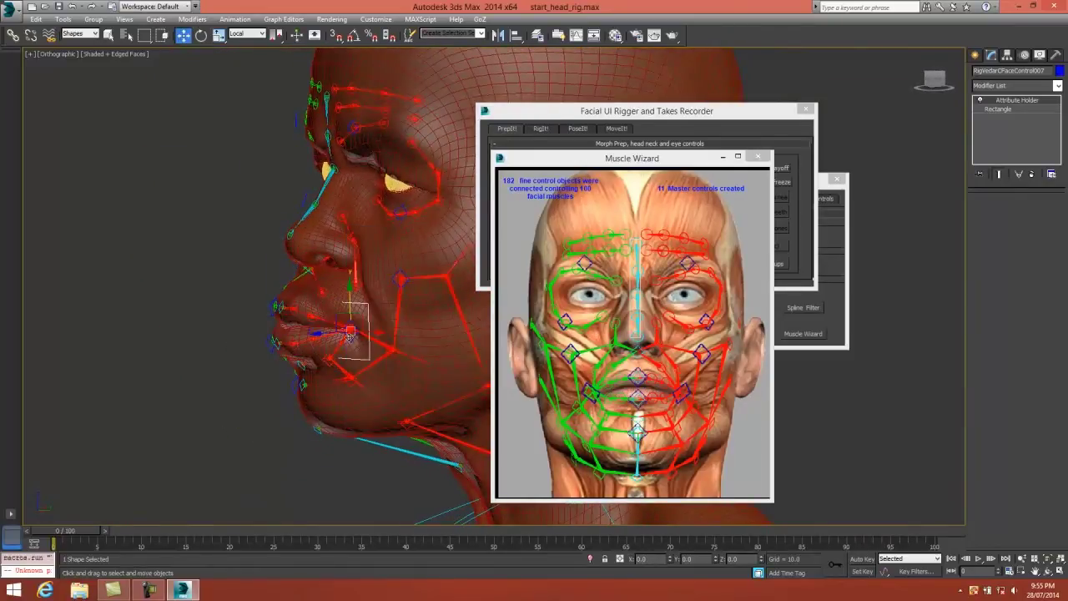
{"action": "left_click", "coordinate": [330, 334]}
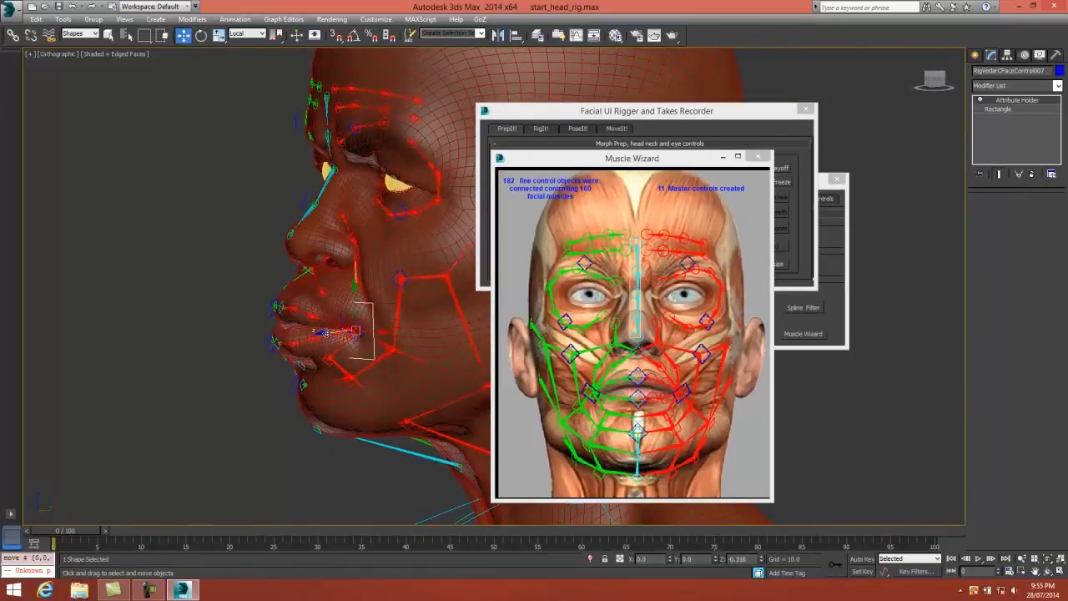
{"action": "middle_click_drag", "start_coordinate": [367, 335], "coordinate": [430, 333], "text": "alt"}
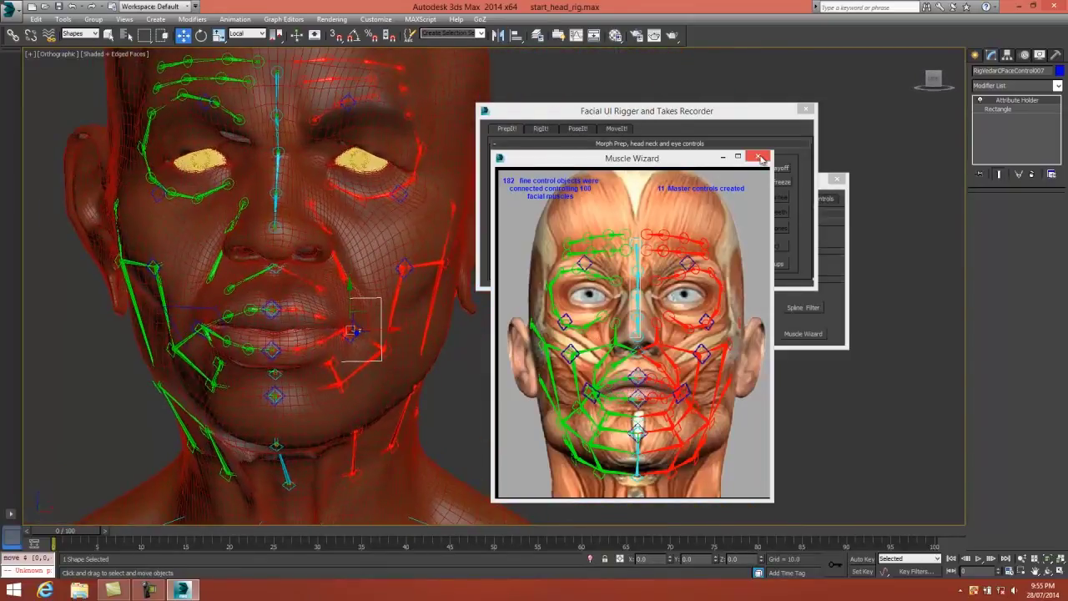
Move the Muscle Wizard aside, paste the red side's controls to the green side through the collar control, and switch to the front view
{"action": "left_click_drag", "start_coordinate": [695, 167], "coordinate": [660, 386]}
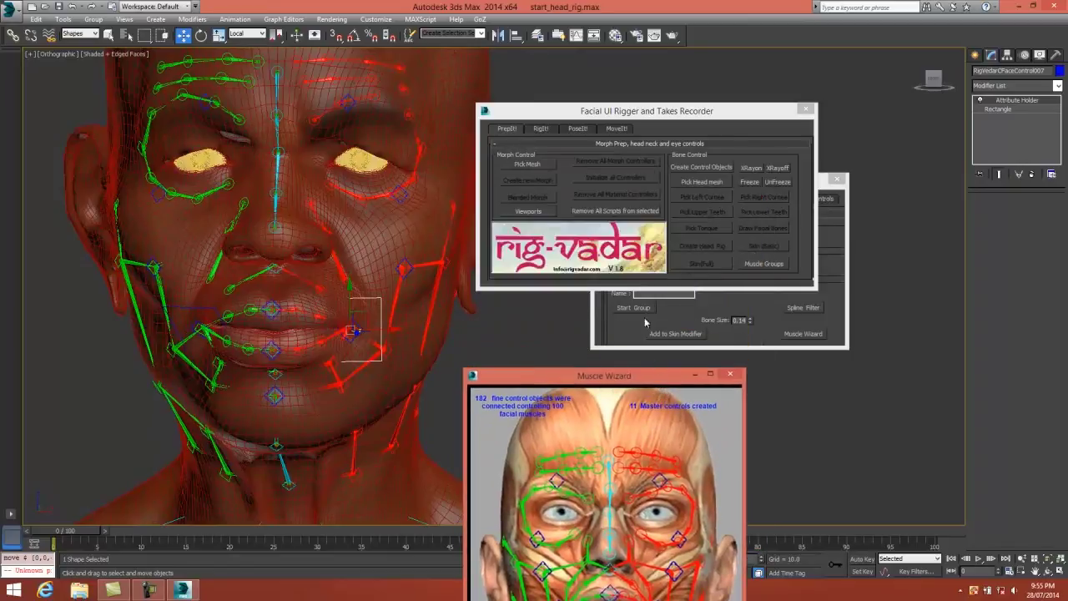
{"action": "left_click", "coordinate": [626, 261]}
{"action": "left_click", "coordinate": [983, 359]}
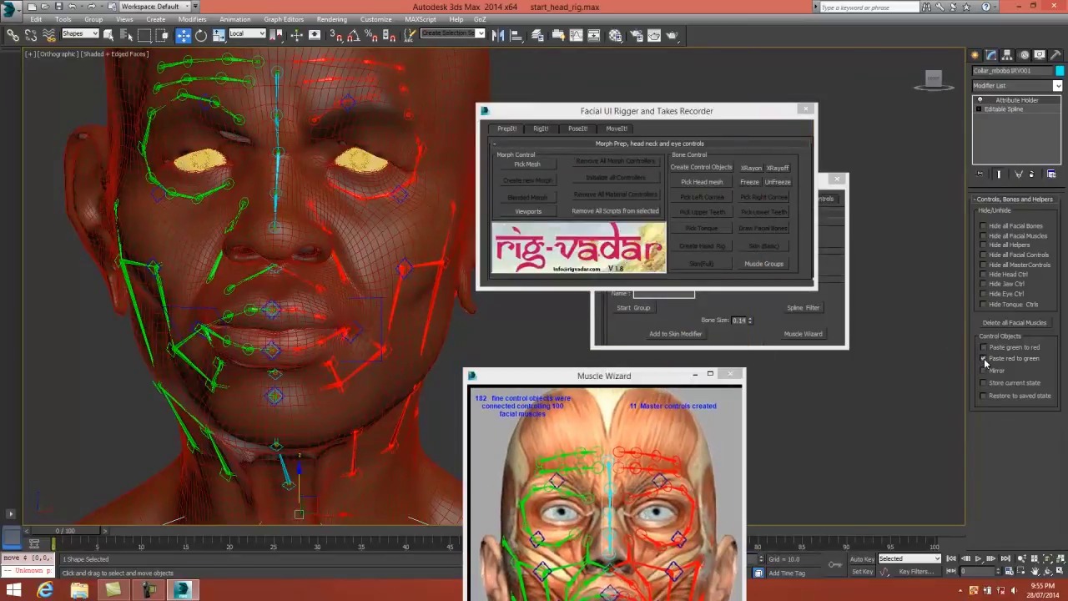
{"action": "middle_click_drag", "start_coordinate": [235, 328], "coordinate": [221, 310]}
{"action": "key", "text": "f"}
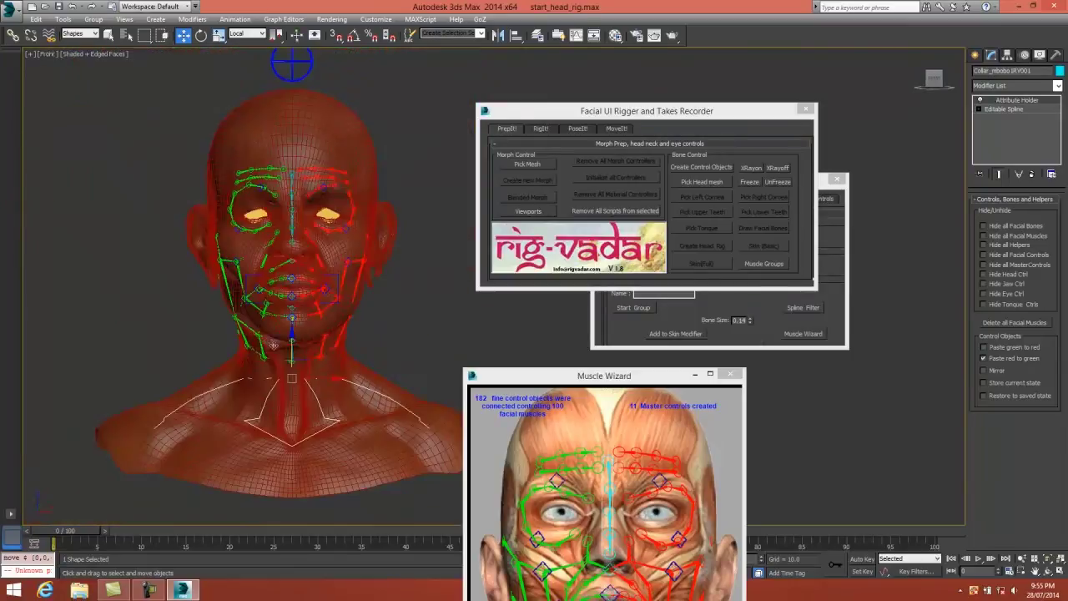
Test the chin's master control by moving it slightly, and undo the movement
{"action": "scroll", "coordinate": [305, 323], "scroll_direction": "up", "scroll_amount": 5}
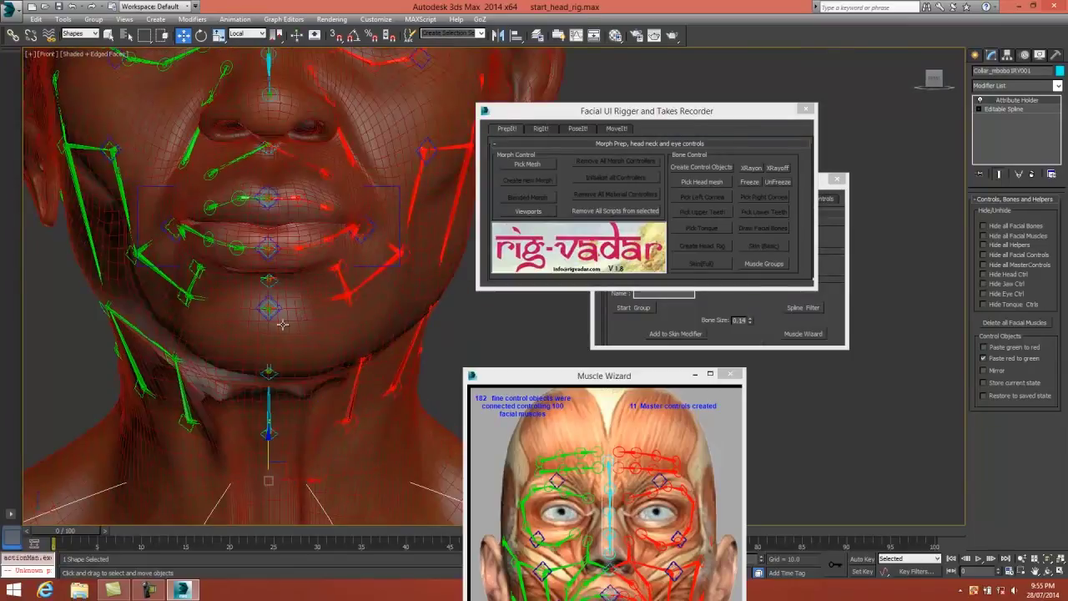
{"action": "left_click", "coordinate": [268, 319]}
{"action": "mouse_move", "coordinate": [268, 272]}
{"action": "left_mouse_down"}
{"action": "mouse_move", "coordinate": [268, 309]}
{"action": "mouse_move", "coordinate": [266, 283]}
{"action": "left_mouse_up"}
{"action": "key", "text": "ctrl+z"}
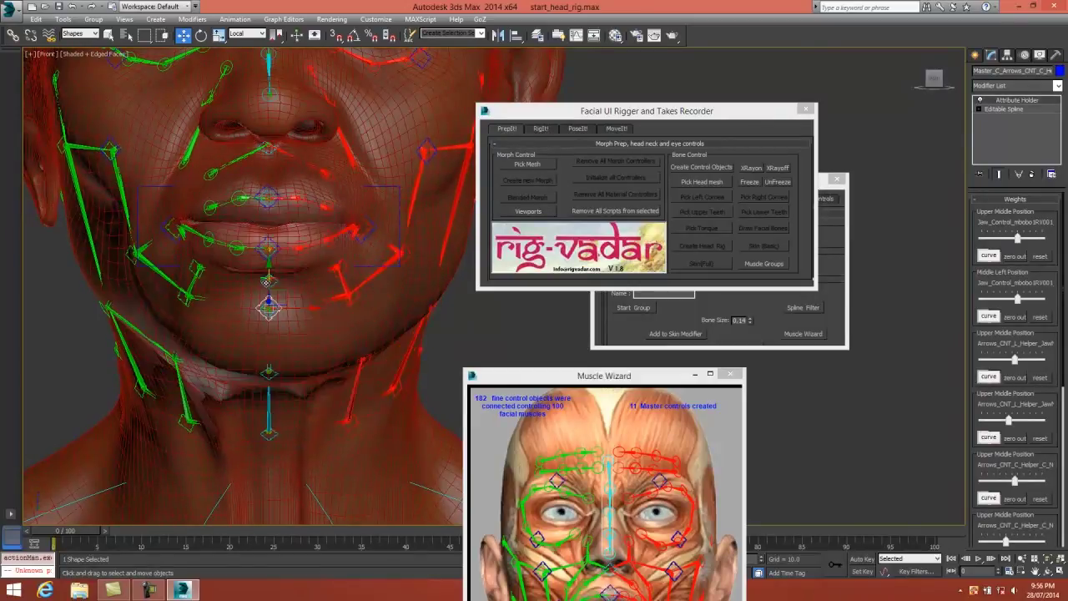
Rearrange the Rig-Vadar windows and assign the chin's master control as the master for the master/slave connection
{"action": "scroll", "coordinate": [267, 284], "scroll_direction": "down", "scroll_amount": 2}
{"action": "middle_click_drag", "start_coordinate": [267, 285], "coordinate": [267, 322]}
{"action": "left_click_drag", "start_coordinate": [558, 111], "coordinate": [601, 359]}
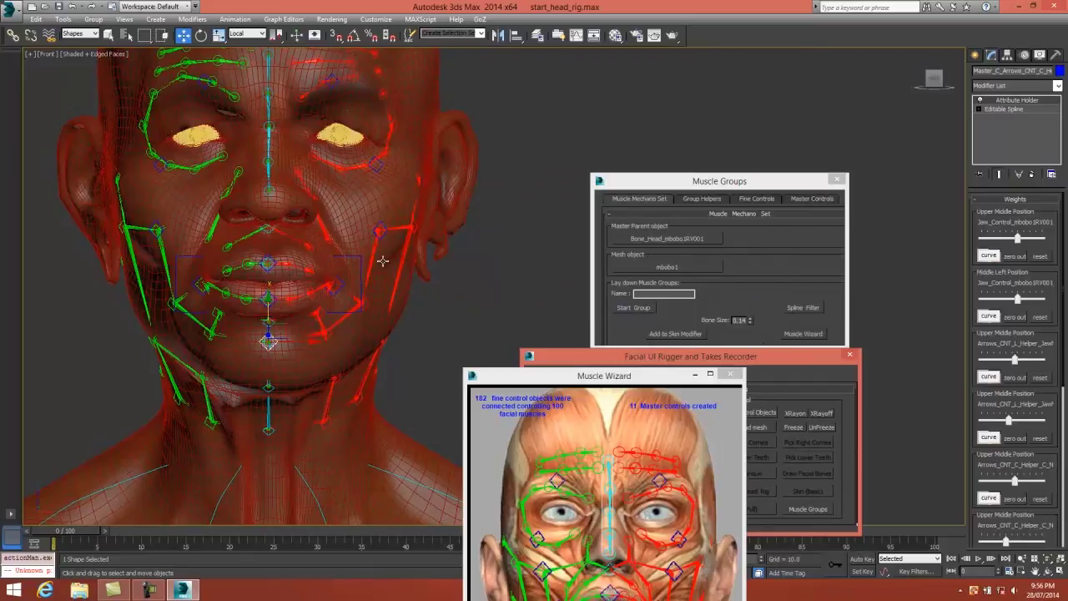
{"action": "left_click", "coordinate": [807, 202]}
{"action": "left_click_drag", "start_coordinate": [768, 182], "coordinate": [725, 136]}
{"action": "mouse_move", "coordinate": [790, 232]}
{"action": "left_mouse_down"}
{"action": "mouse_move", "coordinate": [778, 203]}
{"action": "mouse_move", "coordinate": [777, 246]}
{"action": "left_mouse_up"}
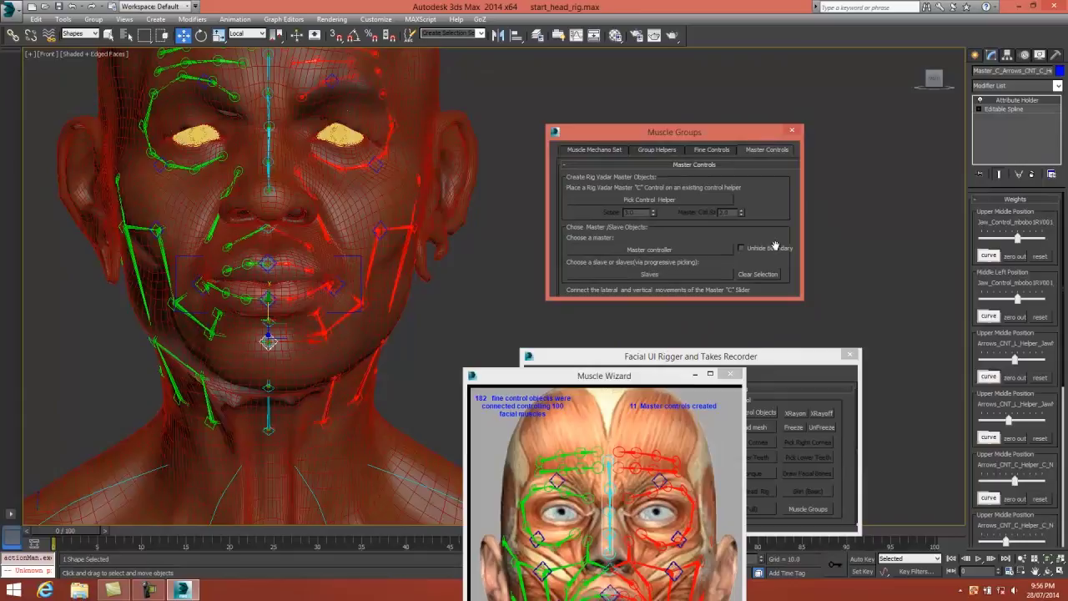
{"action": "left_click", "coordinate": [666, 251]}
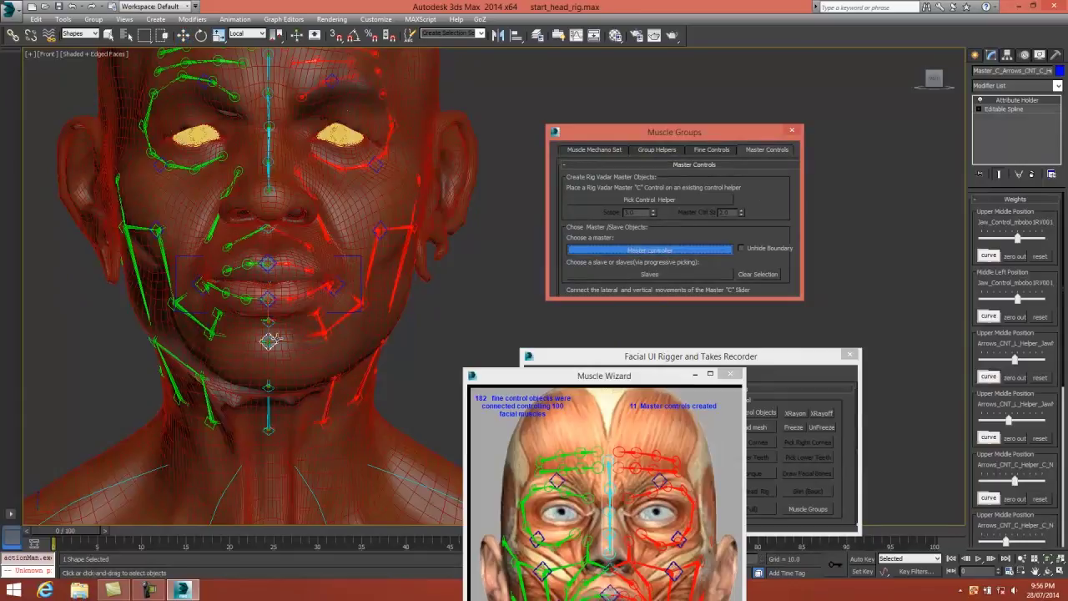
{"action": "left_click", "coordinate": [268, 341]}
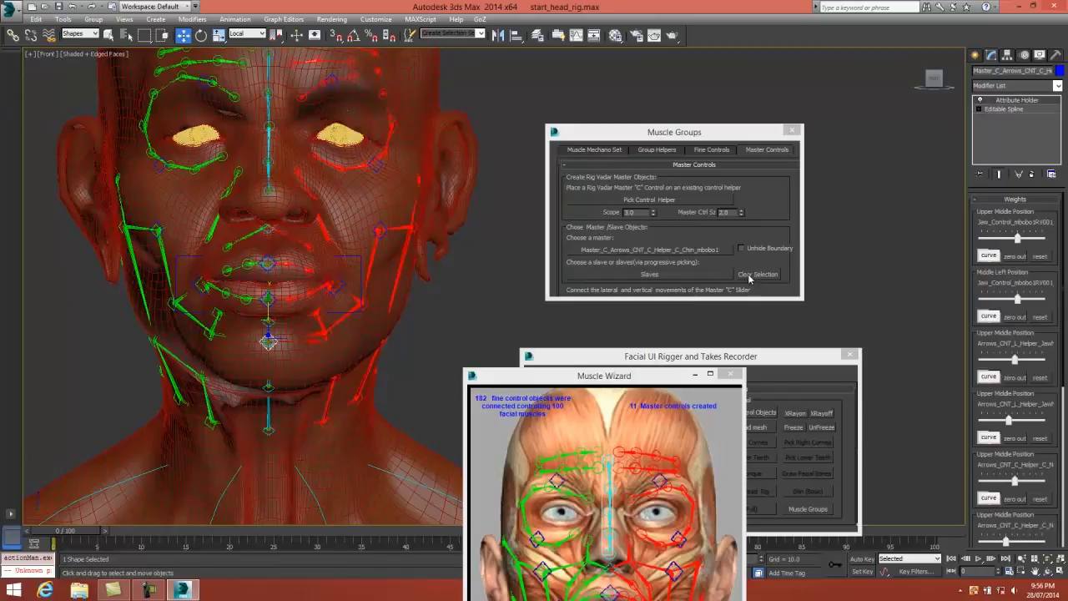
Pick the rectangular face controls at both mouth corners as slaves of the chin's master control
{"action": "left_click", "coordinate": [703, 275]}
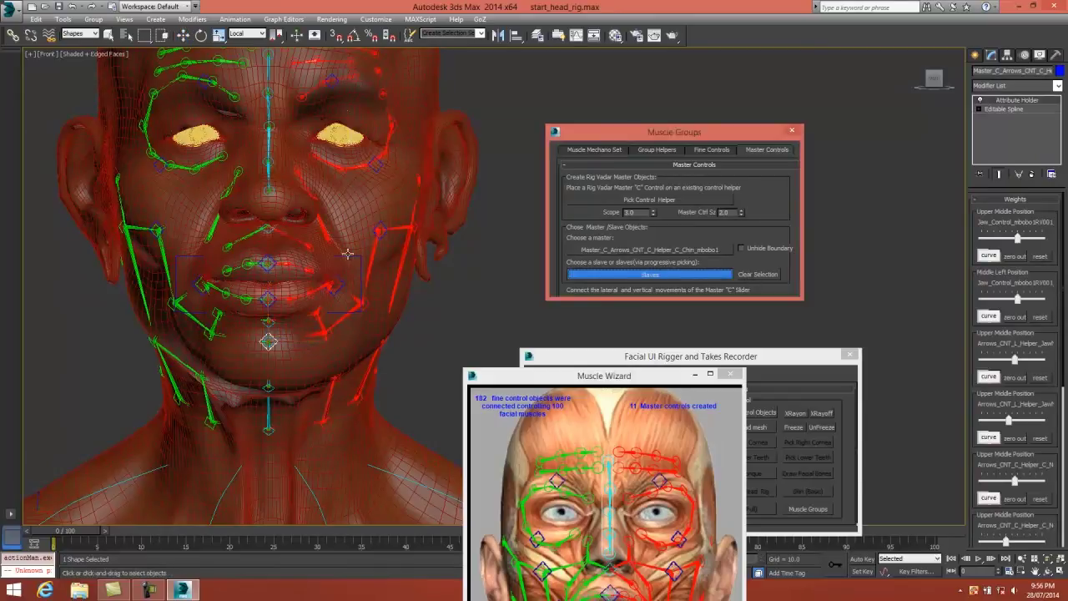
{"action": "left_click", "coordinate": [333, 284]}
{"action": "left_click", "coordinate": [616, 275]}
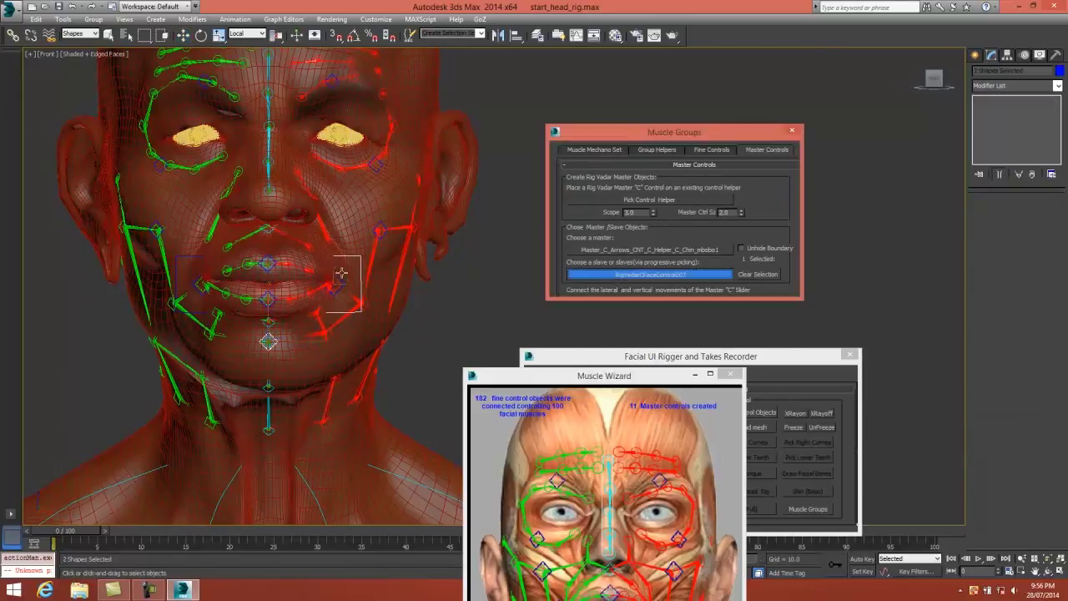
{"action": "left_click", "coordinate": [187, 257]}
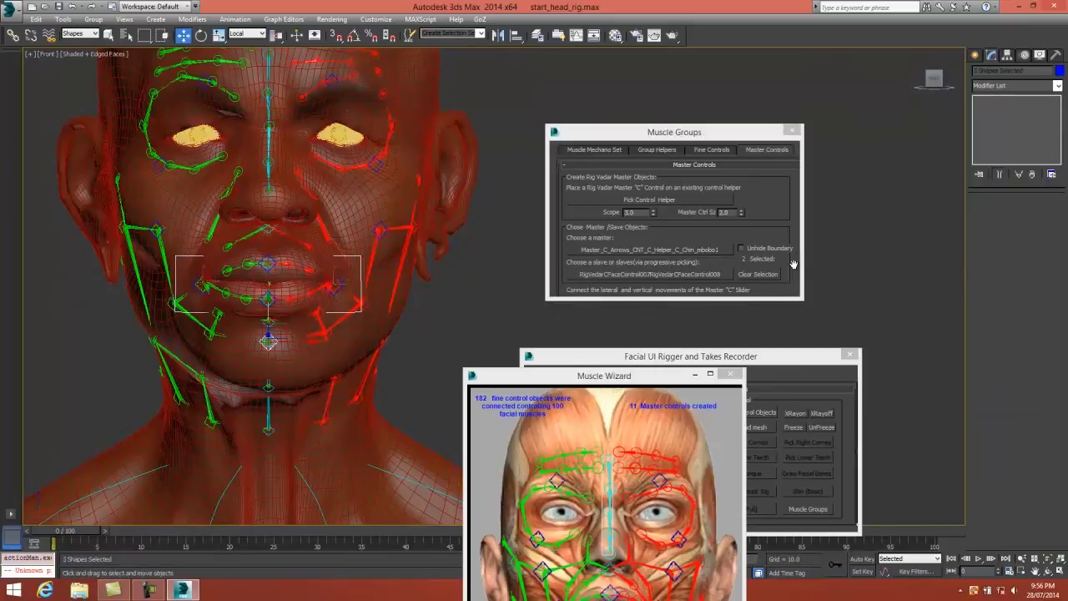
Wire the slaves' local Y to the master's vertical movement and local X to its lateral movement, each with weight 0.2
{"action": "left_click_drag", "start_coordinate": [793, 271], "coordinate": [766, 151]}
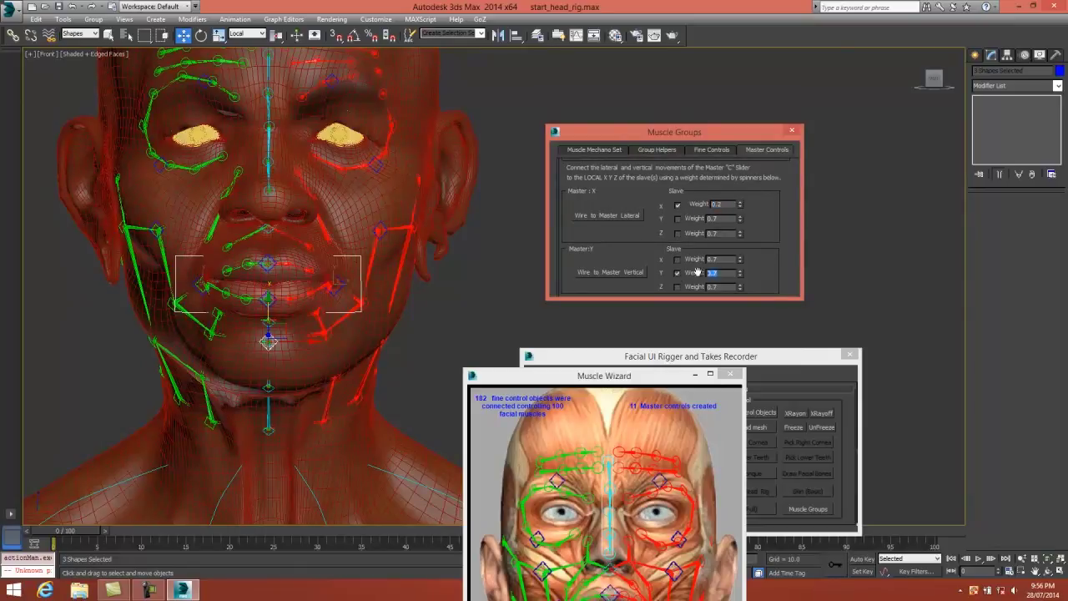
{"action": "left_click", "coordinate": [626, 273]}
{"action": "left_click", "coordinate": [614, 217]}
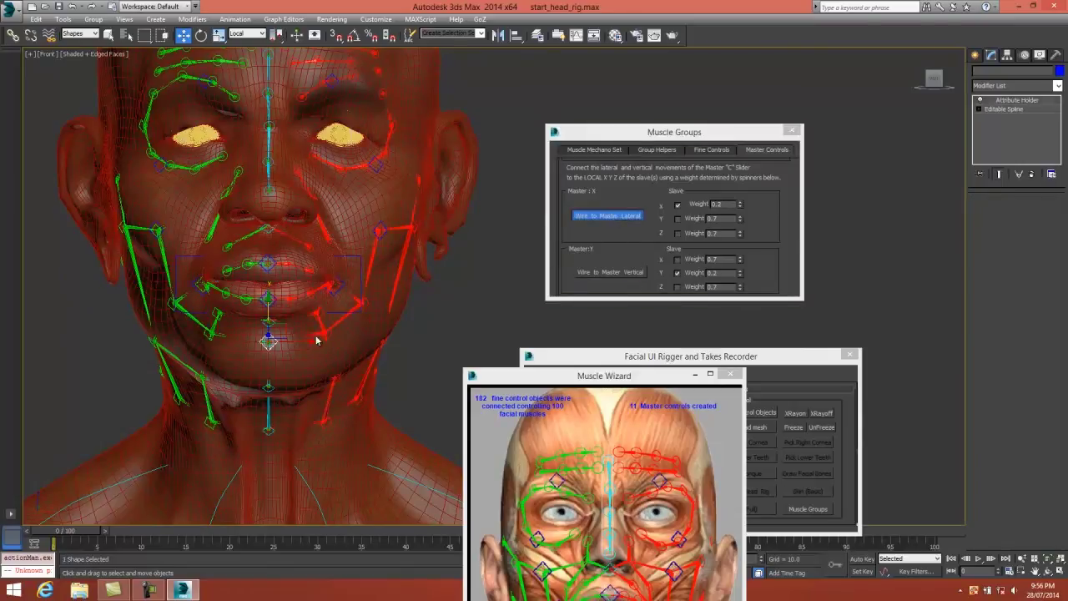
Try out the wired chin master control by moving it vertically and sideways, and undo the movement
{"action": "left_click_drag", "start_coordinate": [276, 309], "coordinate": [303, 430]}
{"action": "mouse_move", "coordinate": [293, 339]}
{"action": "left_mouse_down"}
{"action": "mouse_move", "coordinate": [261, 334]}
{"action": "mouse_move", "coordinate": [279, 318]}
{"action": "mouse_move", "coordinate": [267, 434]}
{"action": "mouse_move", "coordinate": [292, 342]}
{"action": "mouse_move", "coordinate": [309, 434]}
{"action": "mouse_move", "coordinate": [287, 324]}
{"action": "left_mouse_up"}
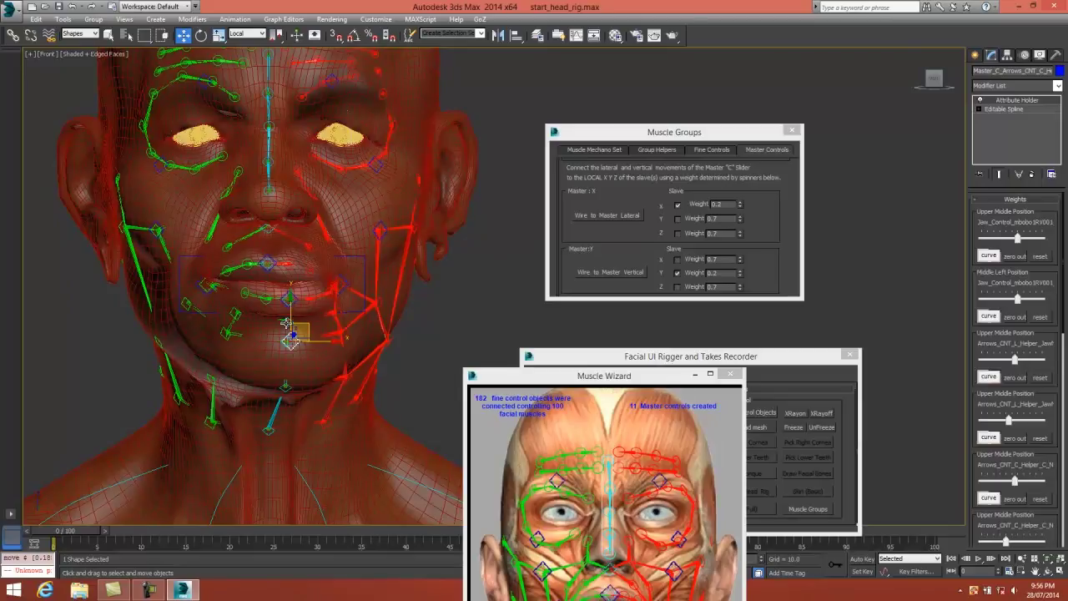
{"action": "key", "text": "ctrl+z"}
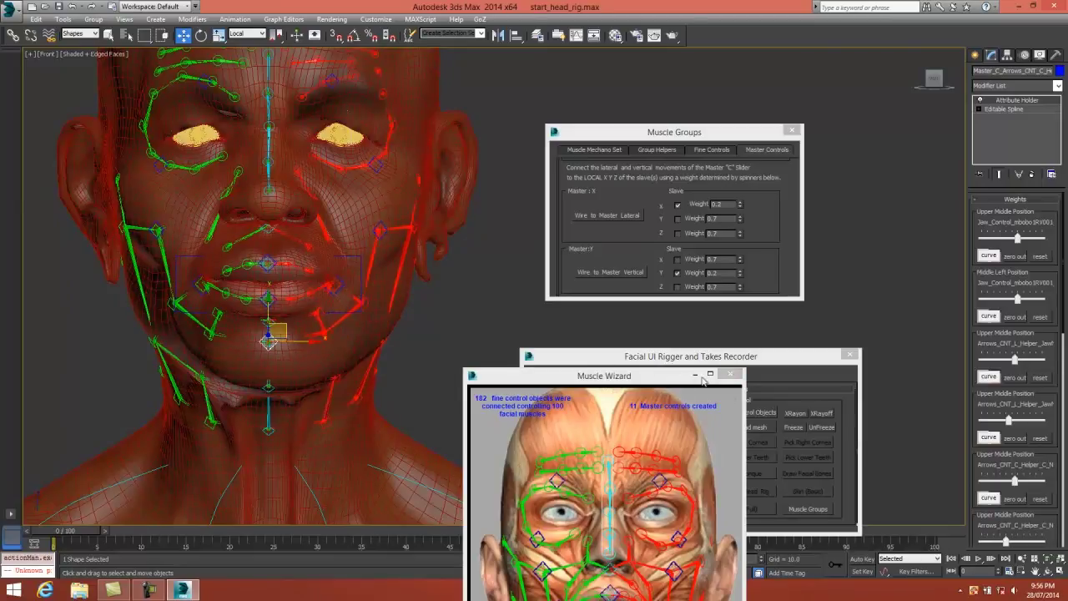
Hide all facial controls and store the current state through the collar control, moving the Facial UI Rigger window aside
{"action": "left_click_drag", "start_coordinate": [675, 360], "coordinate": [651, 209]}
{"action": "left_click", "coordinate": [630, 341]}
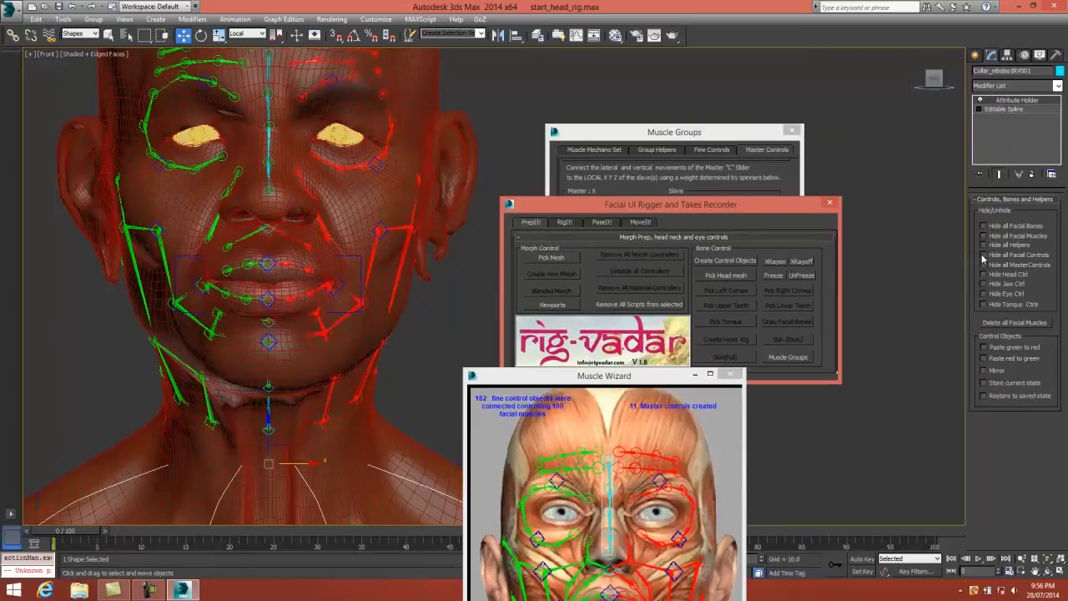
{"action": "left_click", "coordinate": [984, 255]}
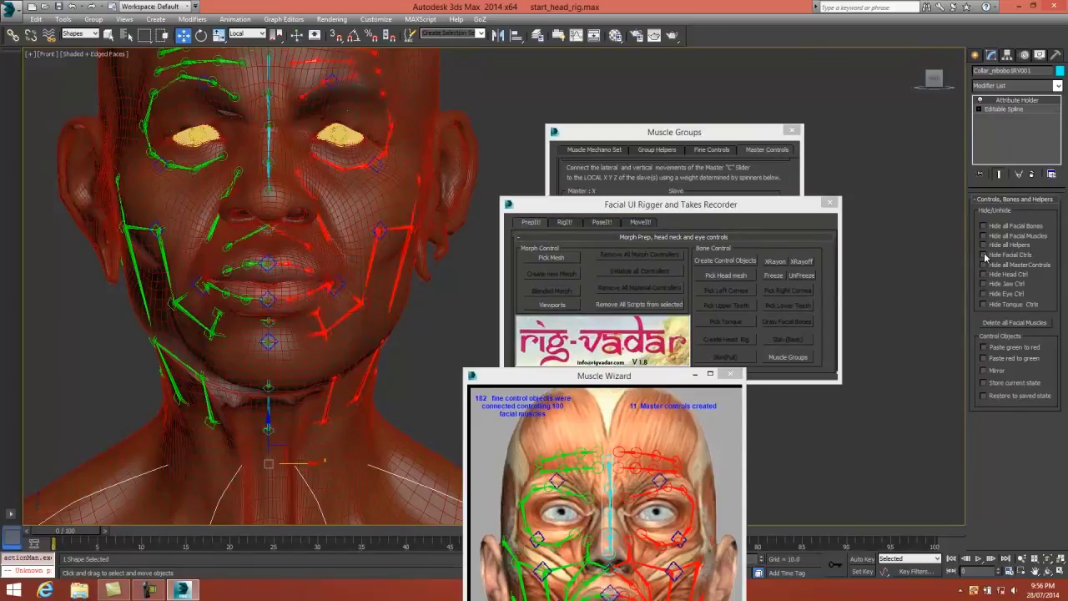
{"action": "left_click", "coordinate": [983, 382]}
{"action": "left_click_drag", "start_coordinate": [559, 204], "coordinate": [765, 398]}
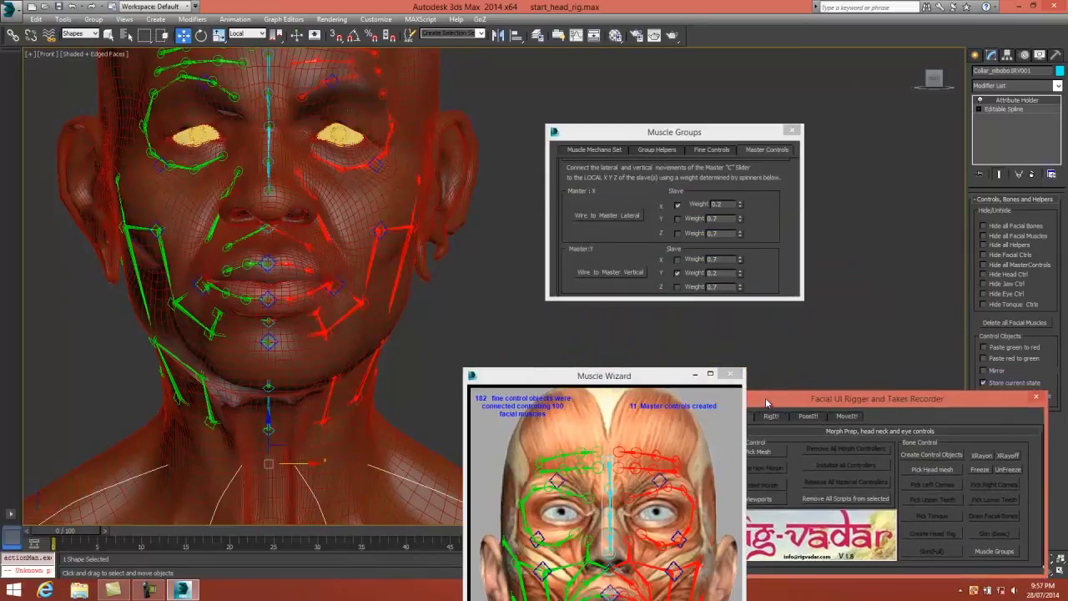
Make the green-side outer cheek helper normal to the face surface, and paste the green side's controls to the red side
{"action": "left_click", "coordinate": [339, 285]}
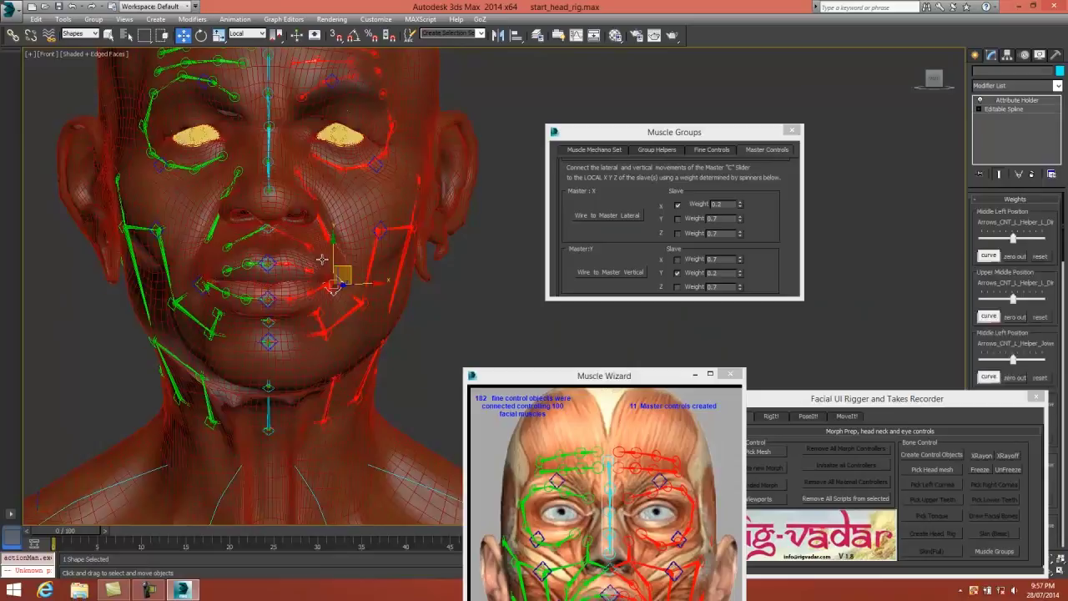
{"action": "middle_click_drag", "start_coordinate": [322, 258], "coordinate": [343, 329]}
{"action": "scroll", "coordinate": [337, 332], "scroll_direction": "down", "scroll_amount": 3}
{"action": "scroll", "coordinate": [336, 332], "scroll_direction": "up", "scroll_amount": 4}
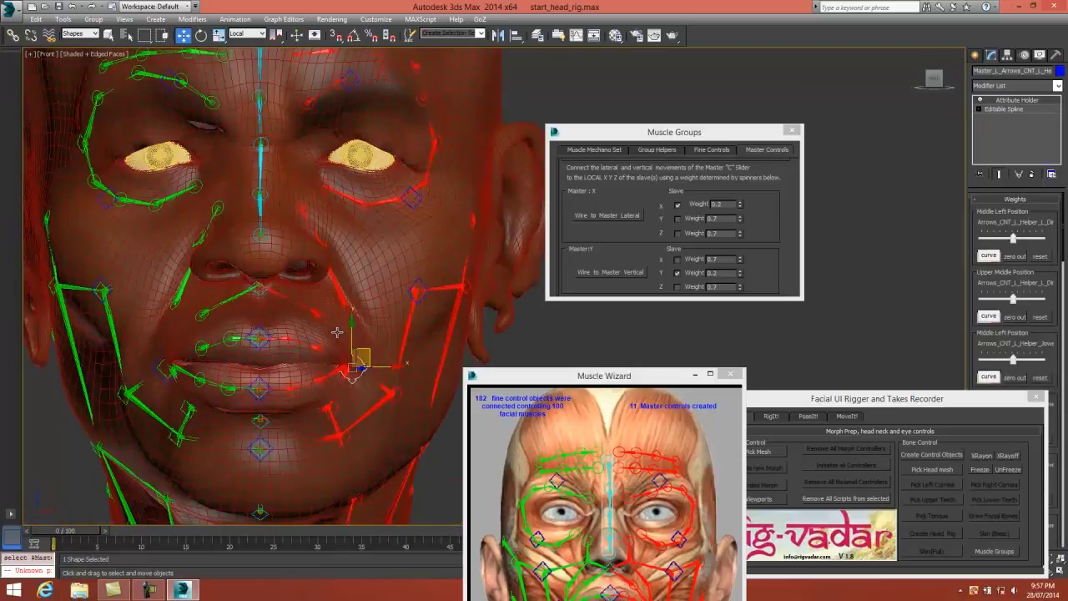
{"action": "left_click", "coordinate": [53, 284]}
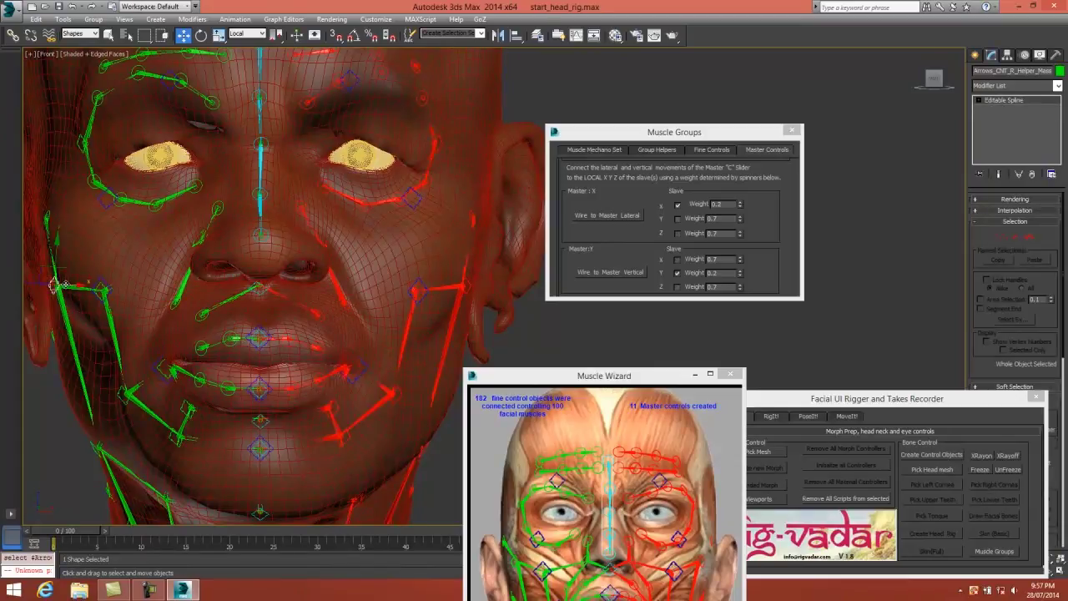
{"action": "middle_click_drag", "start_coordinate": [54, 284], "coordinate": [43, 298], "text": "alt"}
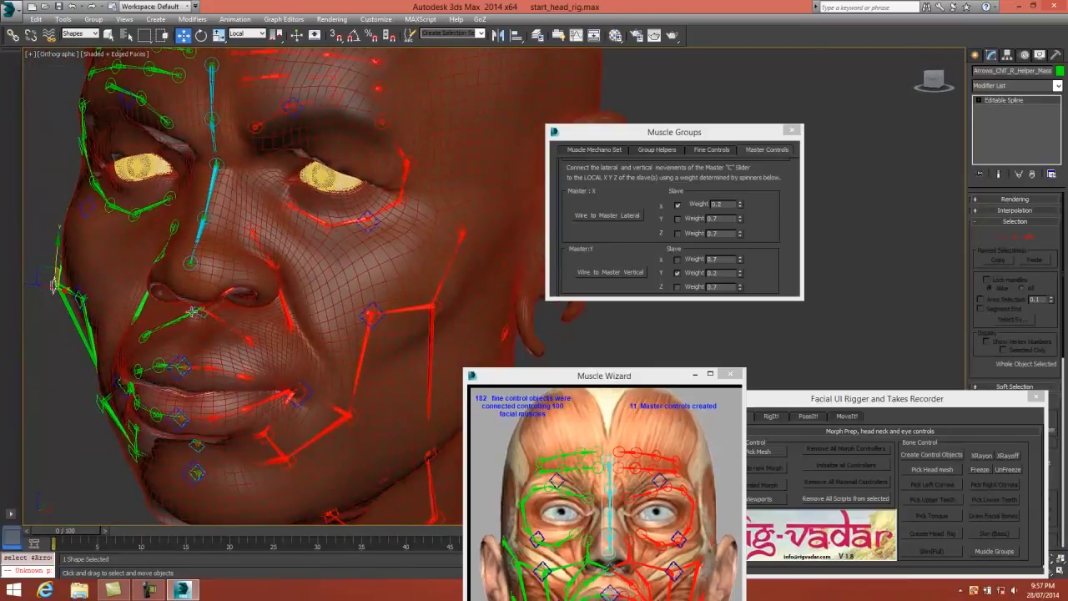
{"action": "left_click", "coordinate": [659, 149]}
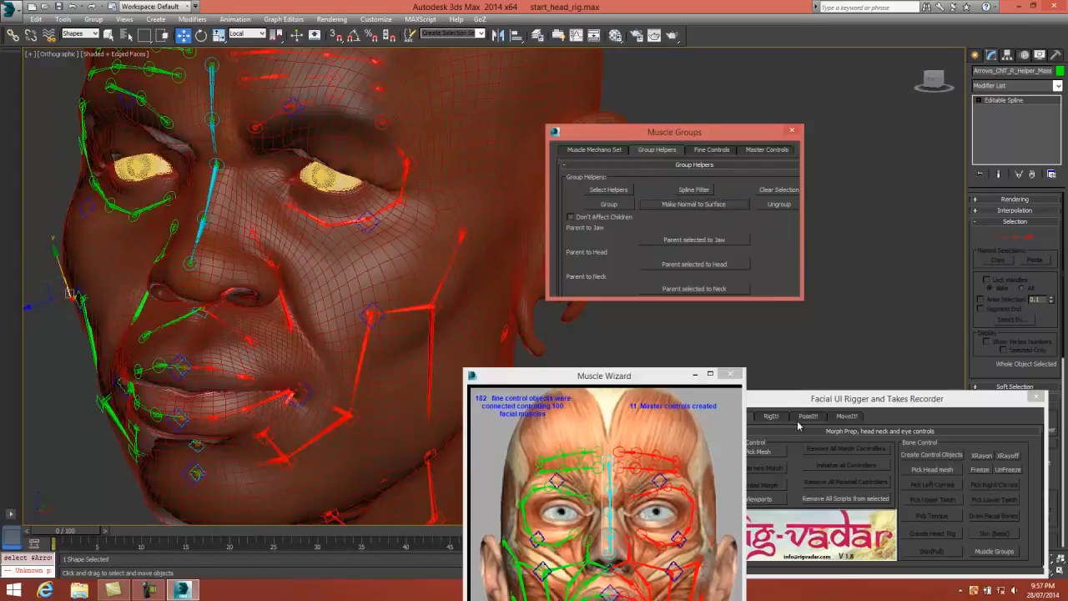
{"action": "left_click", "coordinate": [825, 542]}
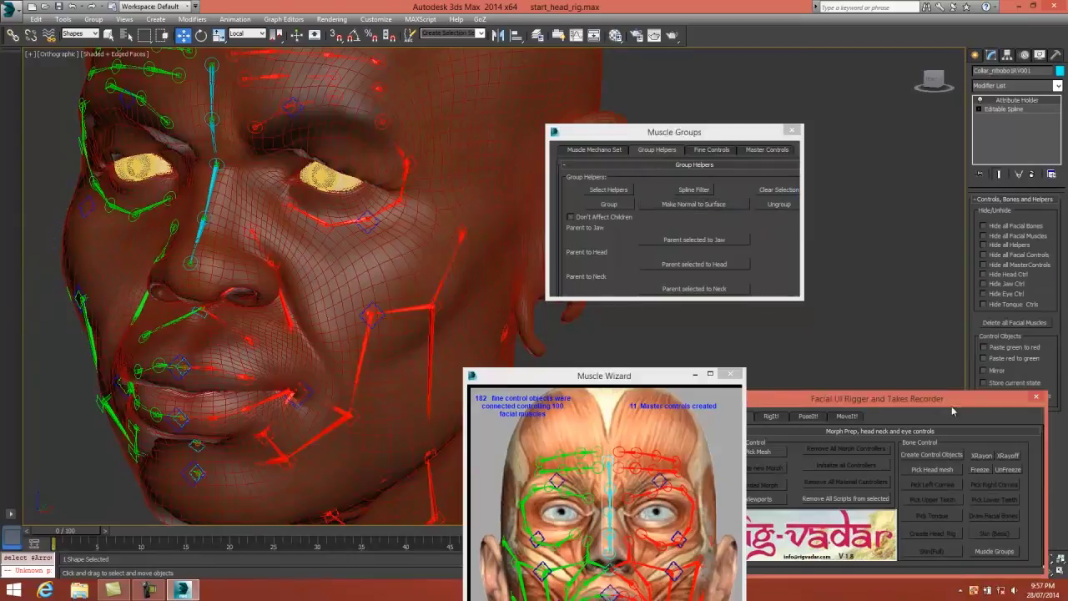
{"action": "left_click", "coordinate": [985, 347]}
Inspect the muscles and controls around the mouth, chin and whole face from several angles
{"action": "scroll", "coordinate": [305, 311], "scroll_direction": "down", "scroll_amount": 3}
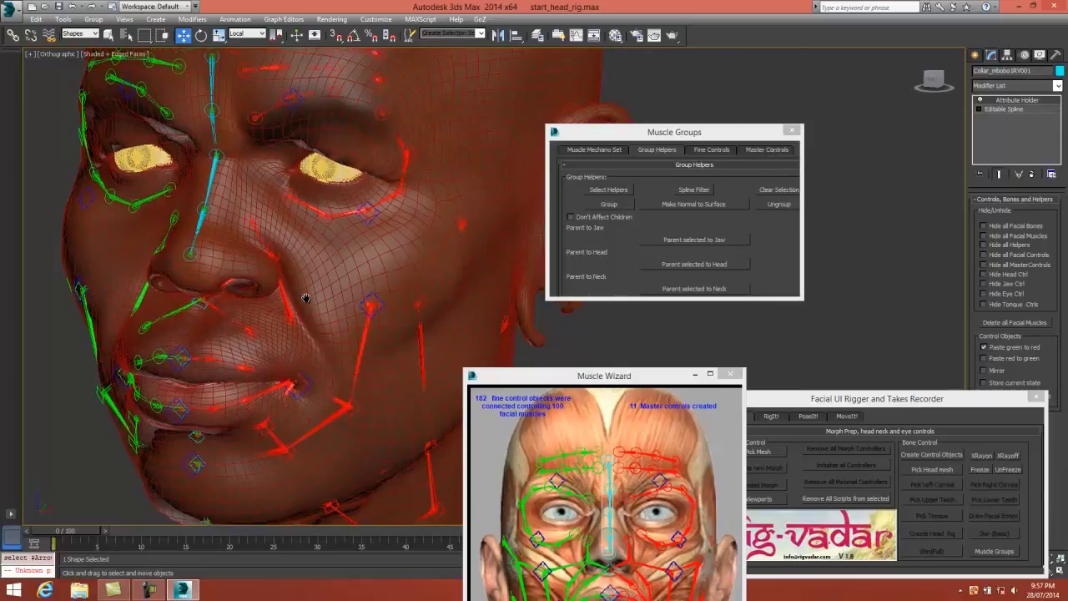
{"action": "middle_click_drag", "start_coordinate": [311, 276], "coordinate": [338, 254], "text": "alt"}
{"action": "scroll", "coordinate": [309, 305], "scroll_direction": "up", "scroll_amount": 8}
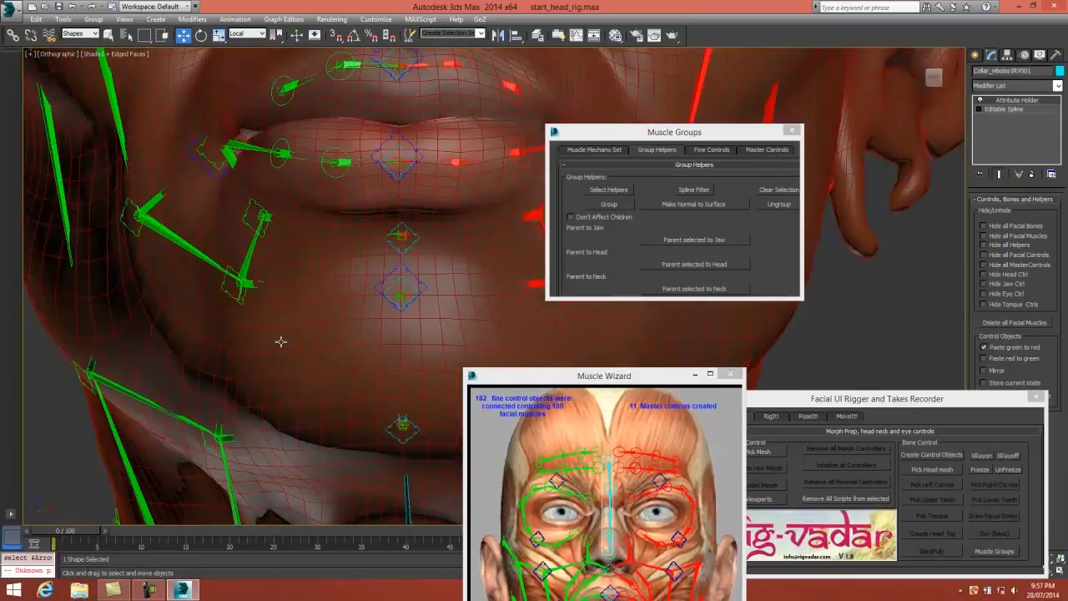
{"action": "scroll", "coordinate": [267, 349], "scroll_direction": "down", "scroll_amount": 2}
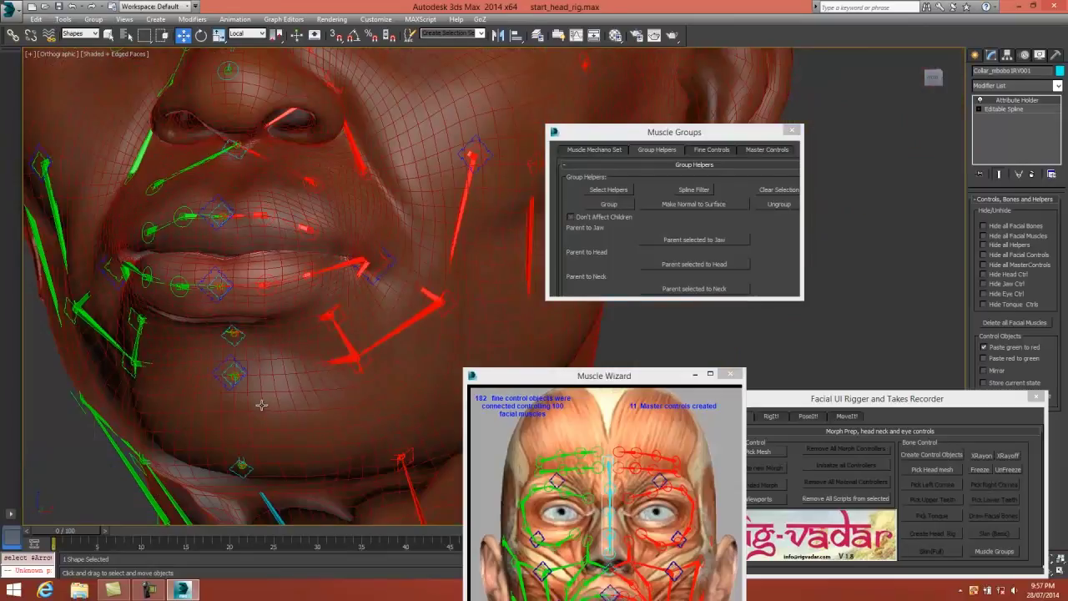
{"action": "scroll", "coordinate": [278, 384], "scroll_direction": "down", "scroll_amount": 3}
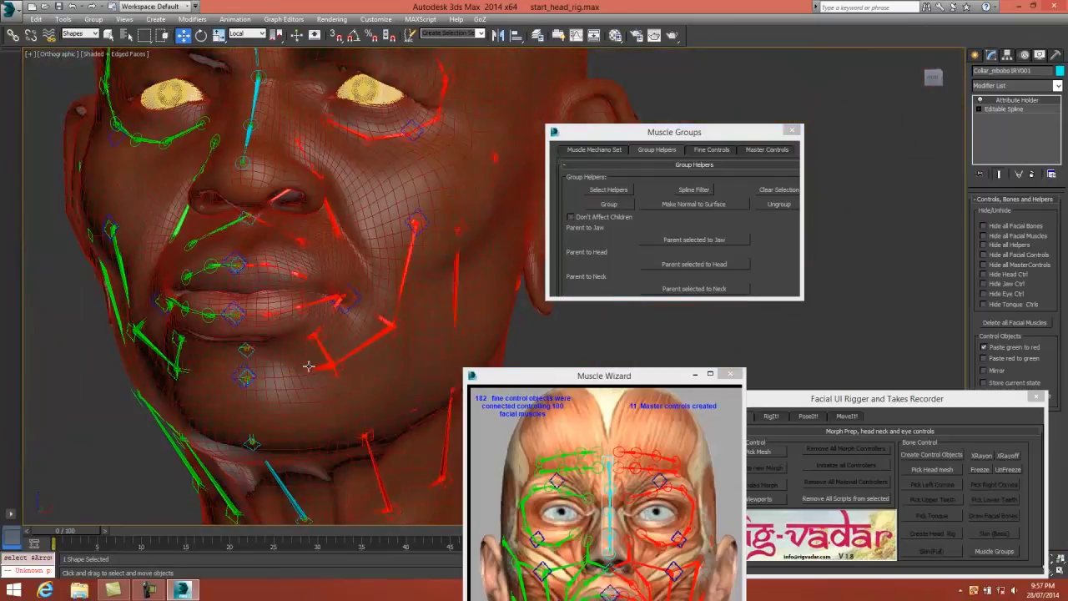
{"action": "scroll", "coordinate": [308, 365], "scroll_direction": "down", "scroll_amount": 2}
{"action": "scroll", "coordinate": [308, 366], "scroll_direction": "down", "scroll_amount": 1}
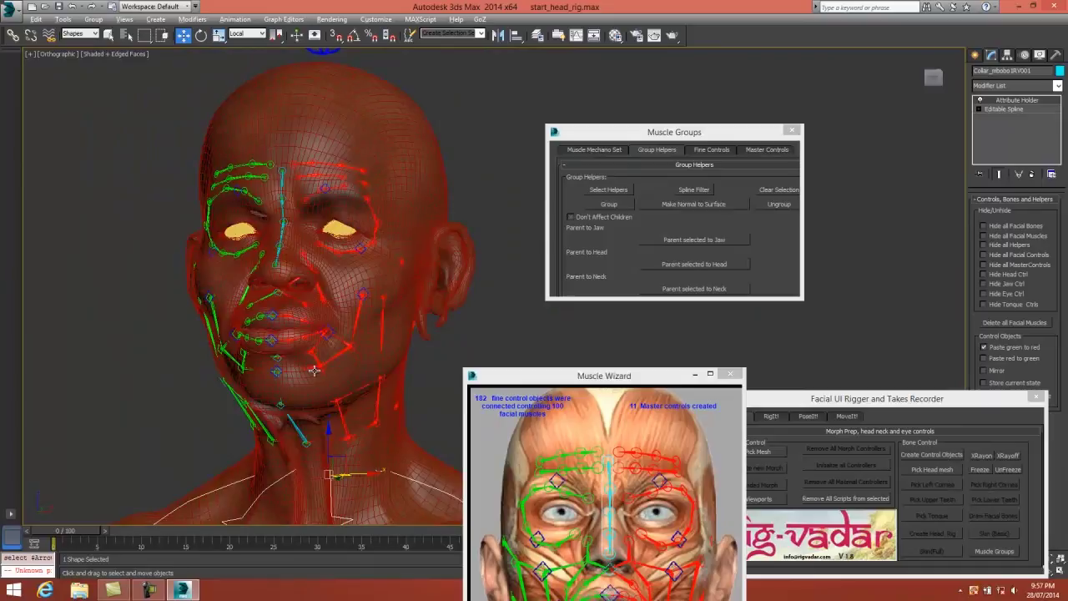
{"action": "mouse_move", "coordinate": [314, 371]}
{"action": "middle_mouse_down", "text": "alt"}
{"action": "mouse_move", "coordinate": [256, 376]}
{"action": "mouse_move", "coordinate": [328, 380]}
{"action": "mouse_move", "coordinate": [310, 380]}
{"action": "middle_mouse_up", "text": "alt"}
{"action": "scroll", "coordinate": [310, 380], "scroll_direction": "up", "scroll_amount": 2}
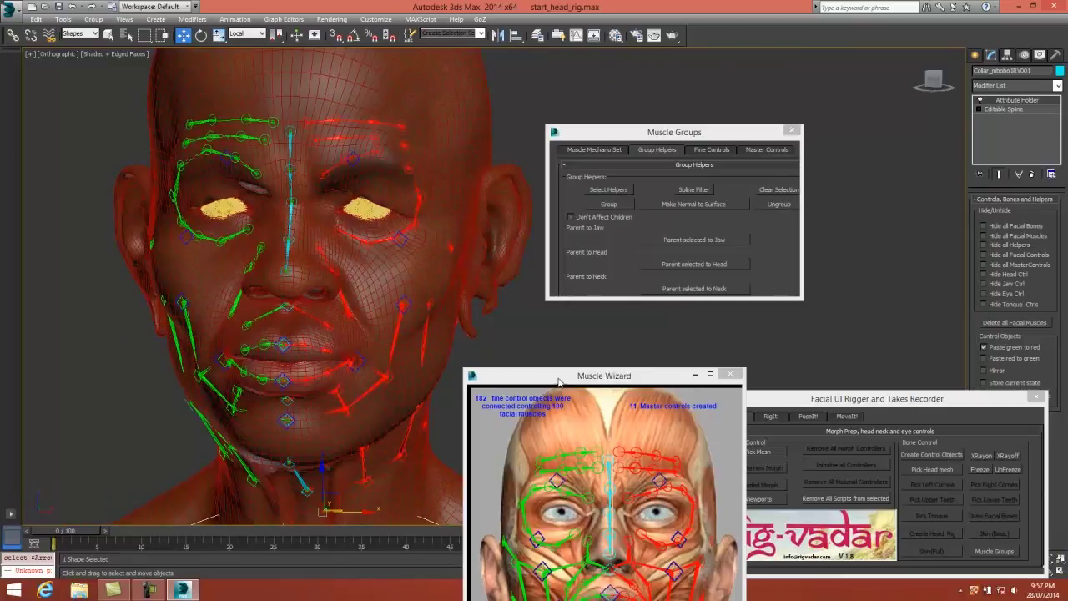
Move the Muscle Wizard aside and add the facial muscles to the head mesh's Skin modifier
{"action": "left_click_drag", "start_coordinate": [559, 381], "coordinate": [630, 361]}
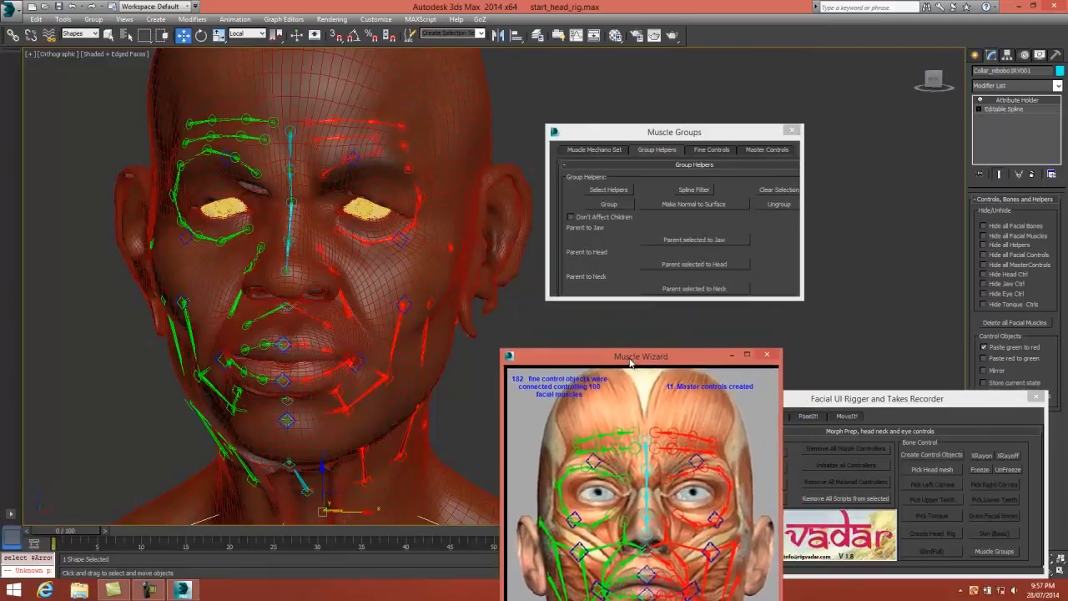
{"action": "left_click", "coordinate": [608, 151]}
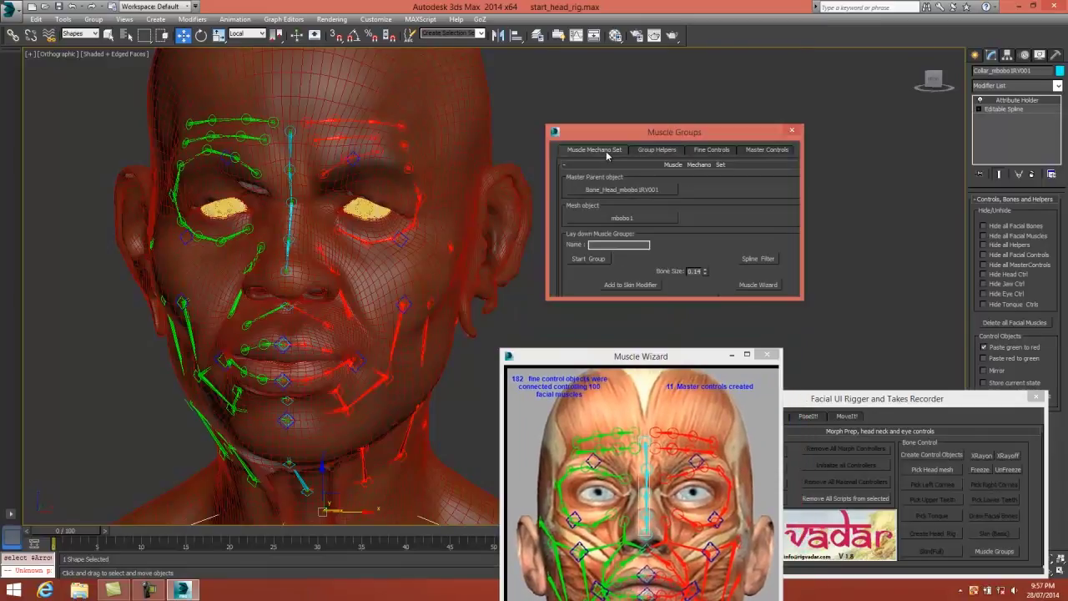
{"action": "left_click", "coordinate": [622, 285]}
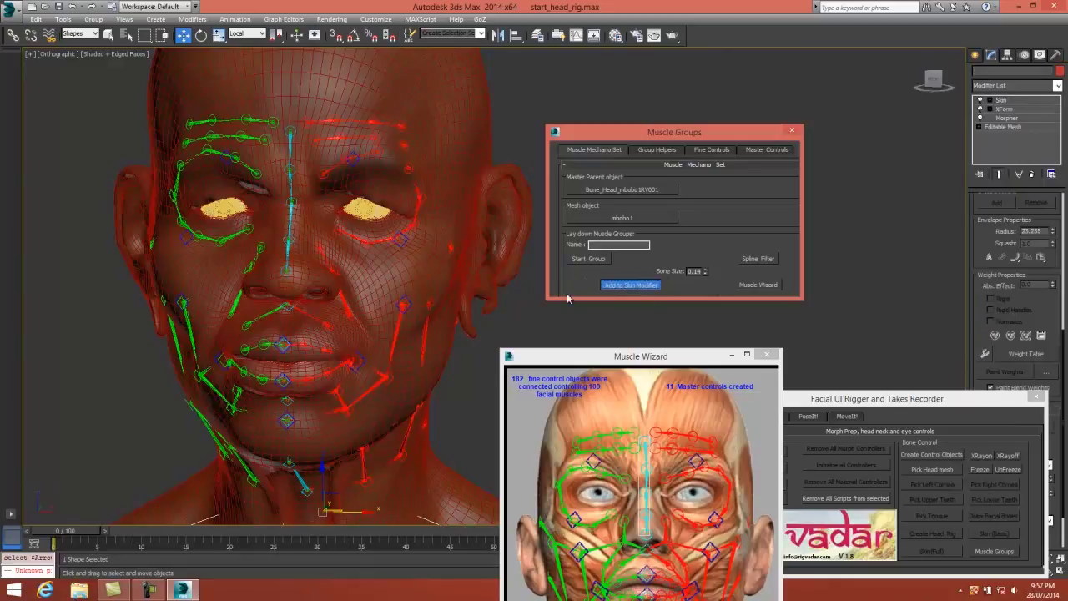